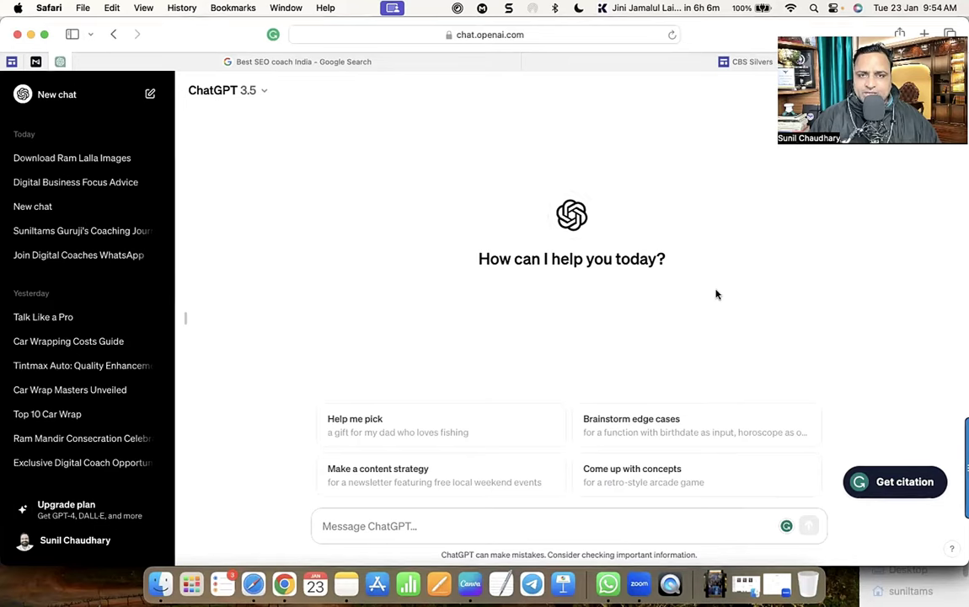
Switch to Chrome, close the ad on the JustBaazaar page and start a new WordPress post
{"action": "left_click", "coordinate": [284, 584]}
{"action": "left_click", "coordinate": [470, 30]}
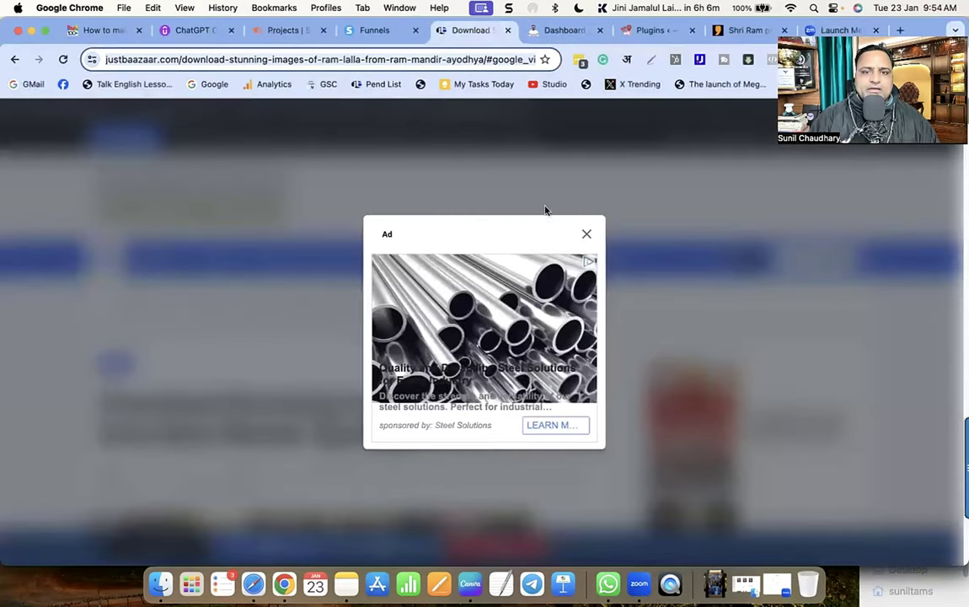
{"action": "left_click", "coordinate": [584, 233]}
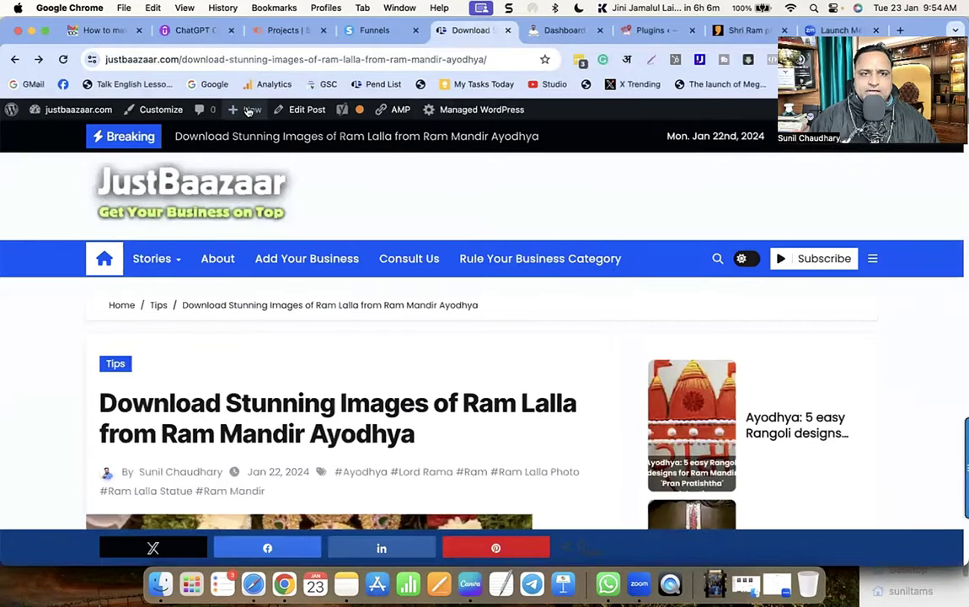
{"action": "mouse_move", "coordinate": [247, 109]}
{"action": "left_click", "coordinate": [243, 133]}
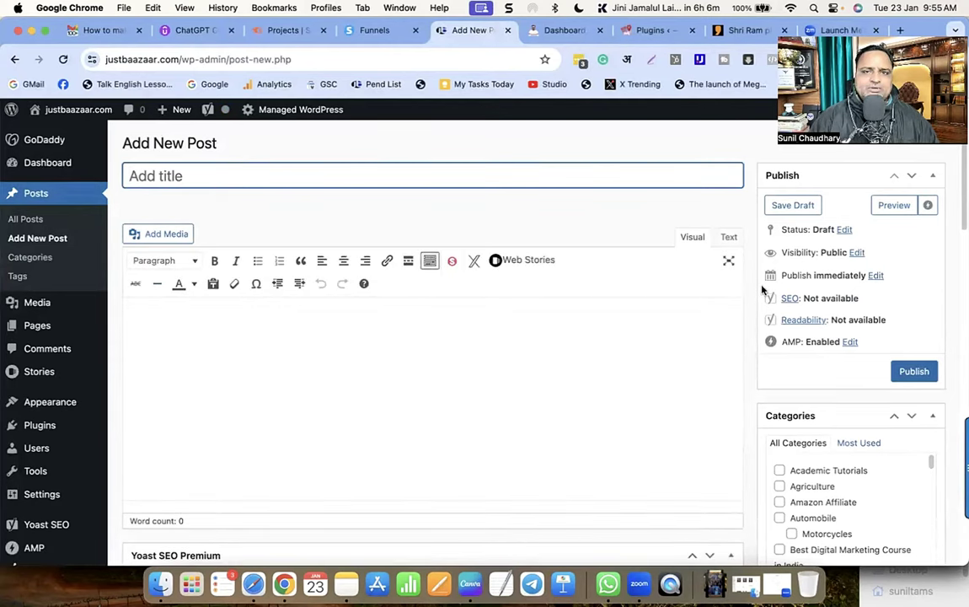
Switch to ChatGPT in Safari and submit the prompt: write a blog - "5 Benefits of waking up early in the Morning"
{"action": "key", "text": "super+Tab"}
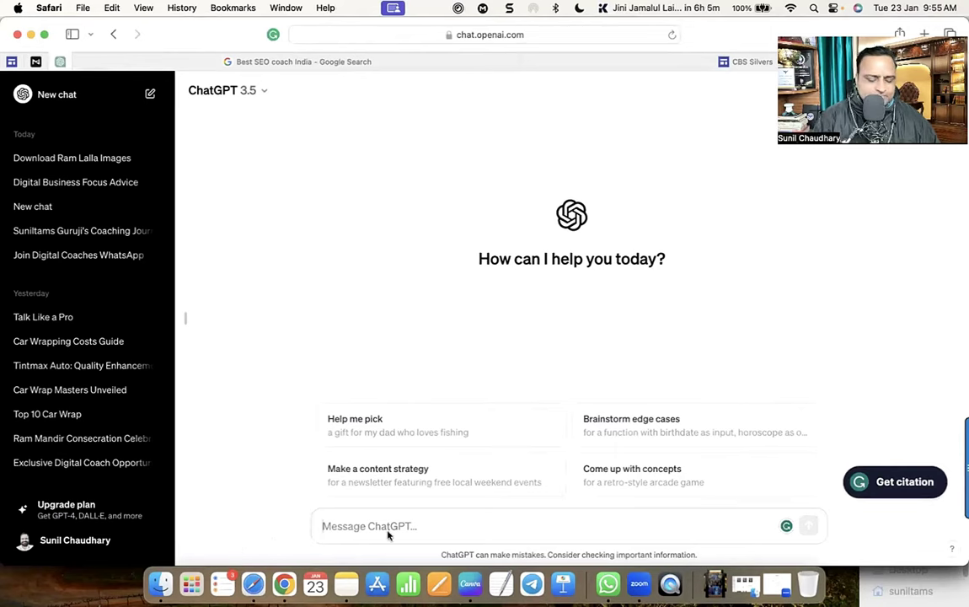
{"action": "type", "text": "wri"}
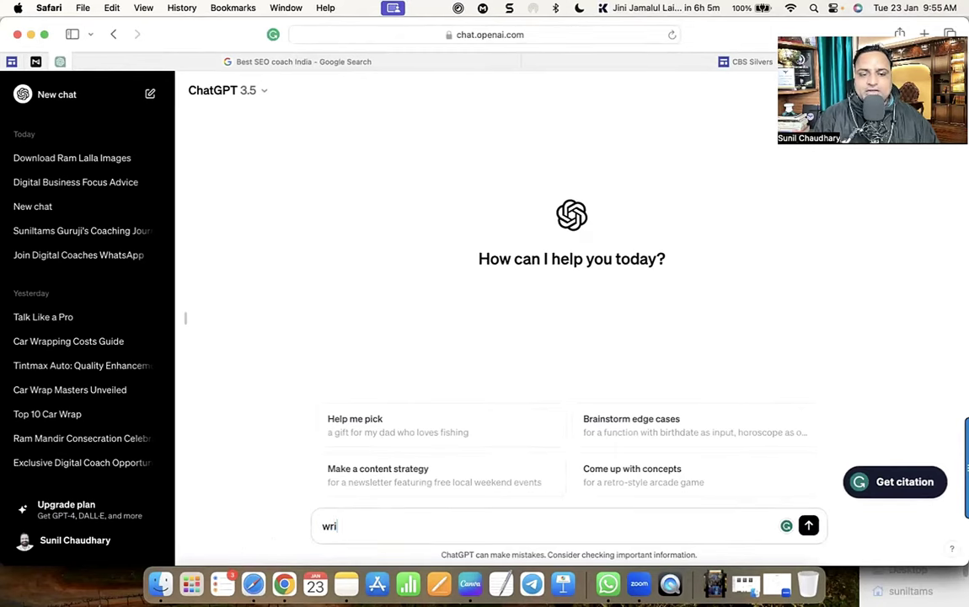
{"action": "type", "text": "te a blog - 5 Bn"}
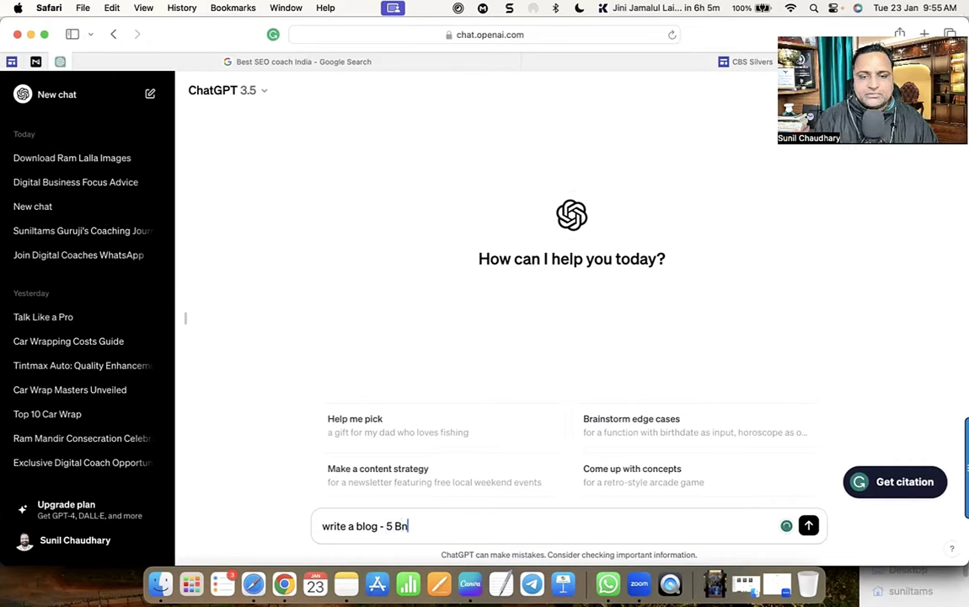
{"action": "key", "text": "BackSpace"}
{"action": "type", "text": "enefits of waking up e"}
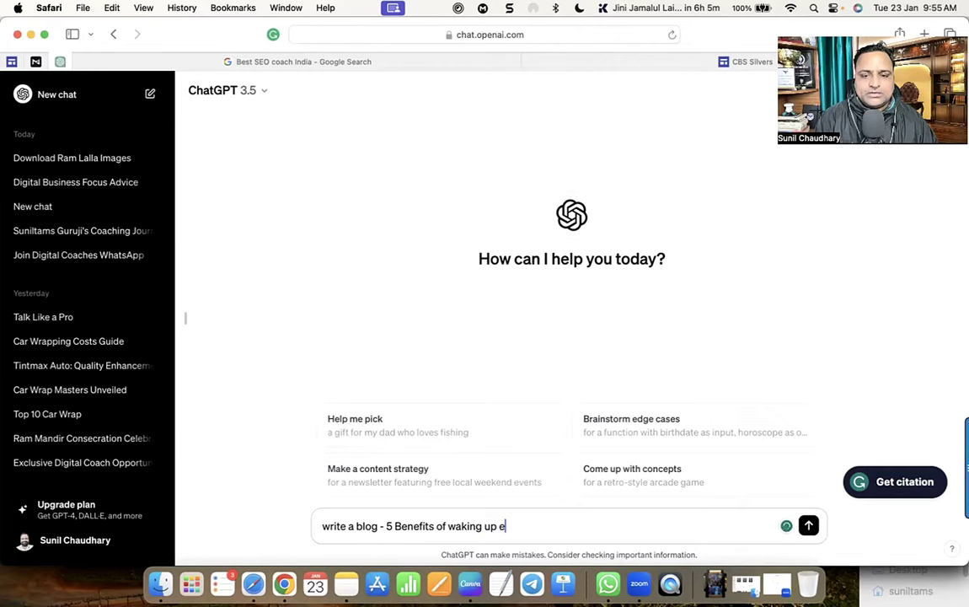
{"action": "type", "text": "the Morning"}
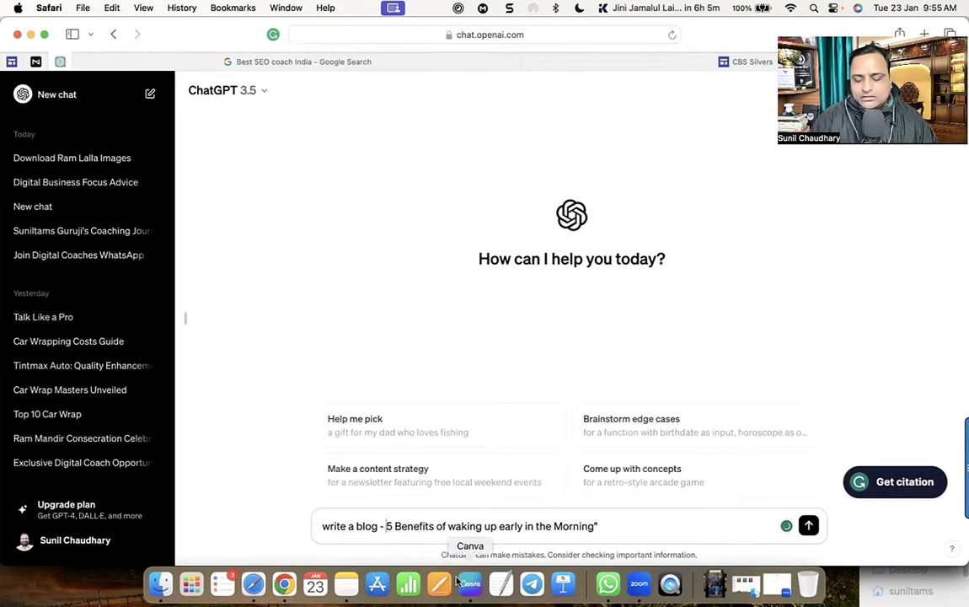
{"action": "type", "text": "\""}
{"action": "left_click_drag", "start_coordinate": [600, 526], "coordinate": [385, 524]}
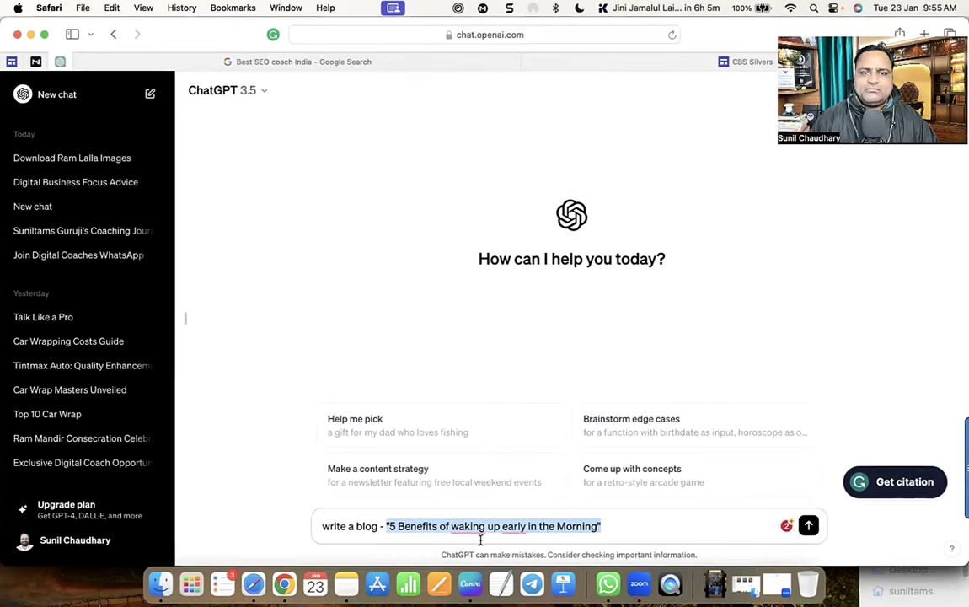
{"action": "key", "text": "Return"}
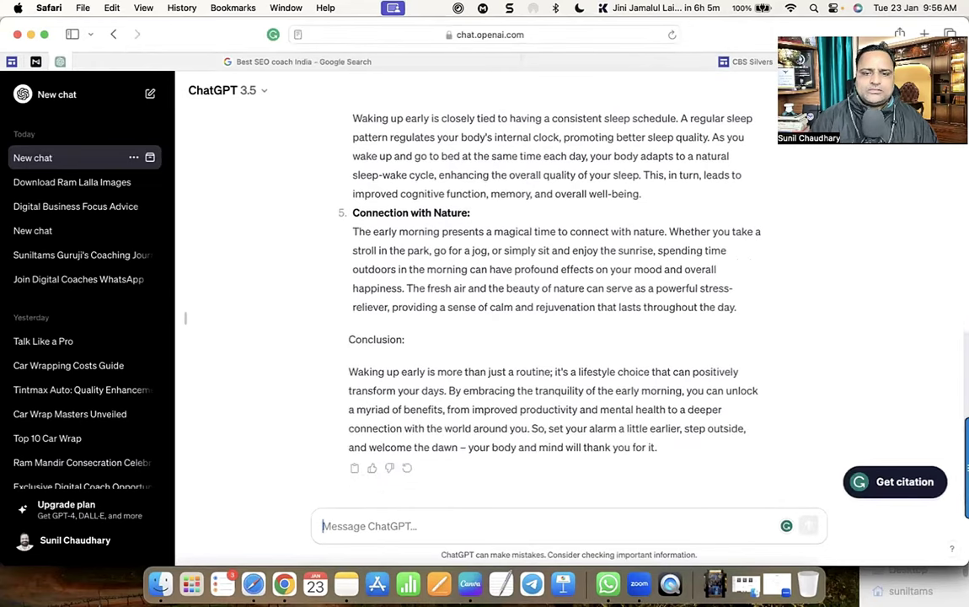
Review the generated blog from introduction to conclusion, examining the text under each numbered benefit
{"action": "scroll", "coordinate": [482, 405], "scroll_direction": "up", "scroll_amount": 15}
{"action": "scroll", "coordinate": [451, 307], "scroll_direction": "down", "scroll_amount": 10}
{"action": "scroll", "coordinate": [476, 313], "scroll_direction": "up", "scroll_amount": 6}
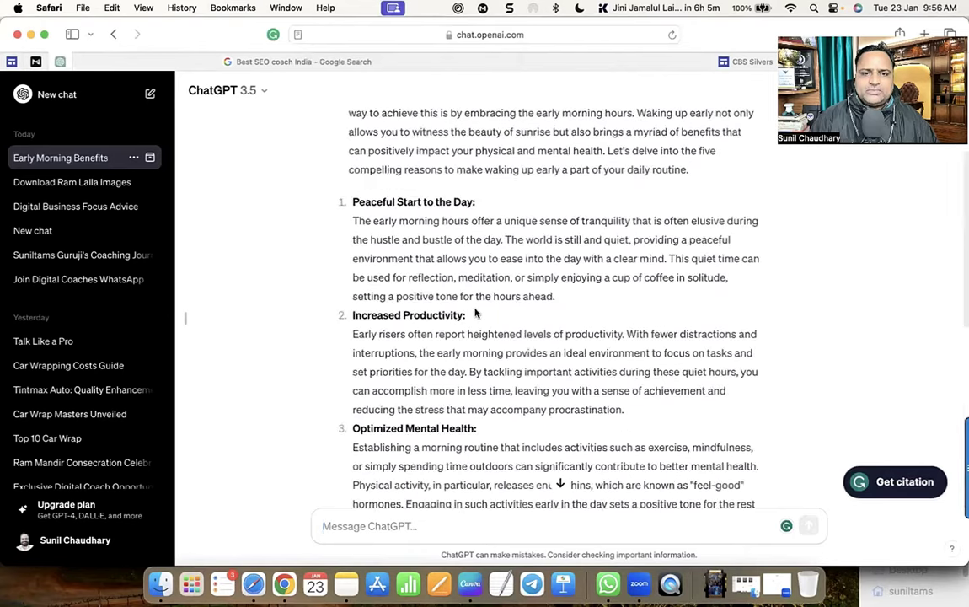
{"action": "scroll", "coordinate": [476, 313], "scroll_direction": "up", "scroll_amount": 3}
{"action": "left_click_drag", "start_coordinate": [373, 314], "coordinate": [424, 327]}
{"action": "left_click_drag", "start_coordinate": [352, 313], "coordinate": [476, 315]}
{"action": "scroll", "coordinate": [474, 361], "scroll_direction": "down", "scroll_amount": 1}
{"action": "left_click_drag", "start_coordinate": [352, 311], "coordinate": [611, 381]}
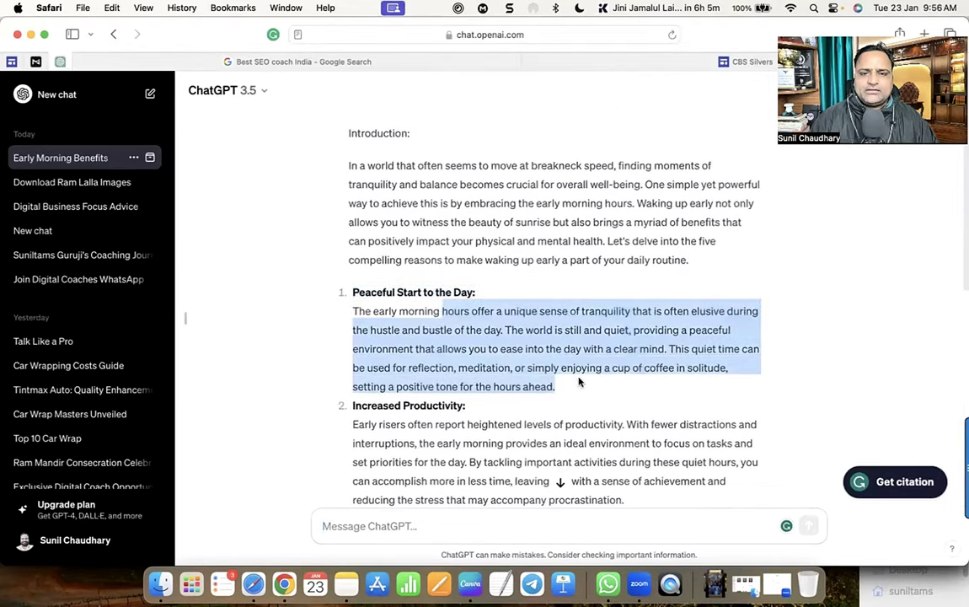
{"action": "scroll", "coordinate": [580, 379], "scroll_direction": "down", "scroll_amount": 10}
{"action": "left_click_drag", "start_coordinate": [480, 429], "coordinate": [578, 447]}
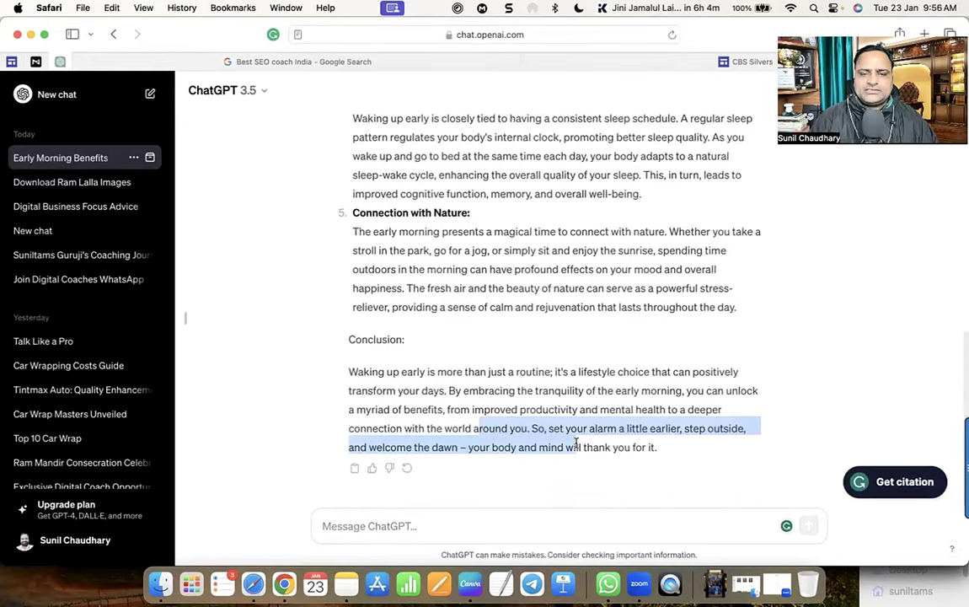
{"action": "scroll", "coordinate": [683, 356], "scroll_direction": "up", "scroll_amount": 10}
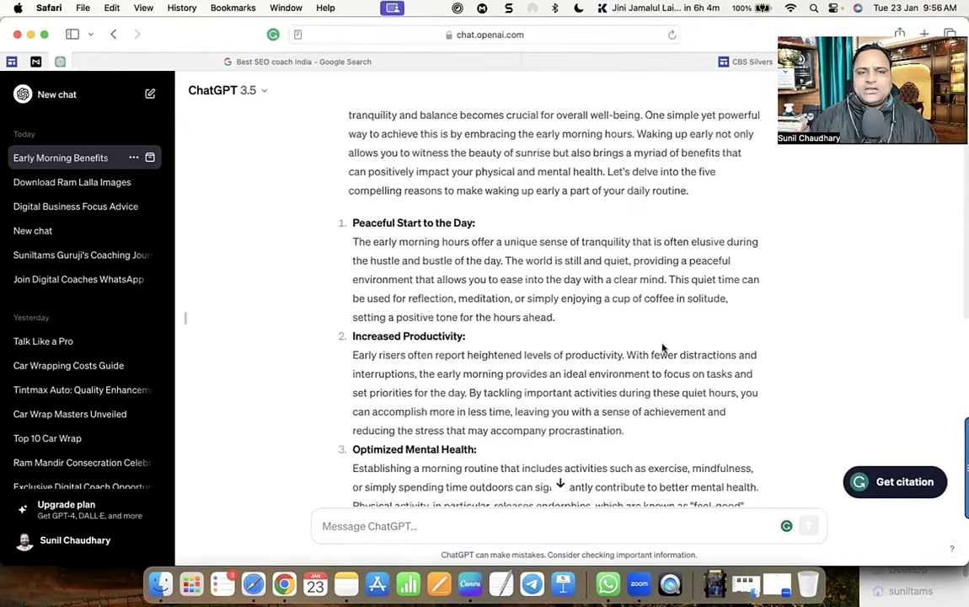
{"action": "scroll", "coordinate": [526, 260], "scroll_direction": "up", "scroll_amount": 4}
Copy the quoted title "5 Benefits of waking up early in the Morning" from the first prompt
{"action": "left_click_drag", "start_coordinate": [415, 142], "coordinate": [641, 140]}
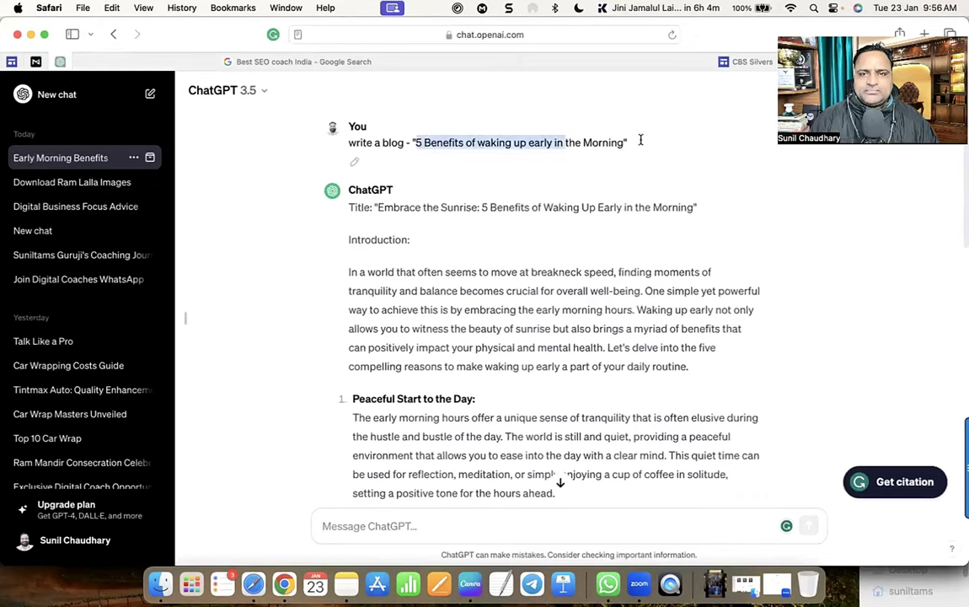
{"action": "left_click", "coordinate": [437, 136]}
{"action": "mouse_move", "coordinate": [412, 142]}
{"action": "left_mouse_down"}
{"action": "mouse_move", "coordinate": [632, 141]}
{"action": "mouse_move", "coordinate": [412, 142]}
{"action": "left_mouse_up"}
{"action": "key", "text": "super+c"}
Submit the prompt "Create a blog with Expansive Content -" followed by the copied title
{"action": "scroll", "coordinate": [489, 404], "scroll_direction": "down", "scroll_amount": 10}
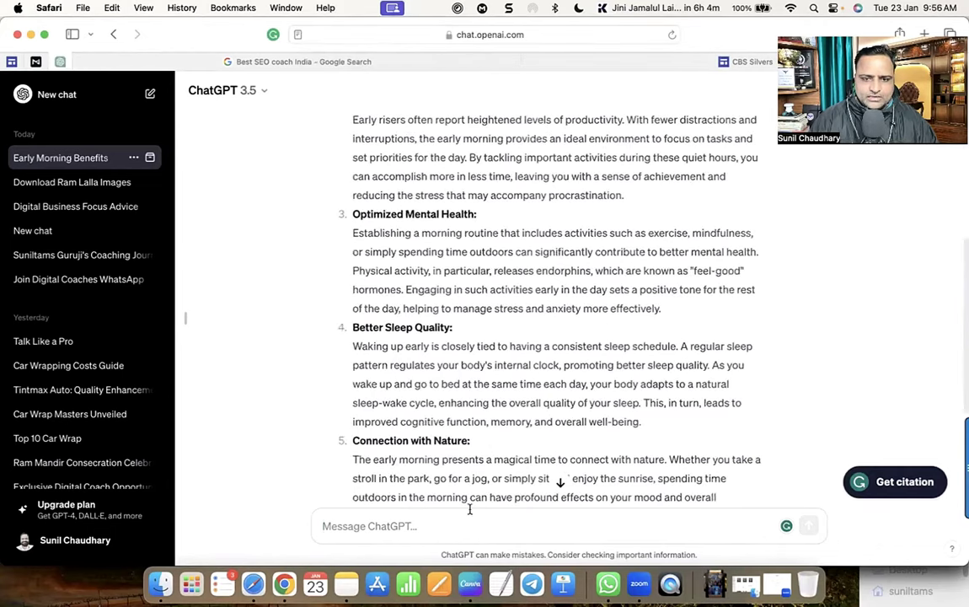
{"action": "type", "text": "Create"}
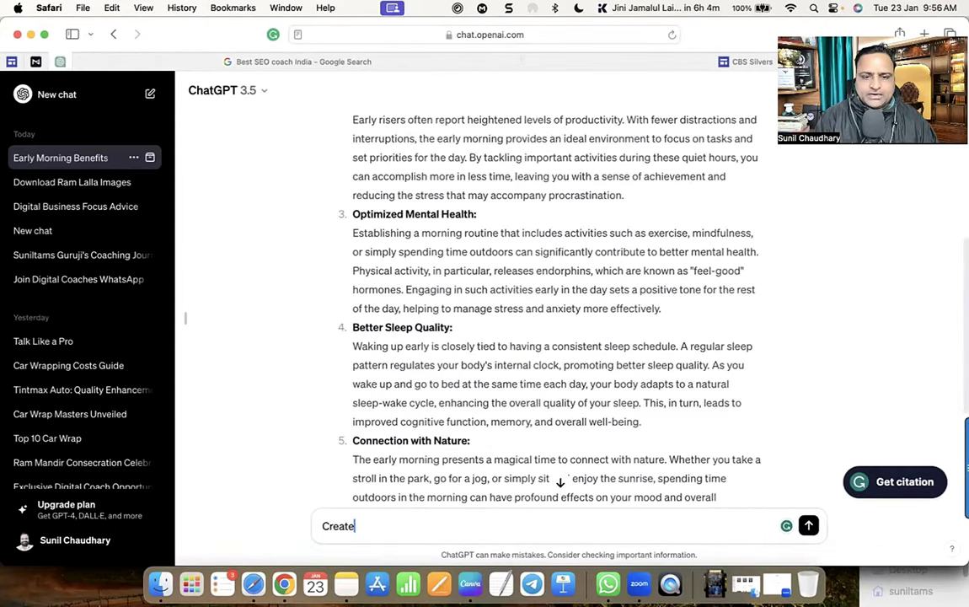
{"action": "type", "text": " a blog with Explansive"}
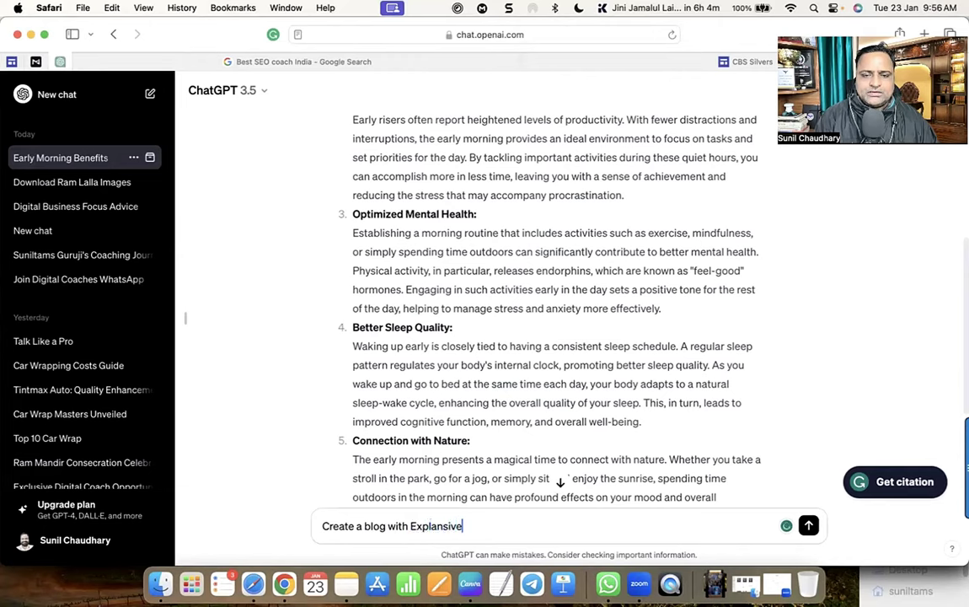
{"action": "key", "text": "BackSpace"}
{"action": "key", "text": "BackSpace"}
{"action": "key", "text": "BackSpace"}
{"action": "key", "text": "BackSpace"}
{"action": "key", "text": "BackSpace"}
{"action": "key", "text": "BackSpace"}
{"action": "type", "text": "ansive Content -"}
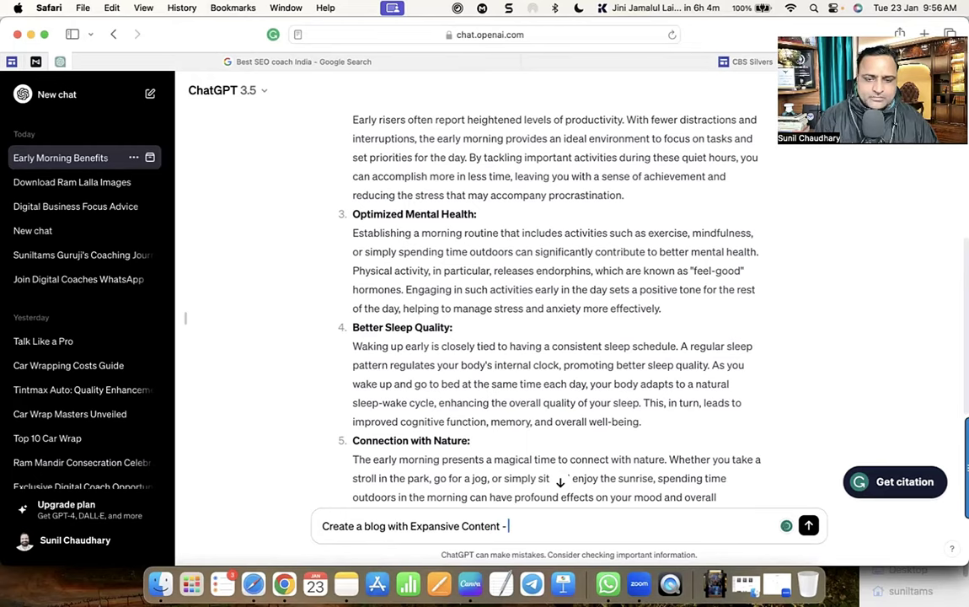
{"action": "key", "text": "super+v"}
{"action": "key", "text": "Return"}
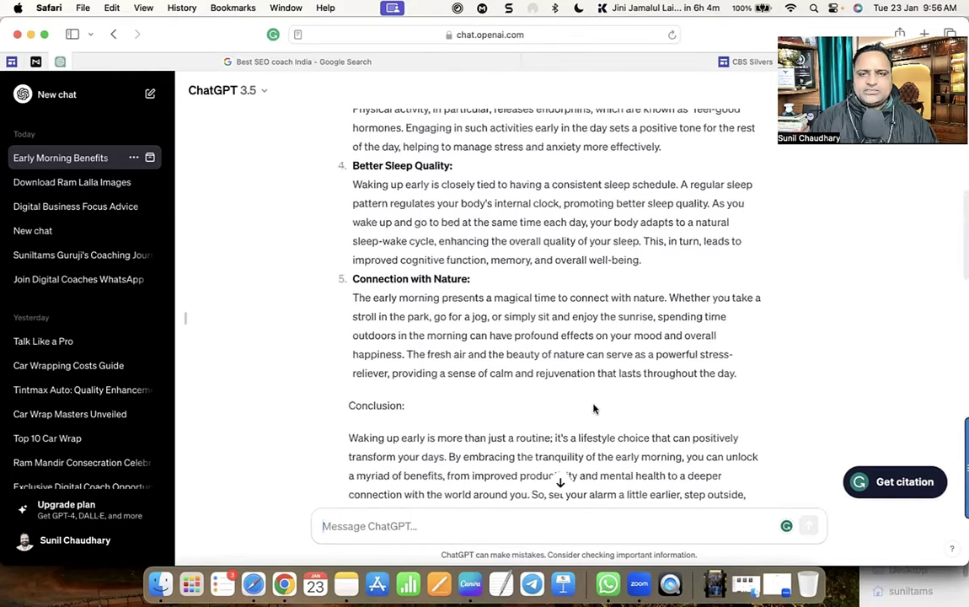
Compare the wording of the first and second prompts and read through the blog text each one produced
{"action": "scroll", "coordinate": [593, 409], "scroll_direction": "up", "scroll_amount": 10}
{"action": "scroll", "coordinate": [593, 409], "scroll_direction": "up", "scroll_amount": 2}
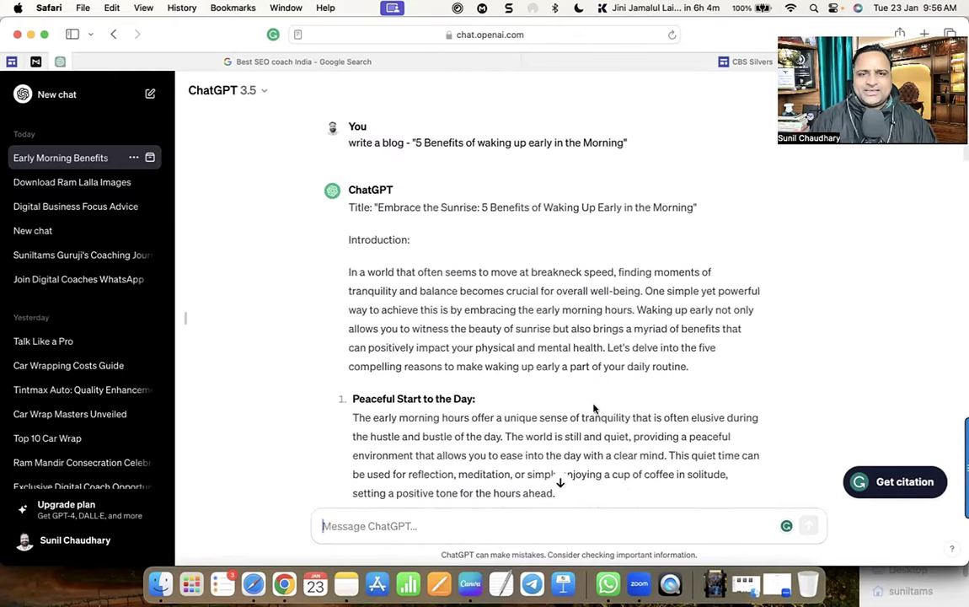
{"action": "left_click_drag", "start_coordinate": [350, 142], "coordinate": [404, 142]}
{"action": "scroll", "coordinate": [434, 367], "scroll_direction": "down", "scroll_amount": 10}
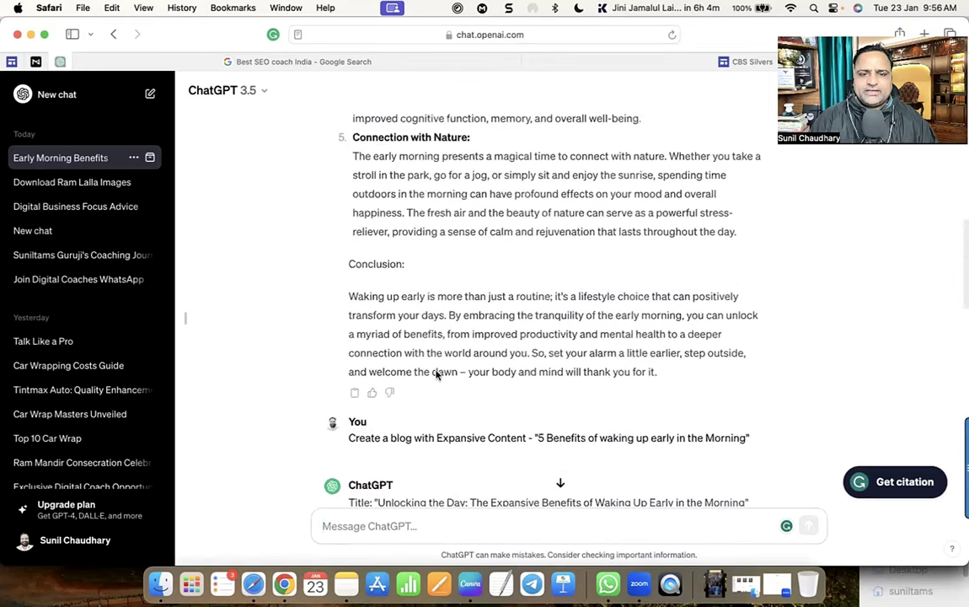
{"action": "scroll", "coordinate": [435, 375], "scroll_direction": "down", "scroll_amount": 9}
{"action": "left_click_drag", "start_coordinate": [349, 176], "coordinate": [503, 176]}
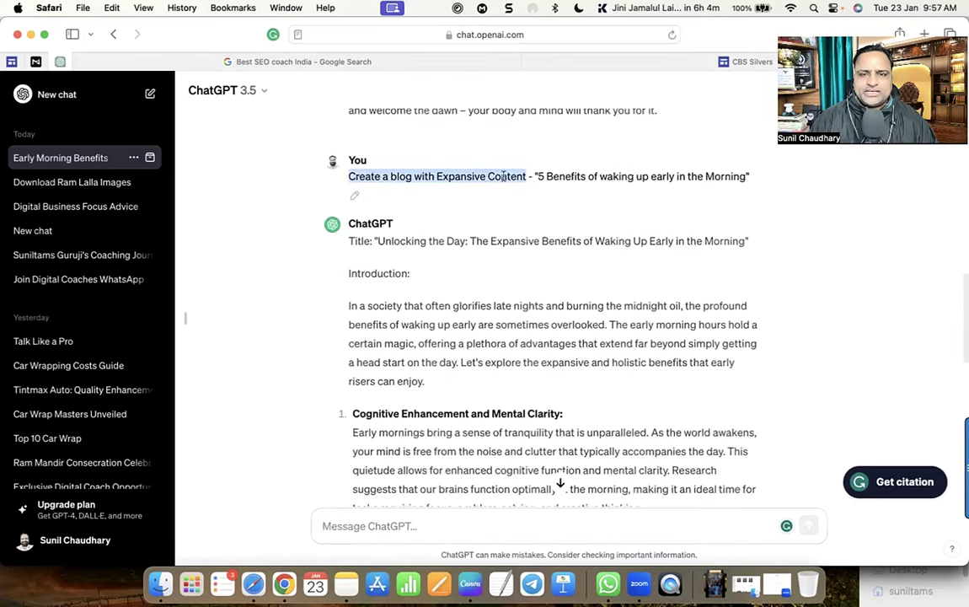
{"action": "scroll", "coordinate": [510, 353], "scroll_direction": "down", "scroll_amount": 5}
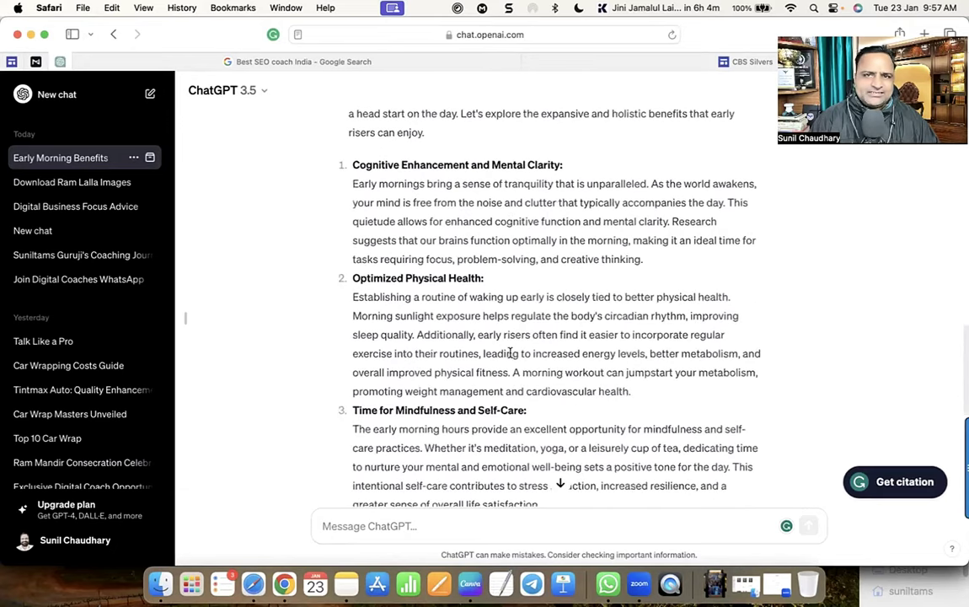
{"action": "scroll", "coordinate": [510, 353], "scroll_direction": "down", "scroll_amount": 10}
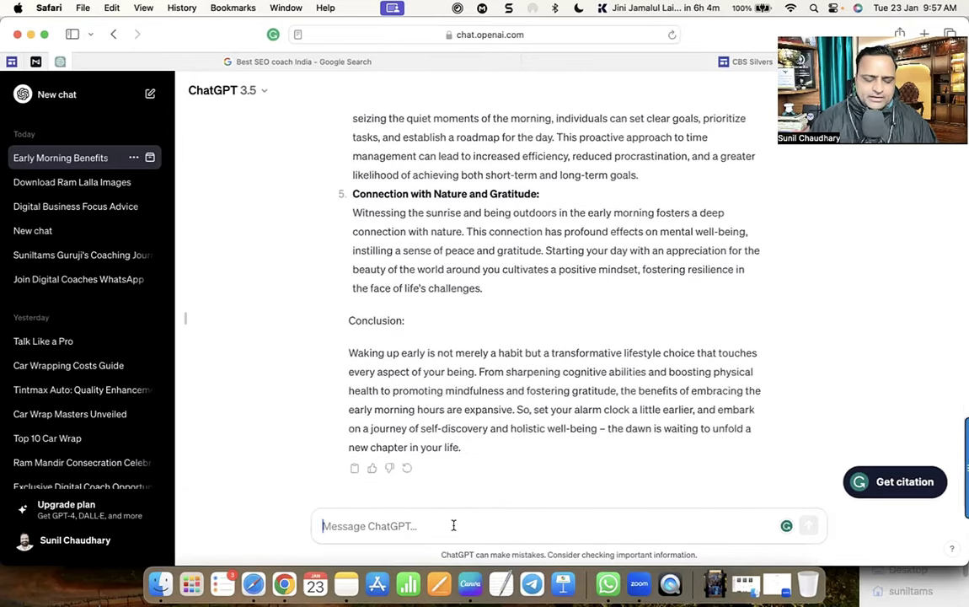
Submit the prompt "Create a Detailed Blog Post with Expansive Content -" followed by the title "5 Benefits of waking up early in the Morning"
{"action": "type", "text": "Create"}
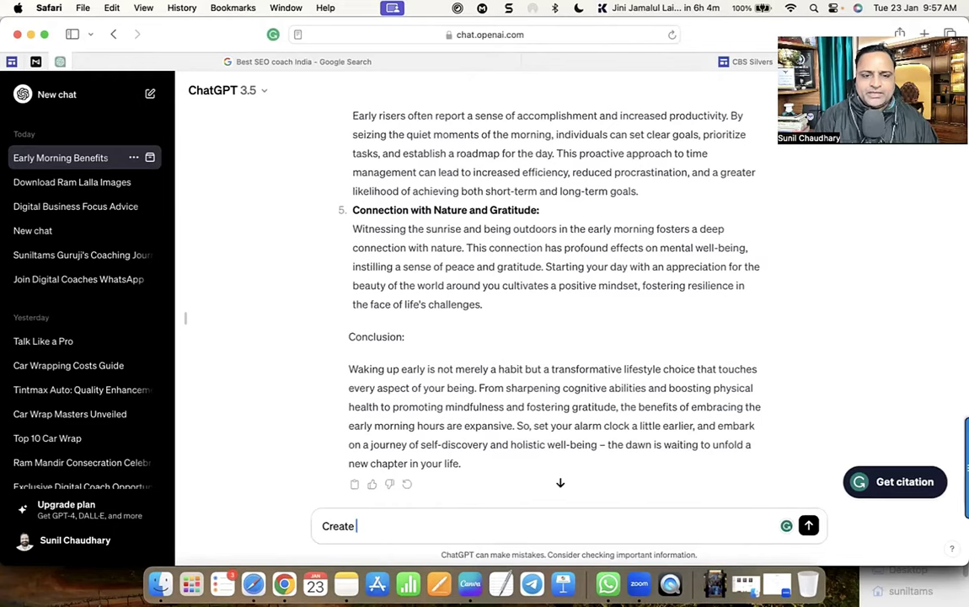
{"action": "type", "text": " a blog post"}
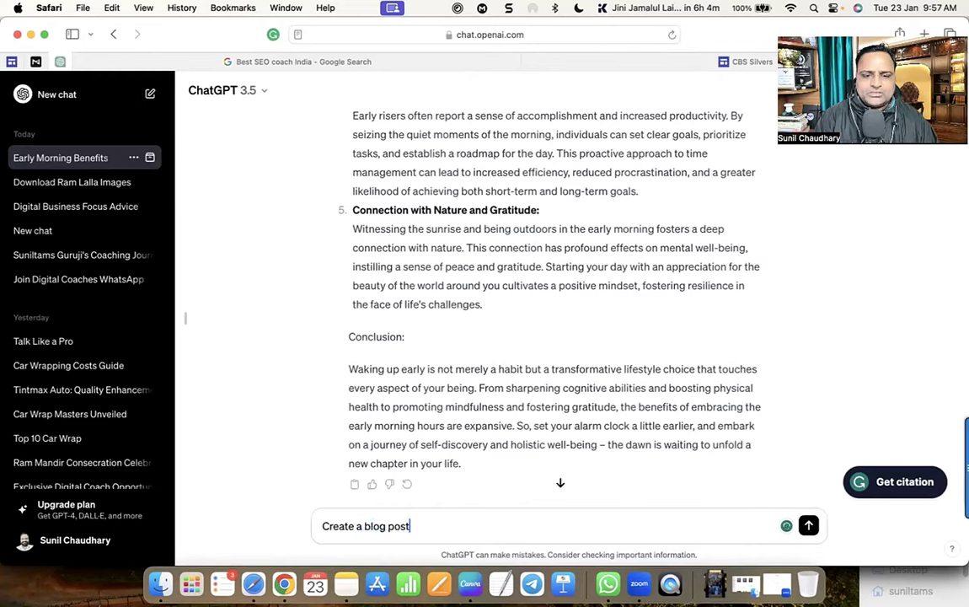
{"action": "key", "text": "BackSpace"}
{"action": "key", "text": "BackSpace"}
{"action": "key", "text": "BackSpace"}
{"action": "key", "text": "BackSpace"}
{"action": "key", "text": "BackSpace"}
{"action": "key", "text": "BackSpace"}
{"action": "key", "text": "BackSpace"}
{"action": "key", "text": "BackSpace"}
{"action": "key", "text": "BackSpace"}
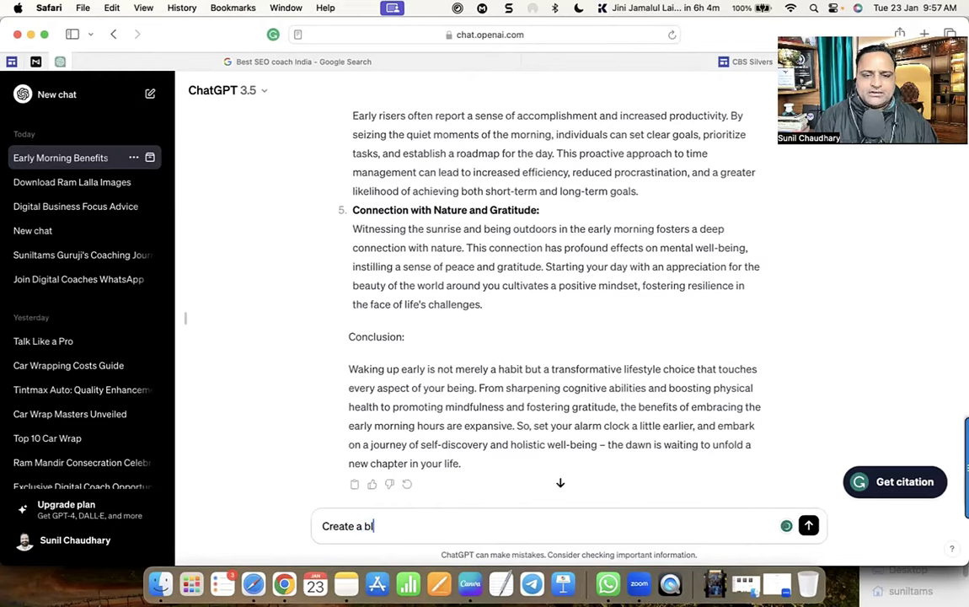
{"action": "type", "text": "Detai"}
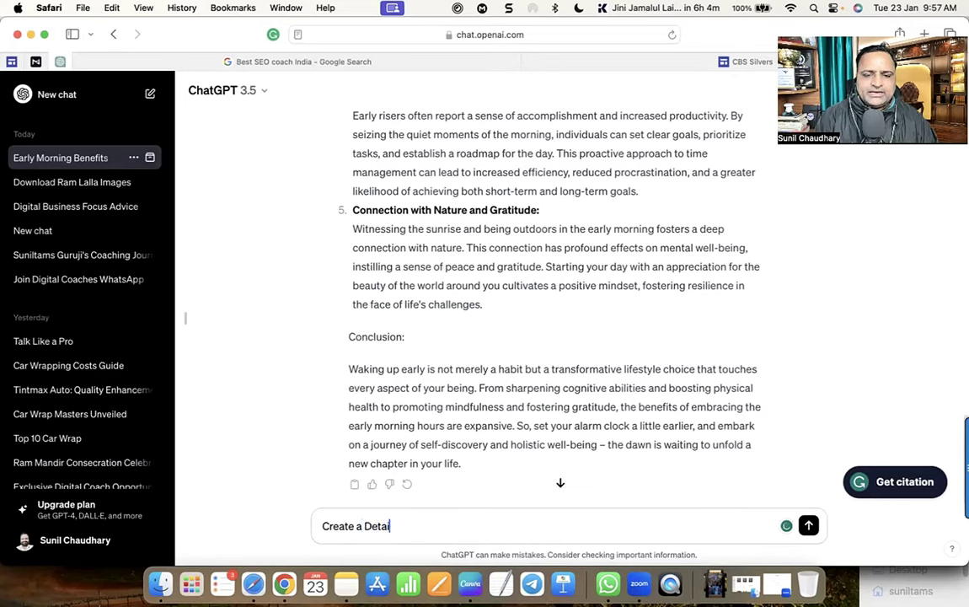
{"action": "type", "text": "led Blog Post with Expansive Con"}
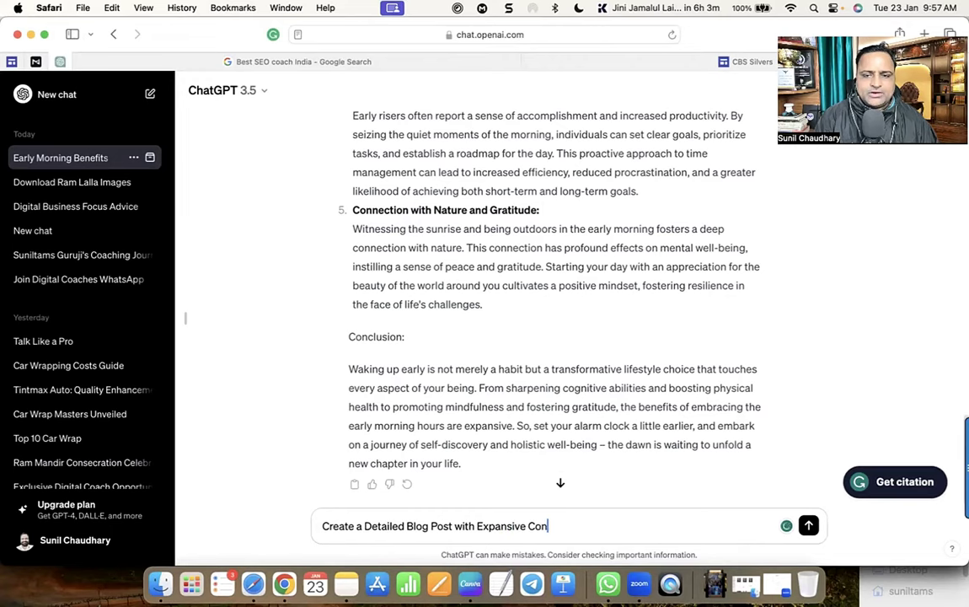
{"action": "type", "text": "tent -"}
{"action": "key", "text": "Return"}
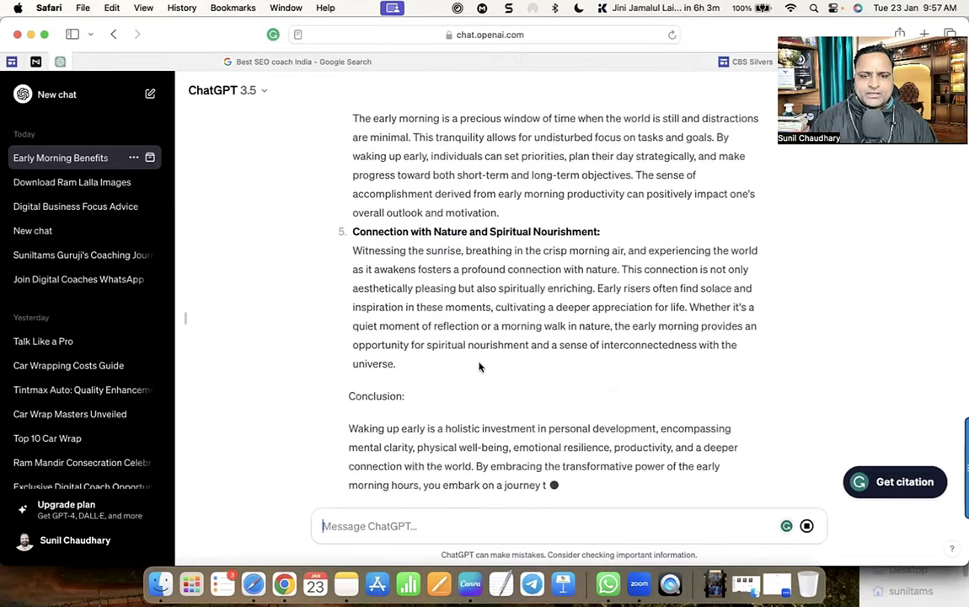
Review the detailed blog post prompt and its response from the title down to the conclusion
{"action": "scroll", "coordinate": [532, 385], "scroll_direction": "up", "scroll_amount": 10}
{"action": "scroll", "coordinate": [531, 385], "scroll_direction": "up", "scroll_amount": 15}
{"action": "scroll", "coordinate": [491, 381], "scroll_direction": "down", "scroll_amount": 1}
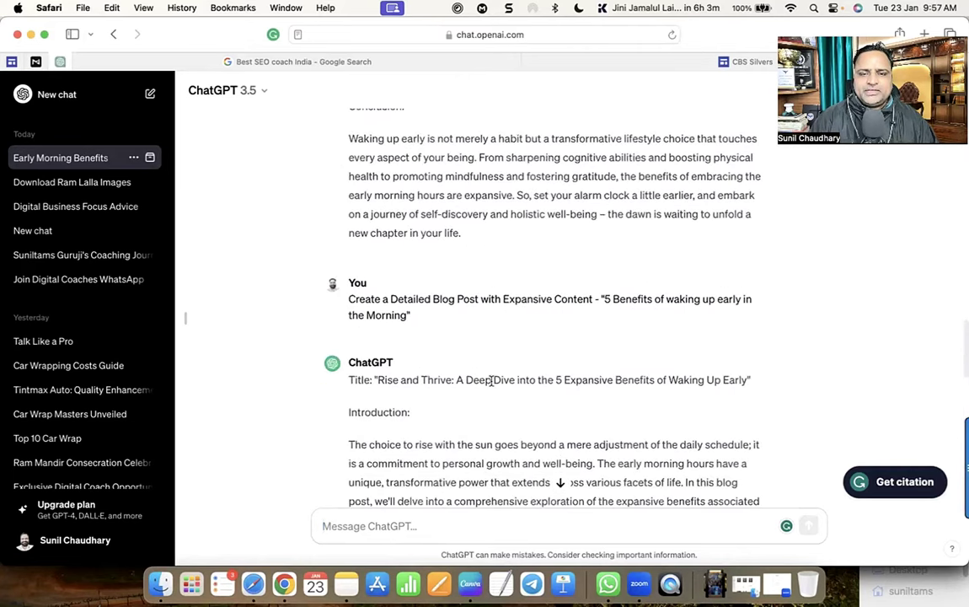
{"action": "left_click_drag", "start_coordinate": [602, 298], "coordinate": [397, 314]}
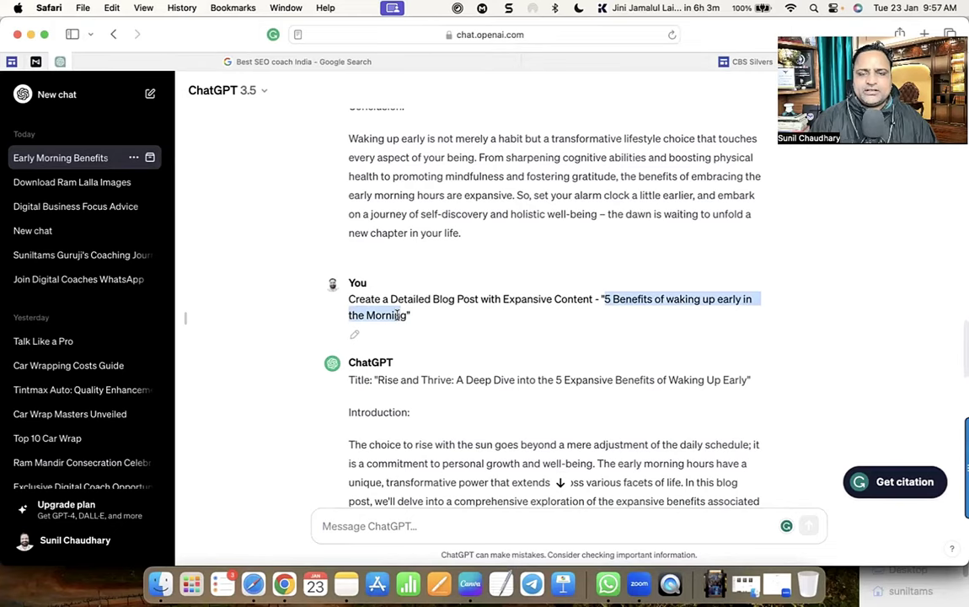
{"action": "scroll", "coordinate": [509, 426], "scroll_direction": "down", "scroll_amount": 10}
{"action": "scroll", "coordinate": [495, 469], "scroll_direction": "down", "scroll_amount": 5}
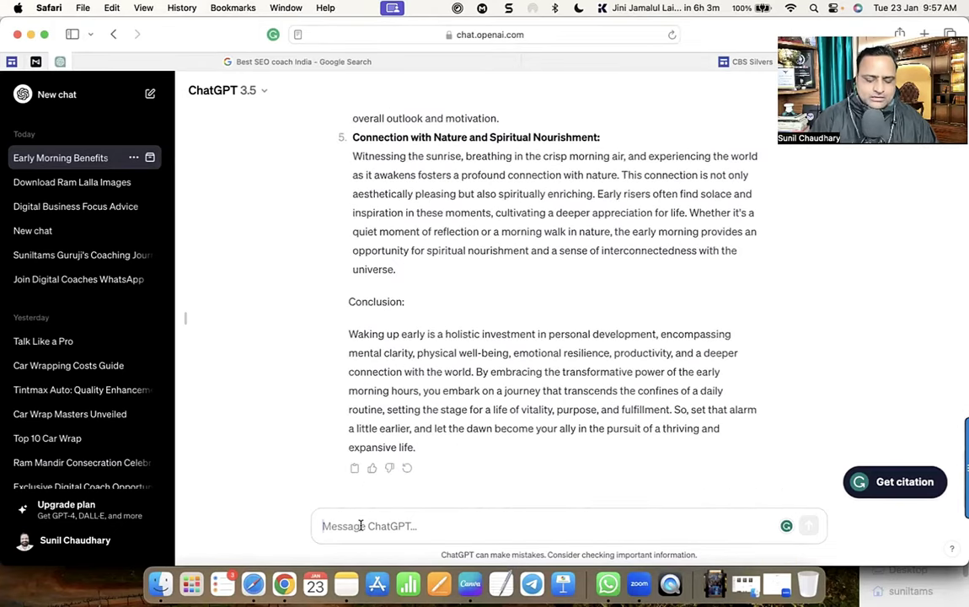
Submit the prompt "Create a general knowledge blog for science students -" followed by the title "5 Benefits of waking up early in the Morning"
{"action": "type", "text": "Create a ge"}
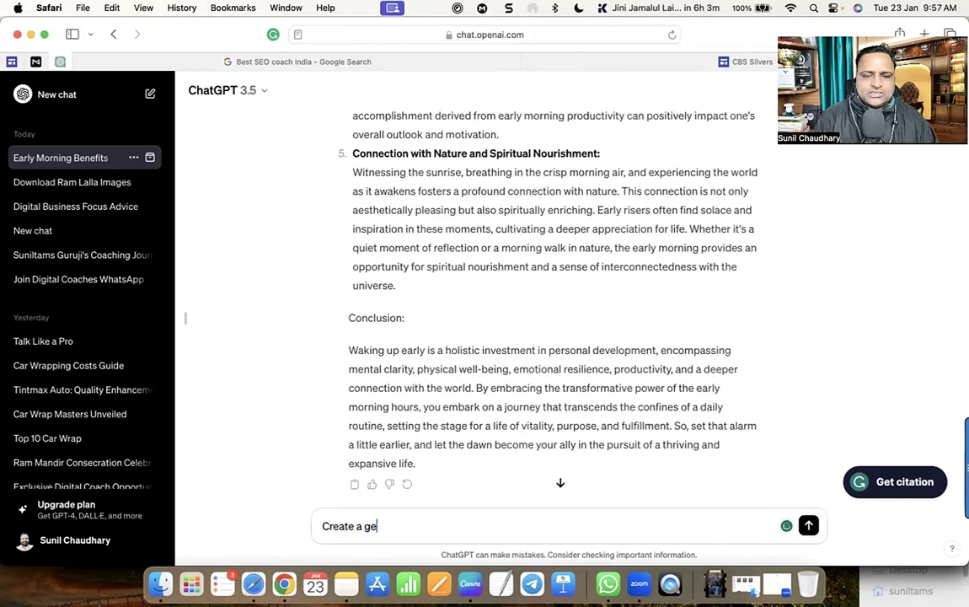
{"action": "type", "text": "neral knowled"}
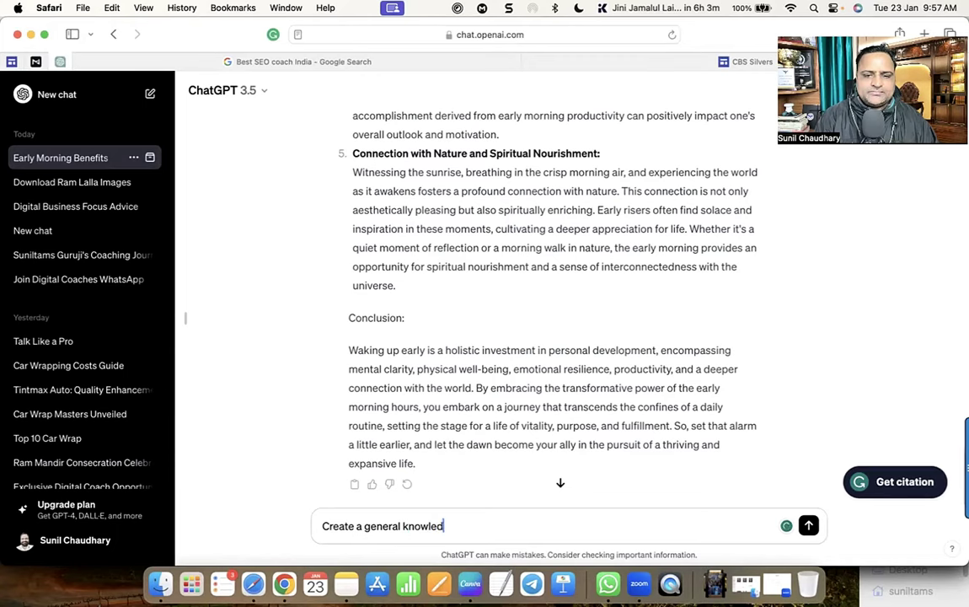
{"action": "type", "text": "ge blog"}
{"action": "key", "text": "BackSpace"}
{"action": "key", "text": "BackSpace"}
{"action": "type", "text": "log for science student"}
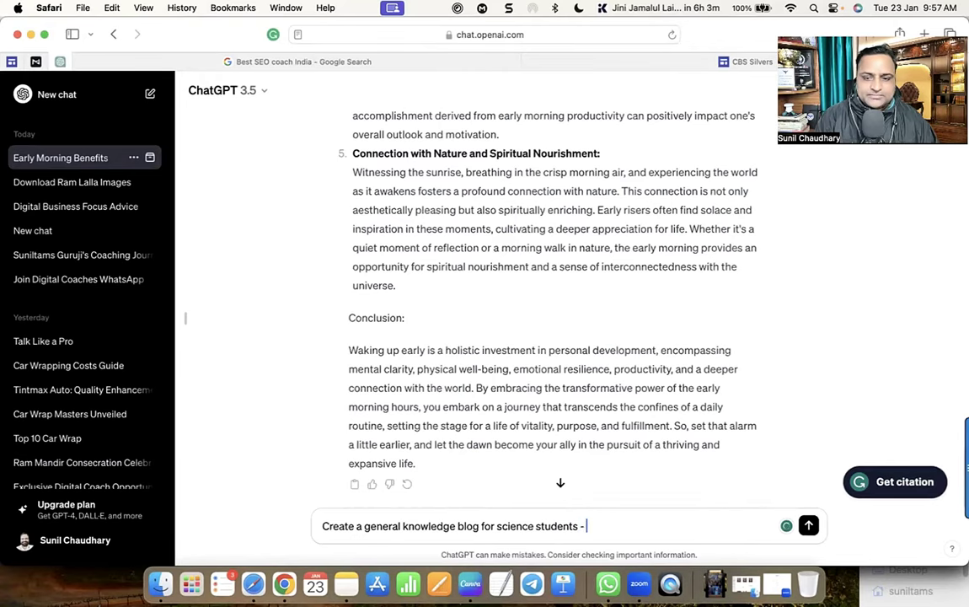
{"action": "type", "text": "s -"}
{"action": "type", "text": "\"5 Benefits of waking up early in the Morning\""}
{"action": "key", "text": "Return"}
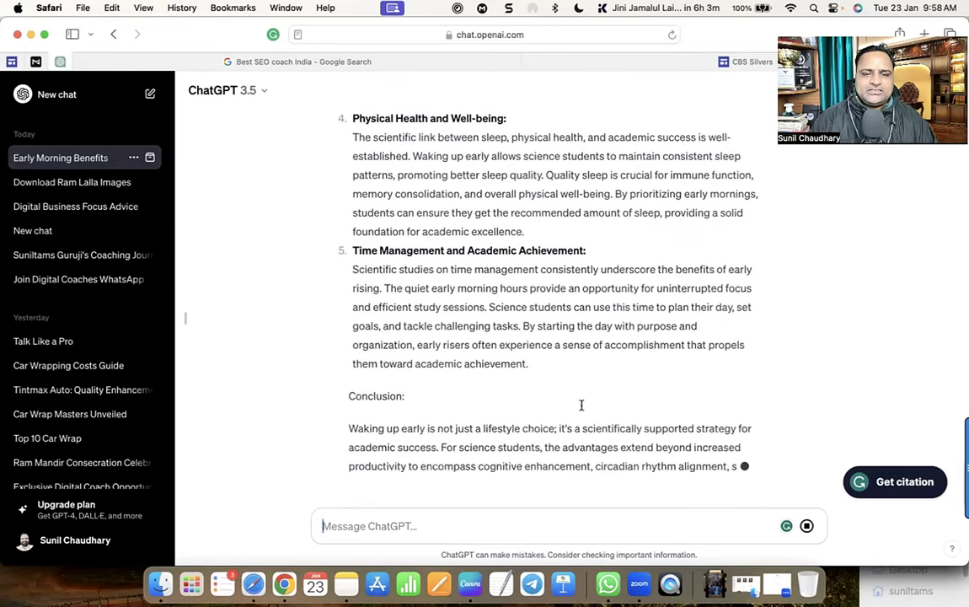
Review the science-student prompt and its response from the title down to the conclusion
{"action": "scroll", "coordinate": [580, 406], "scroll_direction": "up", "scroll_amount": 10}
{"action": "scroll", "coordinate": [601, 416], "scroll_direction": "up", "scroll_amount": 3}
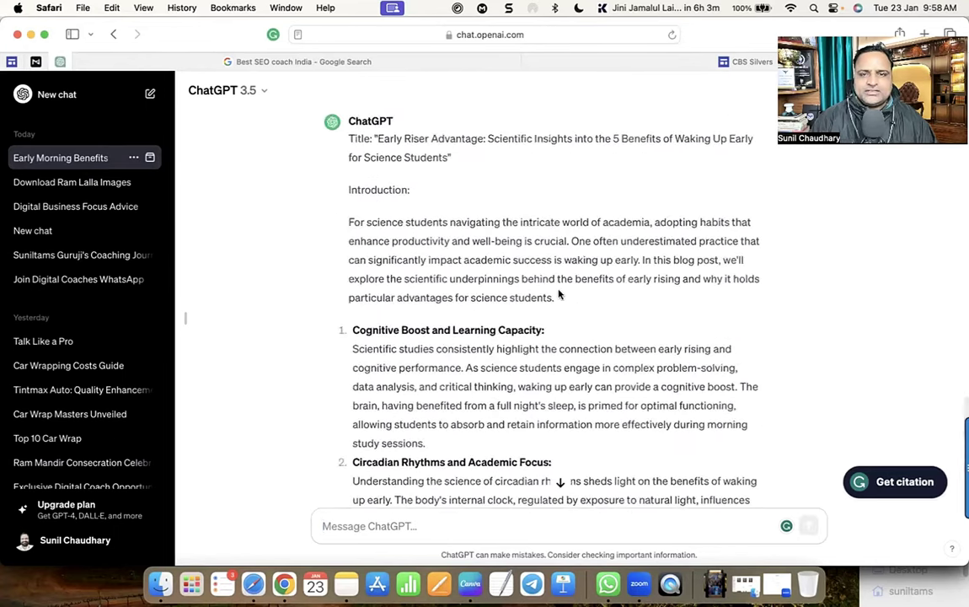
{"action": "left_click_drag", "start_coordinate": [614, 160], "coordinate": [417, 177]}
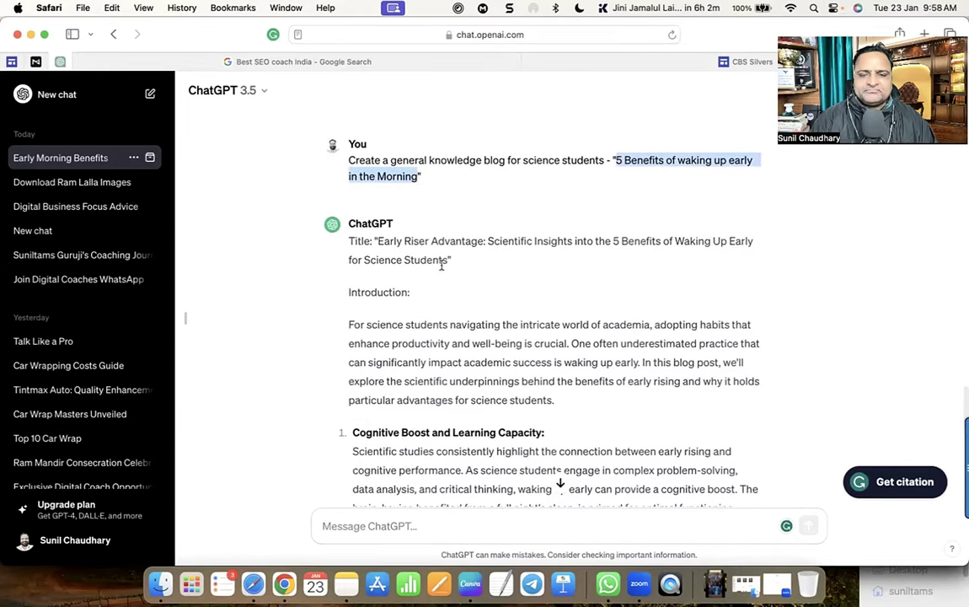
{"action": "scroll", "coordinate": [441, 265], "scroll_direction": "down", "scroll_amount": 10}
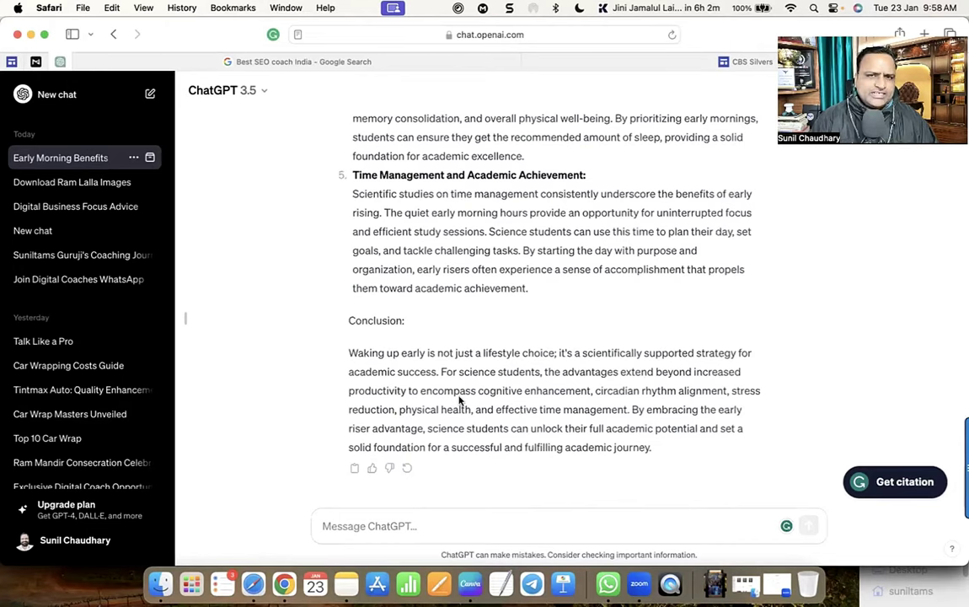
Start a new chat and submit the prompt "Create a blog - top 10 Mountain Peaks in the world"
{"action": "left_click", "coordinate": [46, 94]}
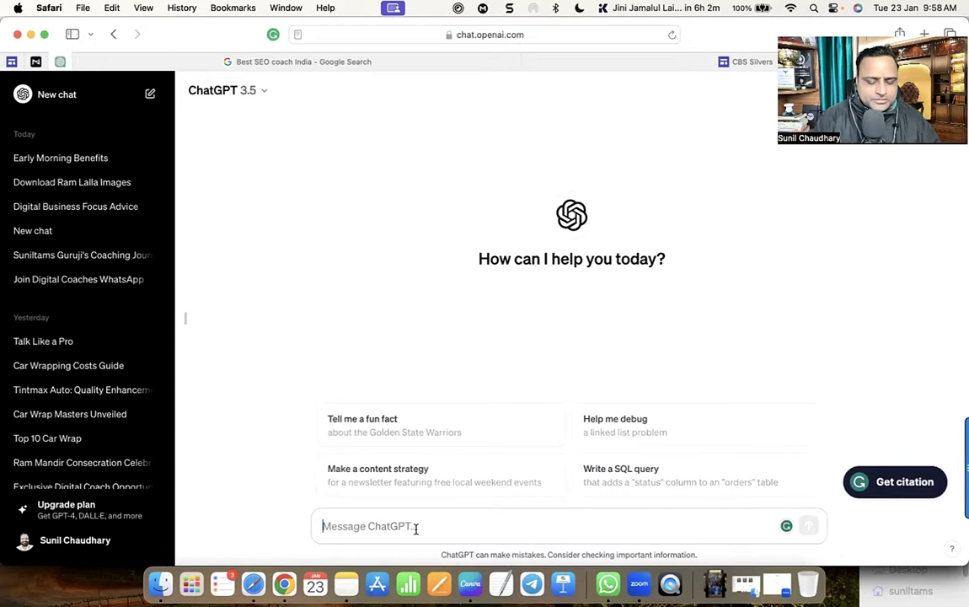
{"action": "type", "text": "top 10 Mount"}
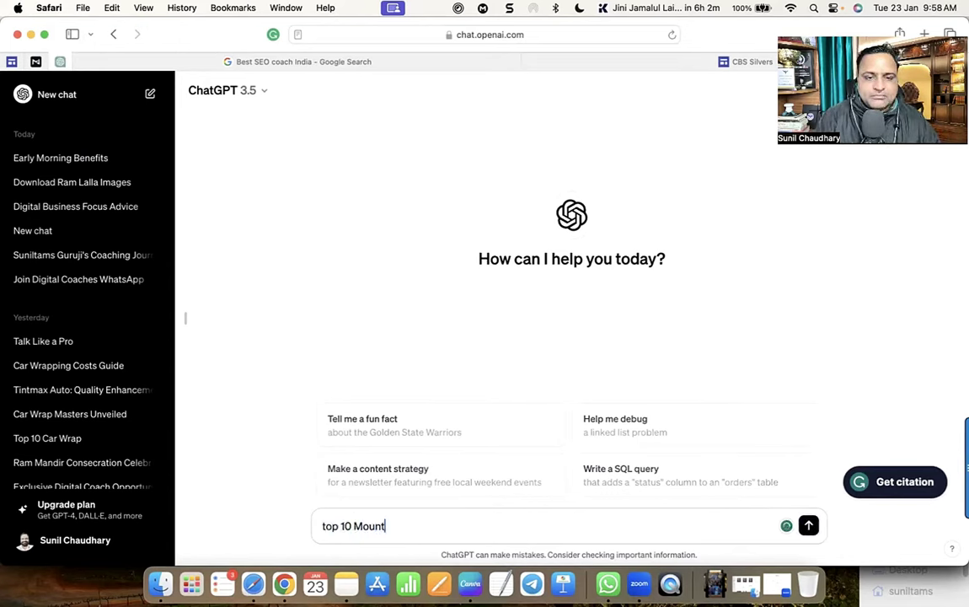
{"action": "type", "text": "ain Peaks in"}
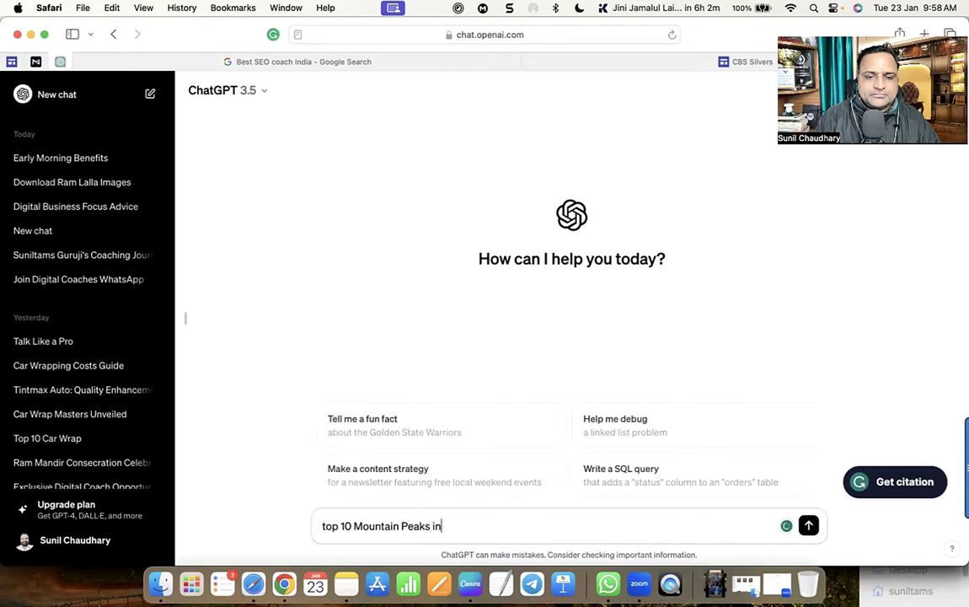
{"action": "type", "text": " the world"}
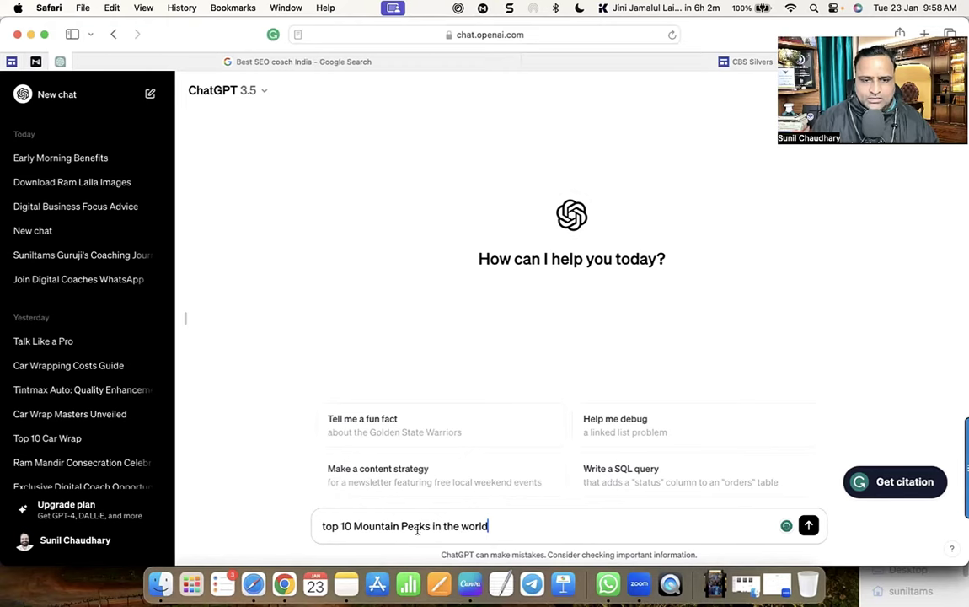
{"action": "type", "text": "Create a blog"}
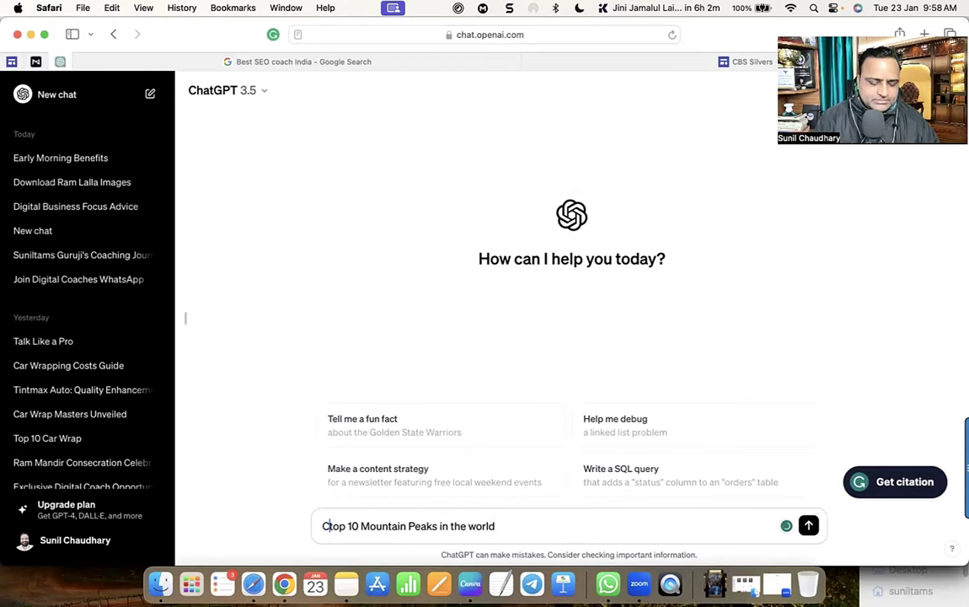
{"action": "type", "text": " -"}
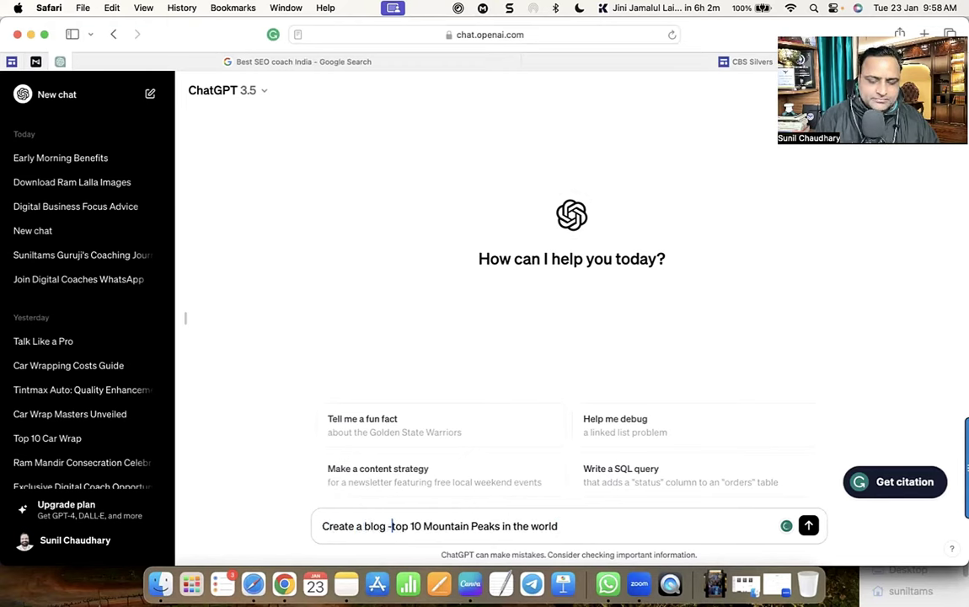
{"action": "key", "text": "Return"}
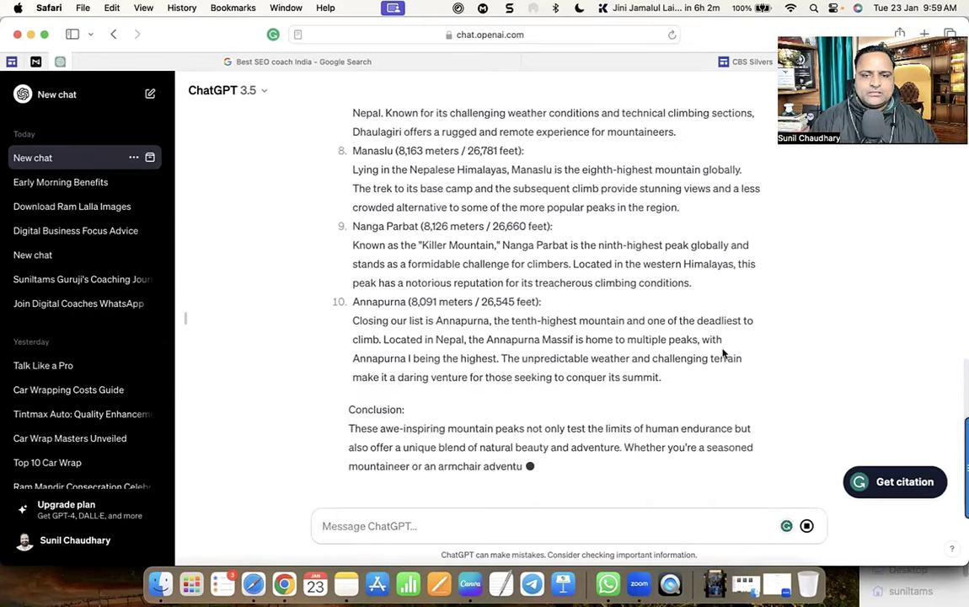
Submit the prompt "Create a blog with Headings, Short Paragraphs, and Elaborated Content -" followed by the copied topic "top 10 Mountain Peaks in the world"
{"action": "scroll", "coordinate": [723, 349], "scroll_direction": "up", "scroll_amount": 20}
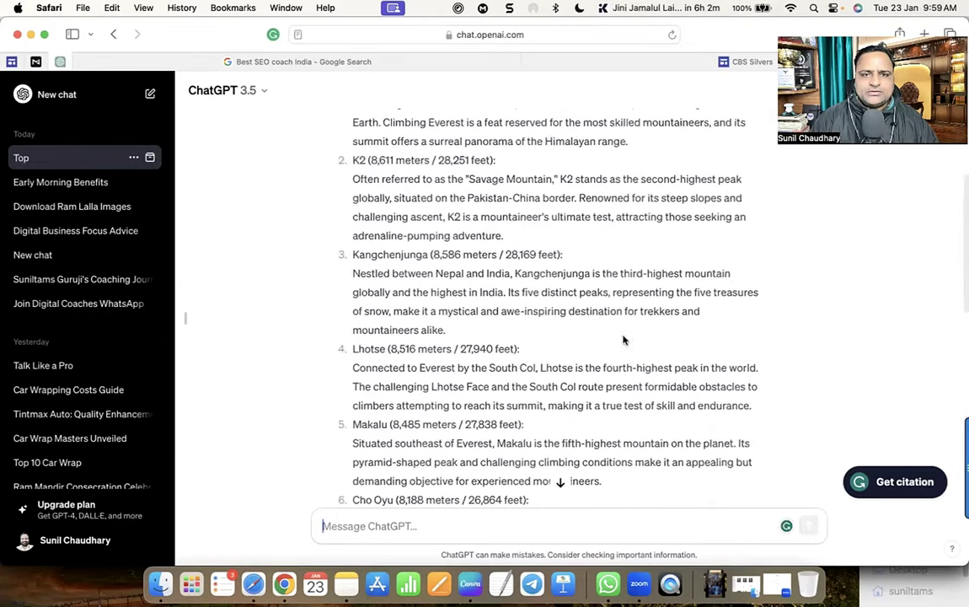
{"action": "scroll", "coordinate": [455, 186], "scroll_direction": "up", "scroll_amount": 2}
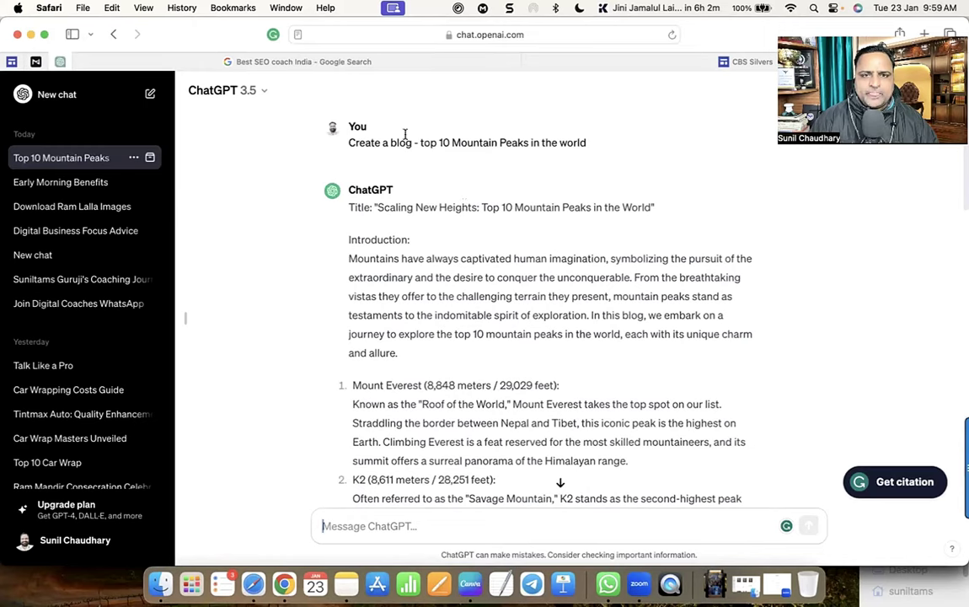
{"action": "left_click_drag", "start_coordinate": [421, 142], "coordinate": [586, 143]}
{"action": "key", "text": "super+c"}
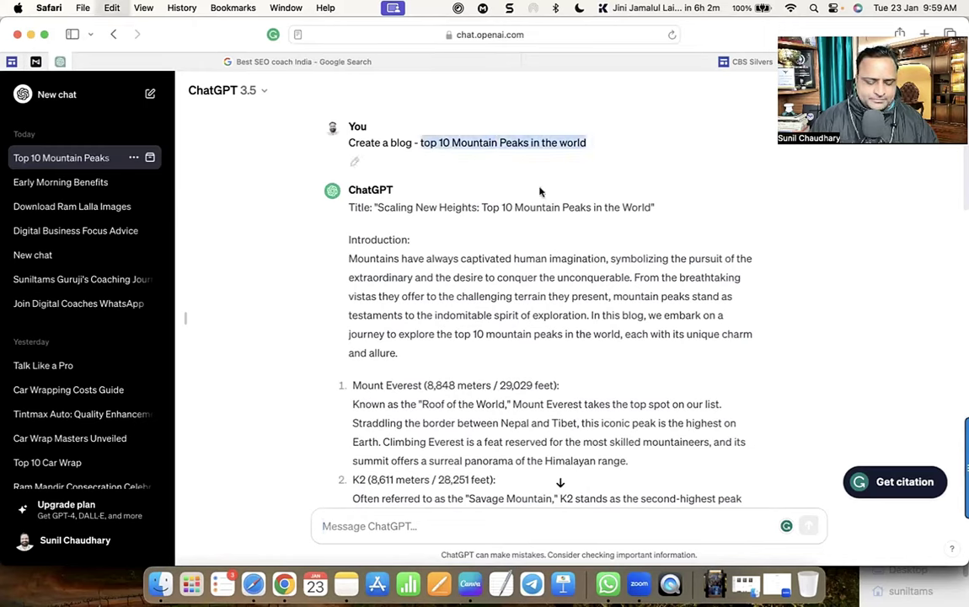
{"action": "left_click", "coordinate": [354, 526]}
{"action": "type", "text": "Create a blog with "}
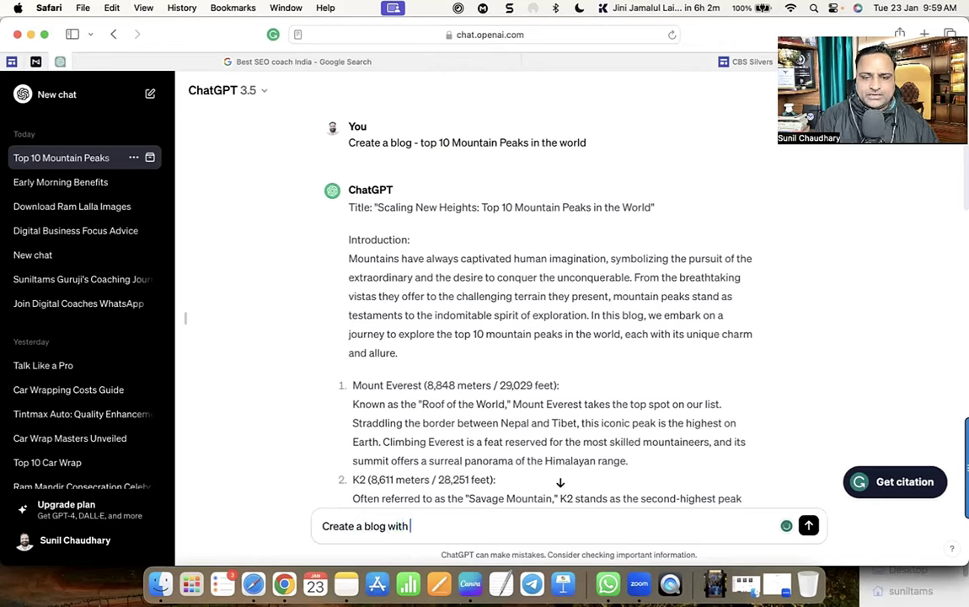
{"action": "type", "text": "Headings, Shor"}
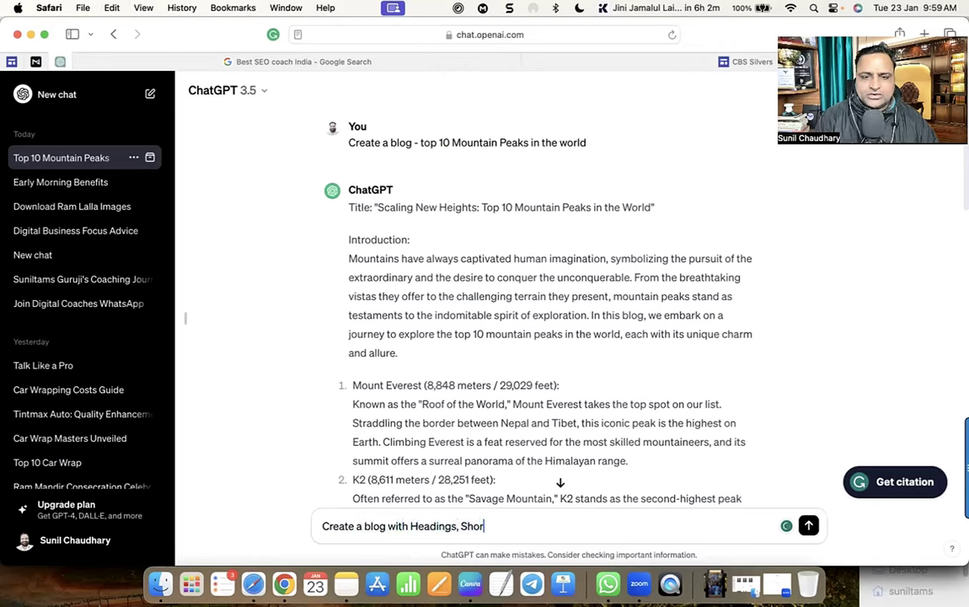
{"action": "type", "text": "t Paragraphs, and "}
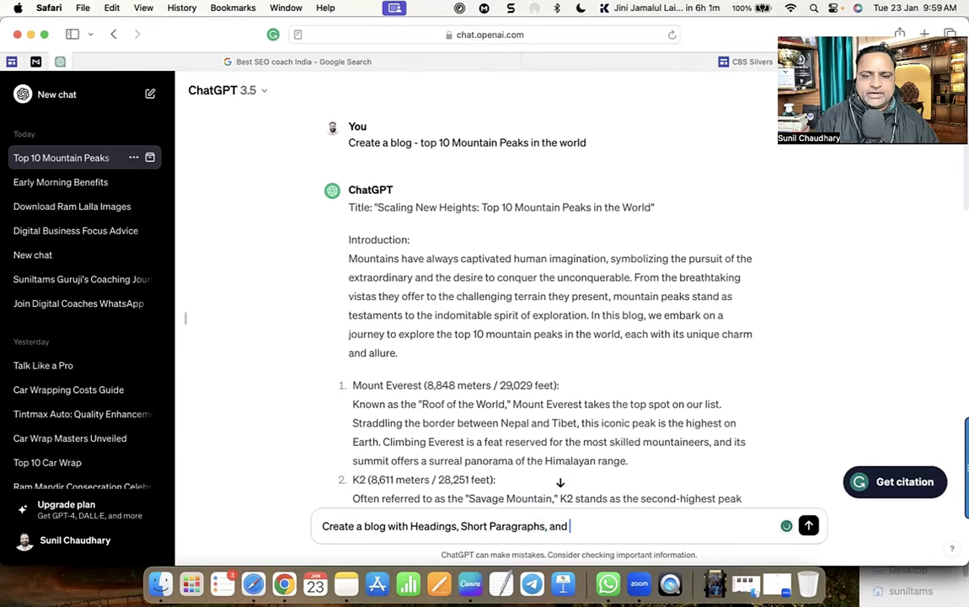
{"action": "type", "text": "Elaborated Content"}
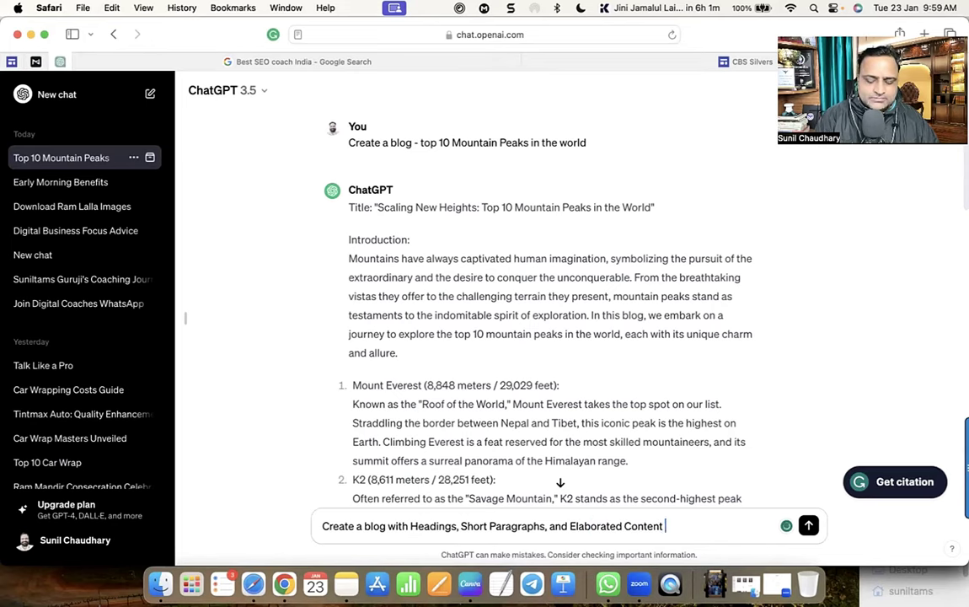
{"action": "key", "text": "super+v"}
{"action": "key", "text": "Return"}
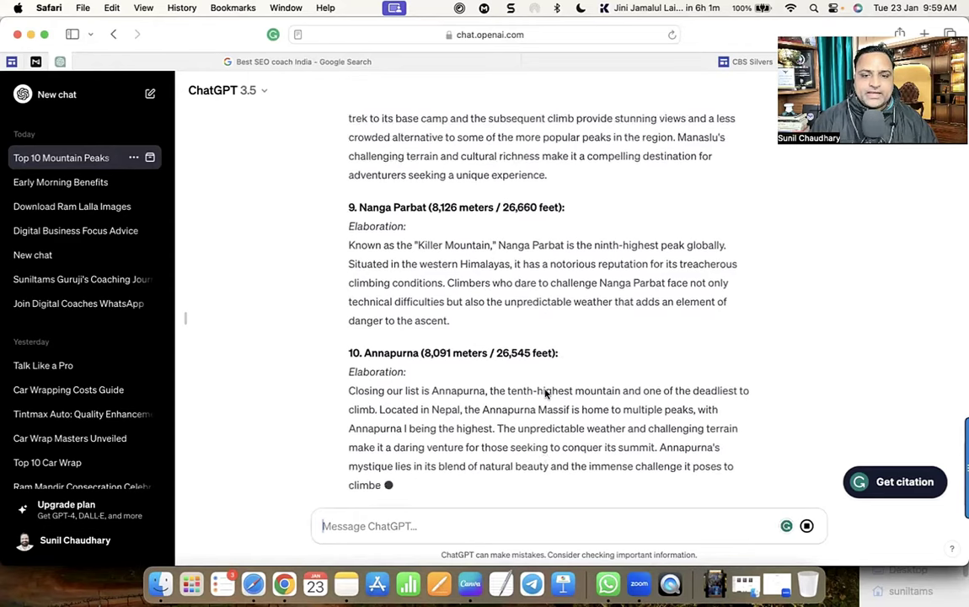
Copy the instruction part of the latest prompt, up to "Elaborated Content", into a new message
{"action": "left_click", "coordinate": [394, 524]}
{"action": "scroll", "coordinate": [447, 427], "scroll_direction": "up", "scroll_amount": 20}
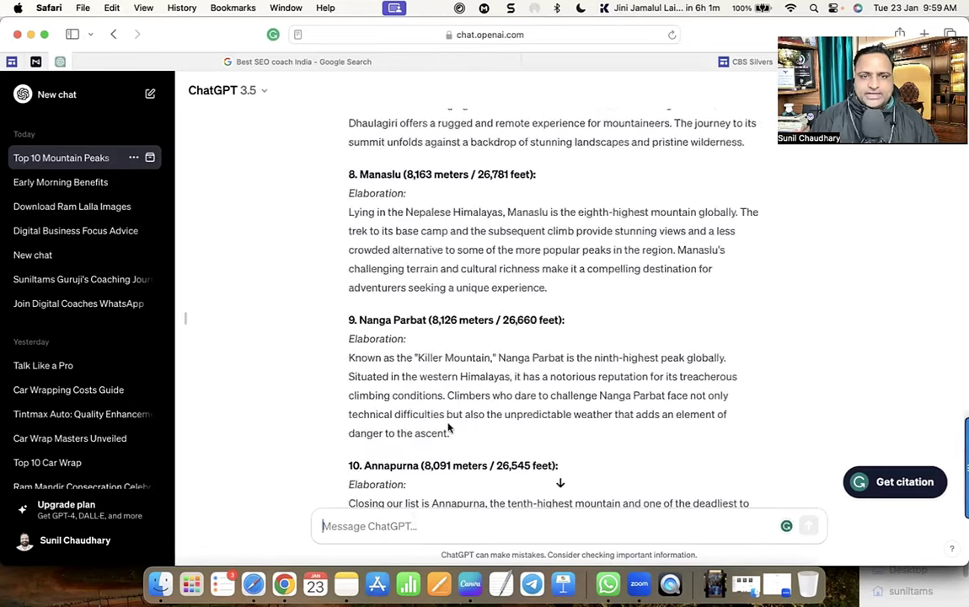
{"action": "scroll", "coordinate": [458, 423], "scroll_direction": "up", "scroll_amount": 3}
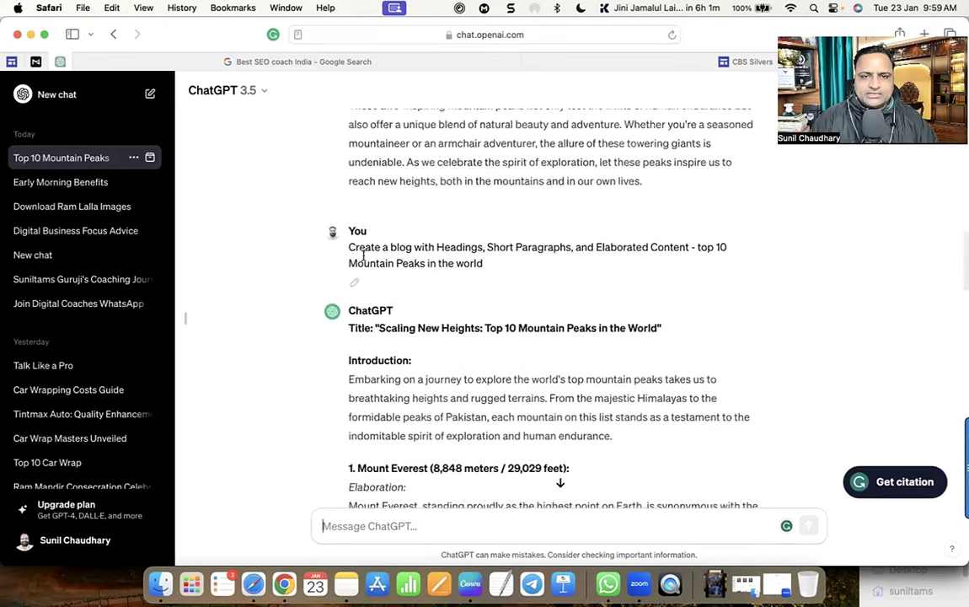
{"action": "left_click_drag", "start_coordinate": [349, 246], "coordinate": [663, 246]}
{"action": "key", "text": "super+c"}
{"action": "left_click", "coordinate": [467, 523]}
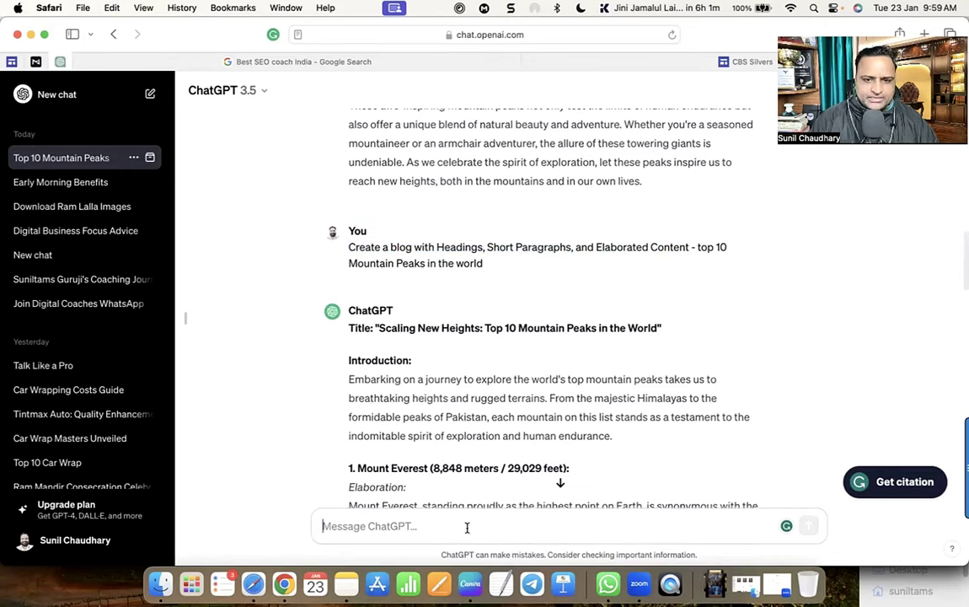
{"action": "key", "text": "super+v"}
Extend the message draft with ", Mention Height, Mention Nearby Places to Visit, Mention the Precaution one need to take,"
{"action": "type", "text": ", Me"}
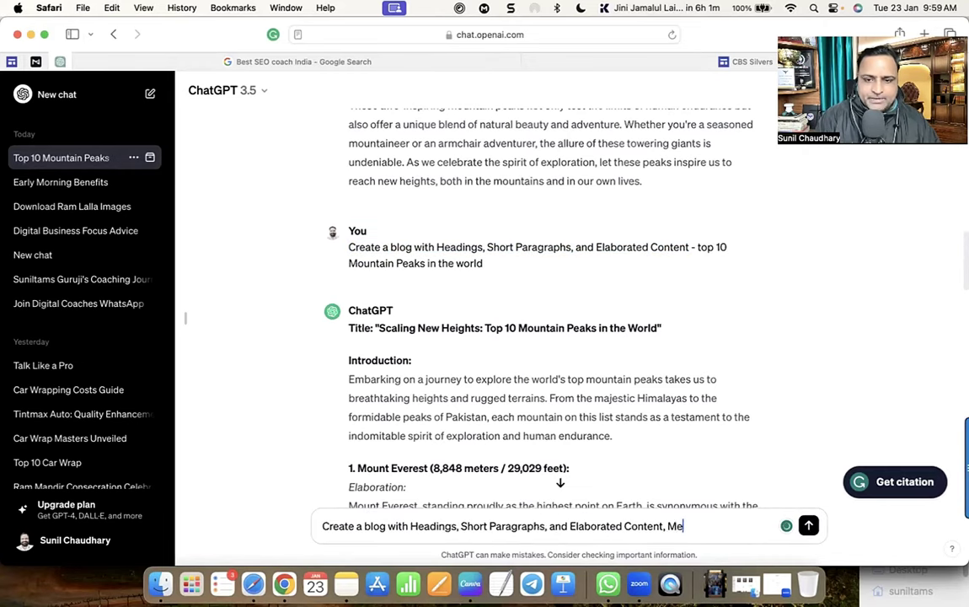
{"action": "type", "text": "ntion Height, Mention Near"}
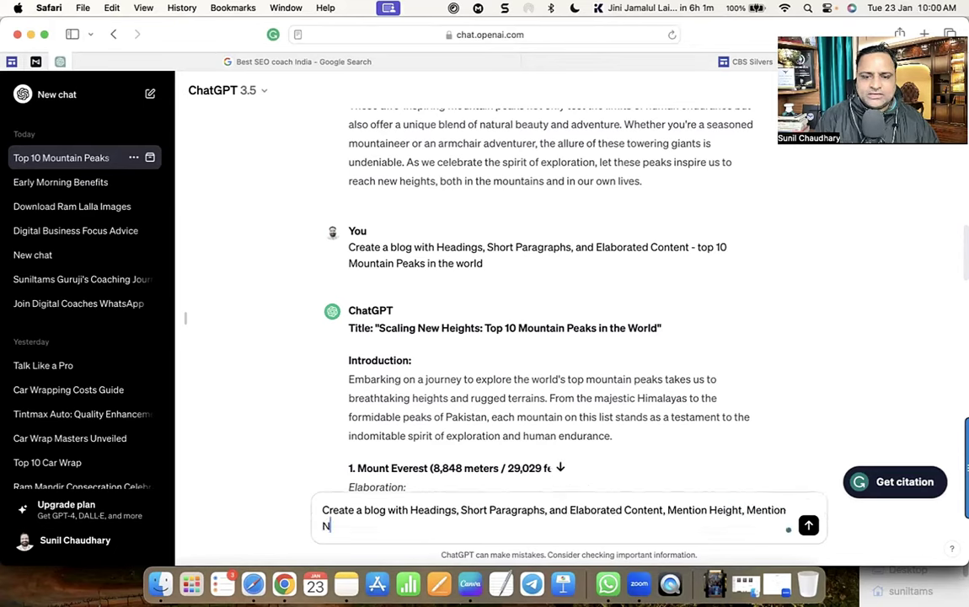
{"action": "type", "text": "by Place"}
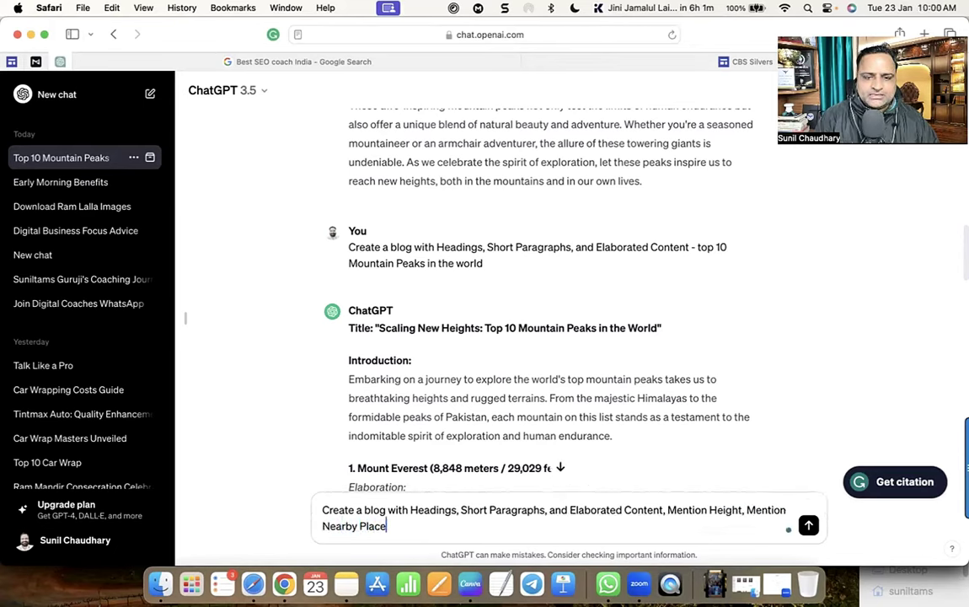
{"action": "type", "text": "s to Visit, Mention the "}
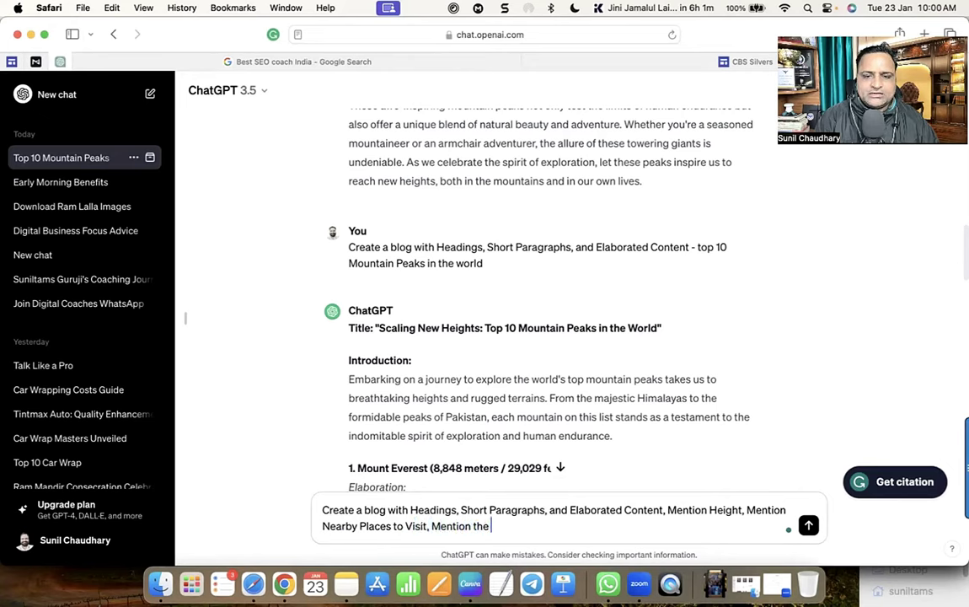
{"action": "type", "text": "Precaution one nee"}
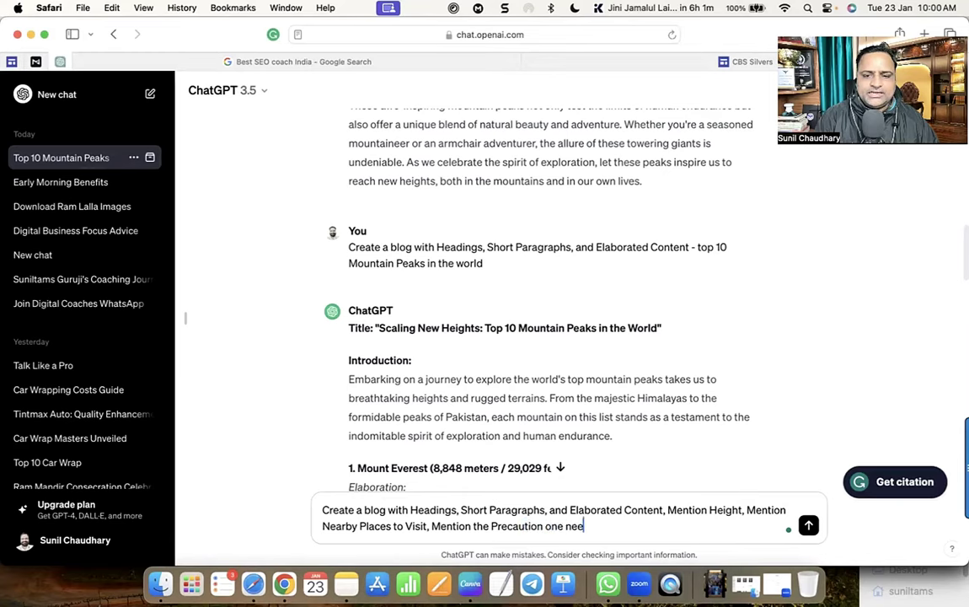
{"action": "type", "text": "d to take,"}
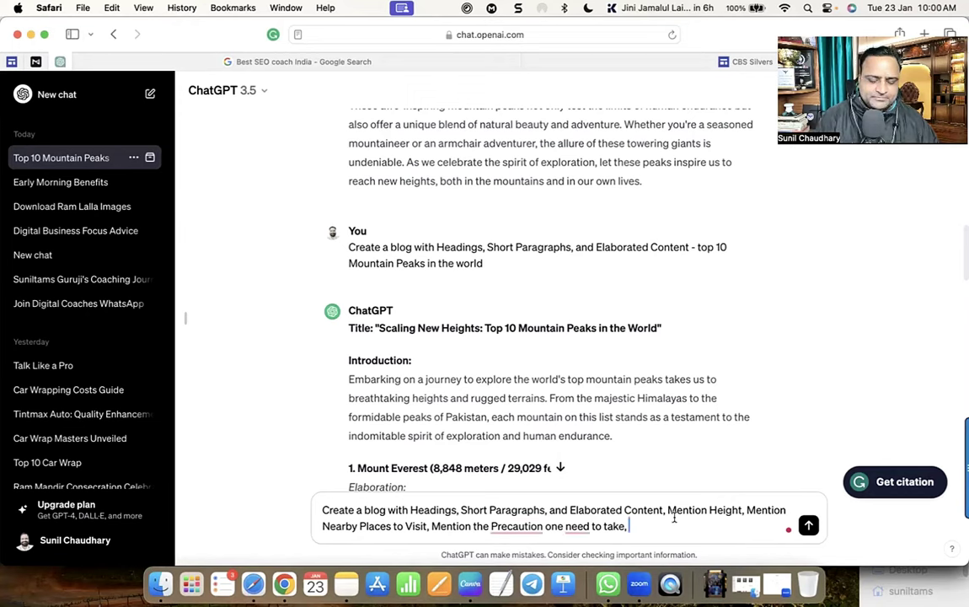
Add "Things to Remember, How to plan in advance, -" to the end of the message draft
{"action": "type", "text": "Things to Remember"}
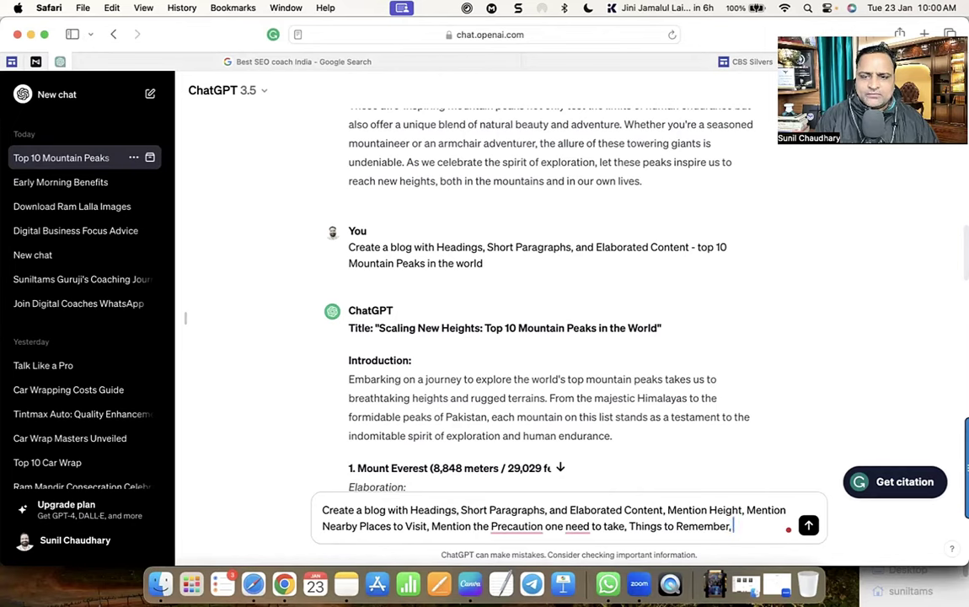
{"action": "type", "text": ", How to"}
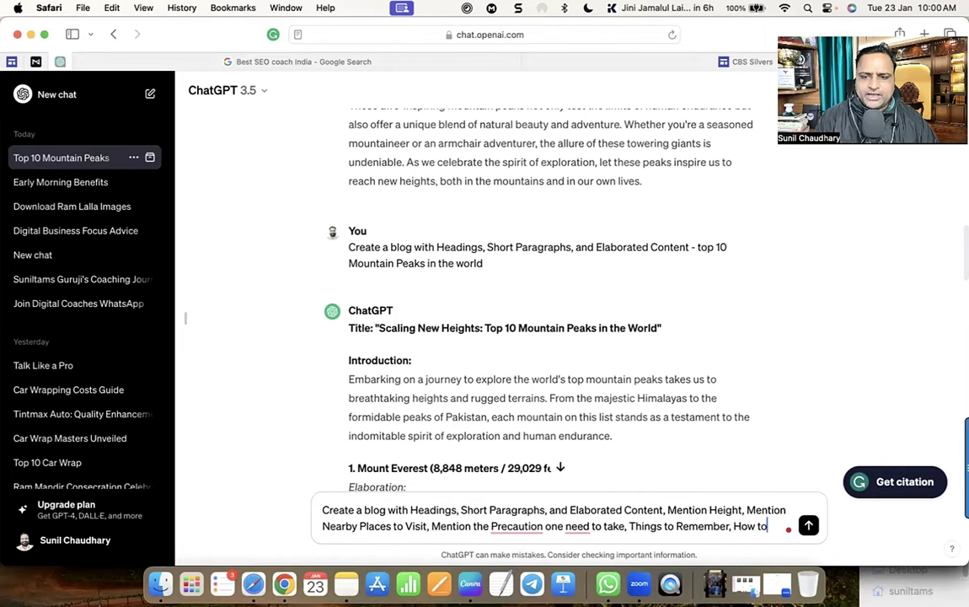
{"action": "type", "text": " plan in ad"}
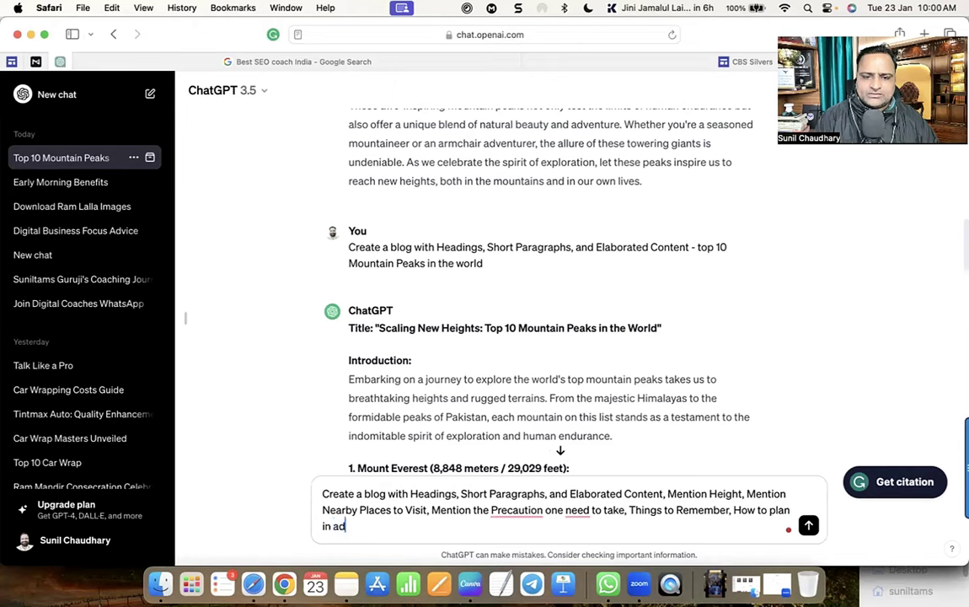
{"action": "type", "text": "vance, -"}
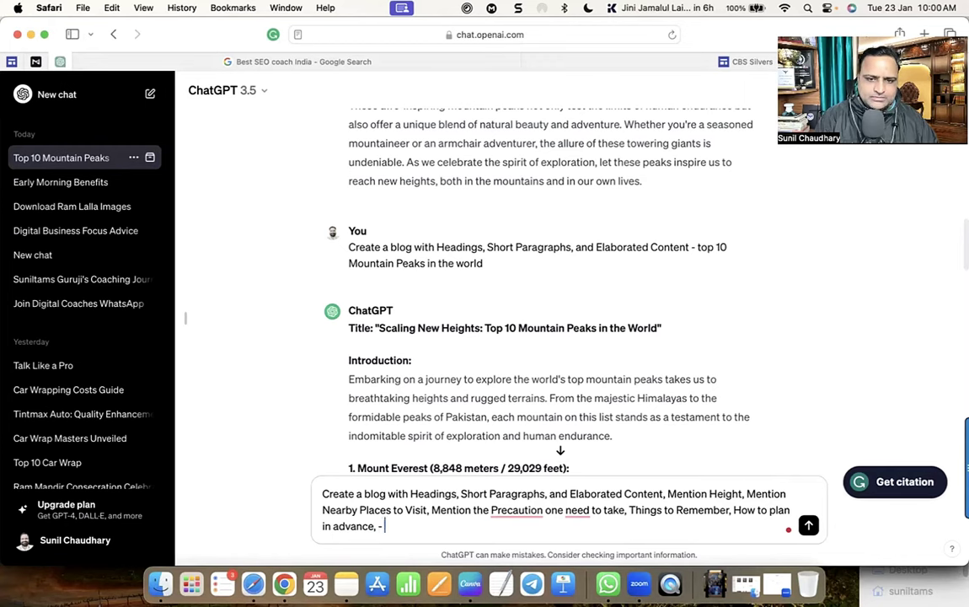
Finish the prompt with "Top 10 Mountain Peaks in the World" copied from the previous response's title, and submit it
{"action": "key", "text": "super+v"}
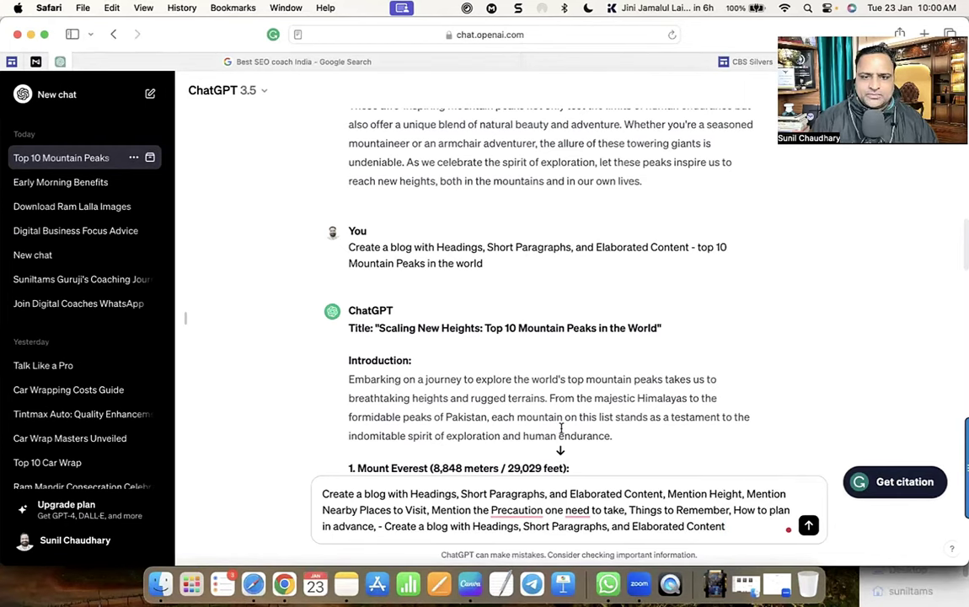
{"action": "left_click_drag", "start_coordinate": [486, 328], "coordinate": [633, 328]}
{"action": "key", "text": "super+c"}
{"action": "left_click_drag", "start_coordinate": [384, 525], "coordinate": [747, 529]}
{"action": "key", "text": "super+v"}
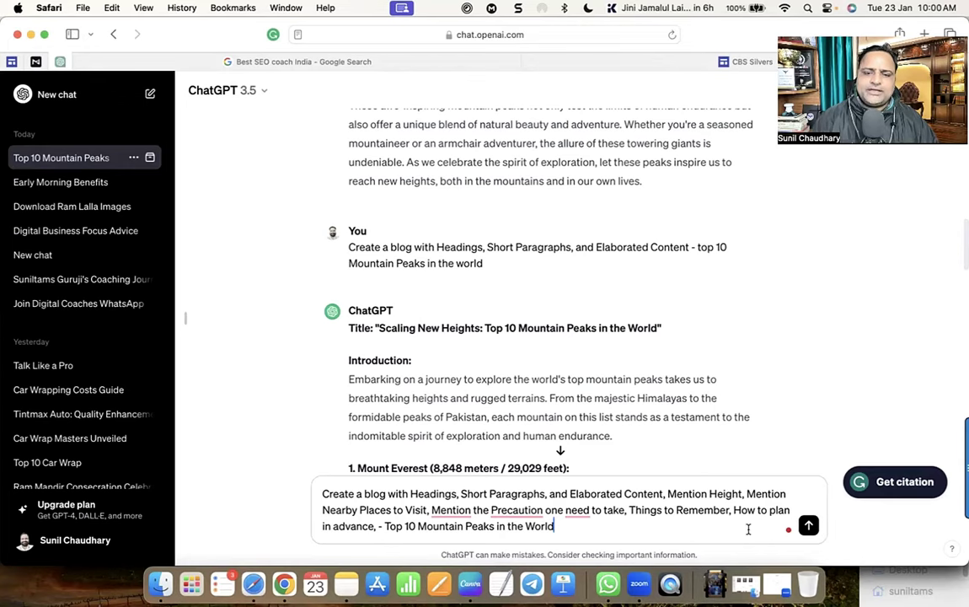
{"action": "key", "text": "Return"}
Examine the new response's elaboration, precautions, things to remember and planning sections for the peaks, down to the conclusion
{"action": "scroll", "coordinate": [666, 430], "scroll_direction": "down", "scroll_amount": 15}
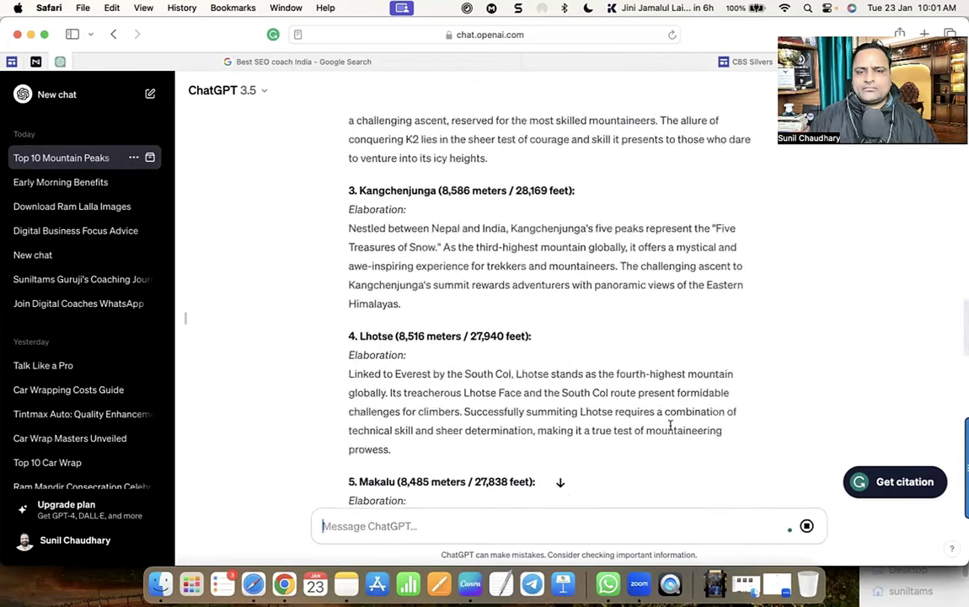
{"action": "scroll", "coordinate": [649, 442], "scroll_direction": "down", "scroll_amount": 20}
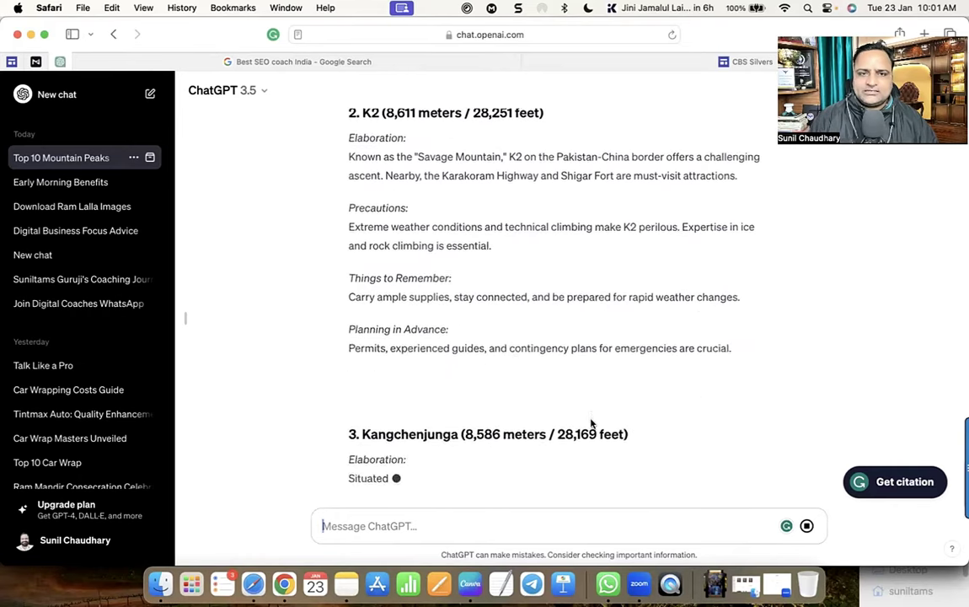
{"action": "scroll", "coordinate": [593, 423], "scroll_direction": "up", "scroll_amount": 10}
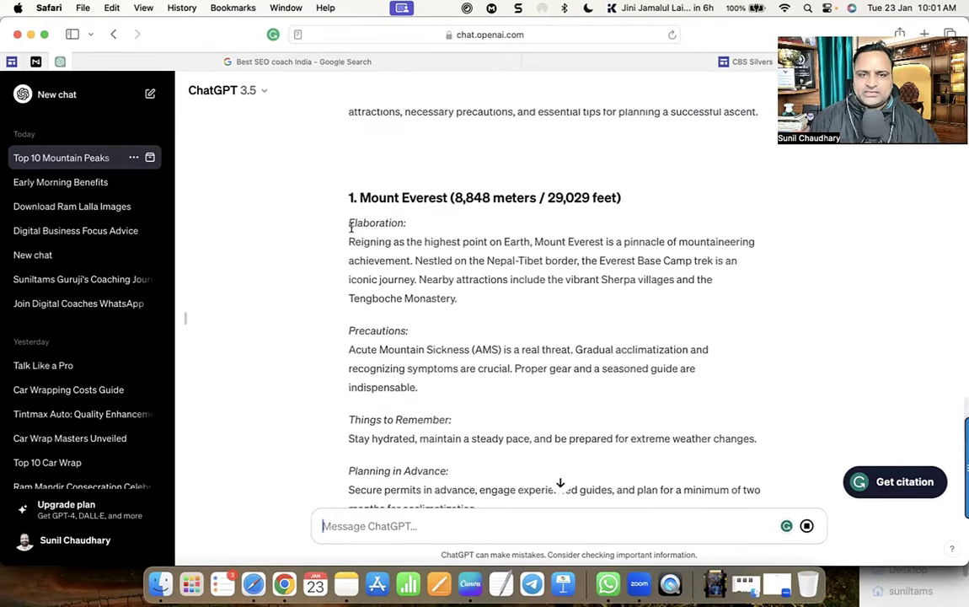
{"action": "scroll", "coordinate": [383, 319], "scroll_direction": "down", "scroll_amount": 2}
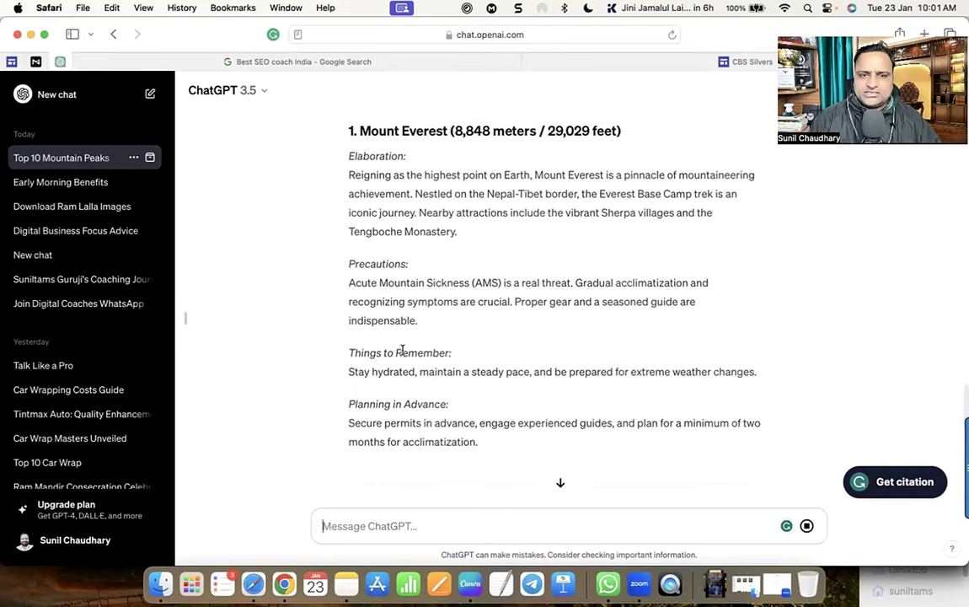
{"action": "scroll", "coordinate": [402, 349], "scroll_direction": "down", "scroll_amount": 1}
{"action": "scroll", "coordinate": [388, 358], "scroll_direction": "down", "scroll_amount": 5}
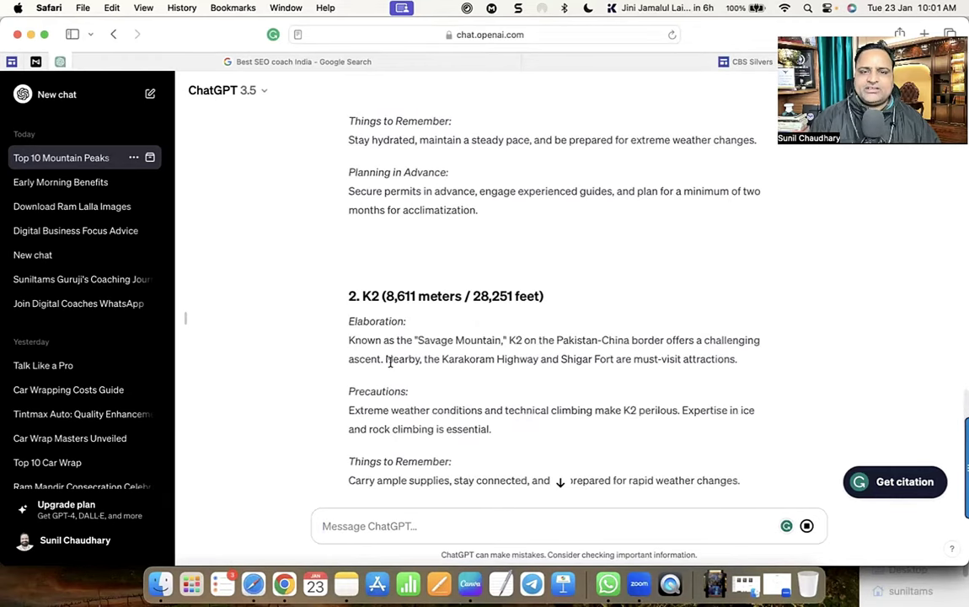
{"action": "scroll", "coordinate": [386, 317], "scroll_direction": "down", "scroll_amount": 2}
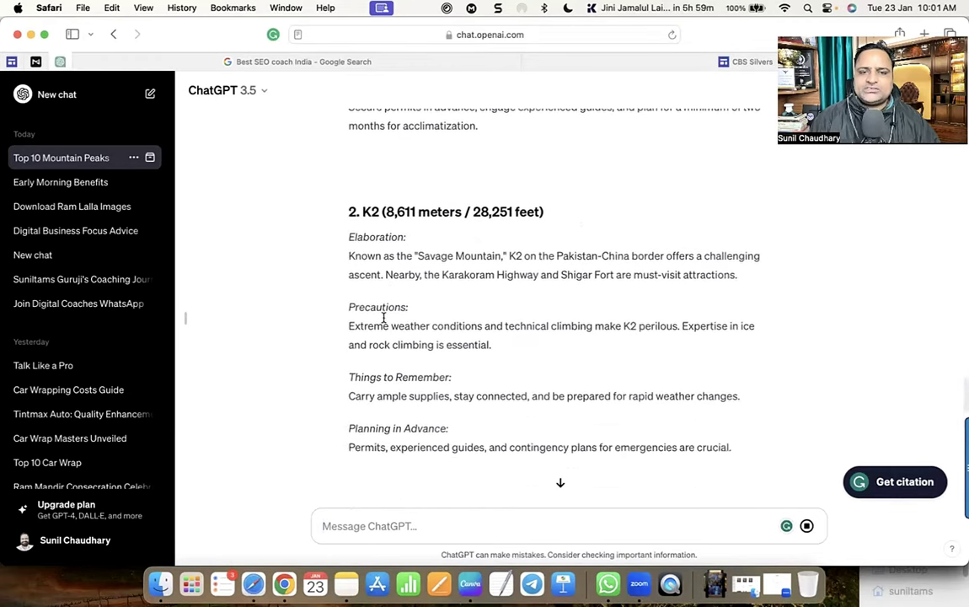
{"action": "scroll", "coordinate": [388, 325], "scroll_direction": "down", "scroll_amount": 1}
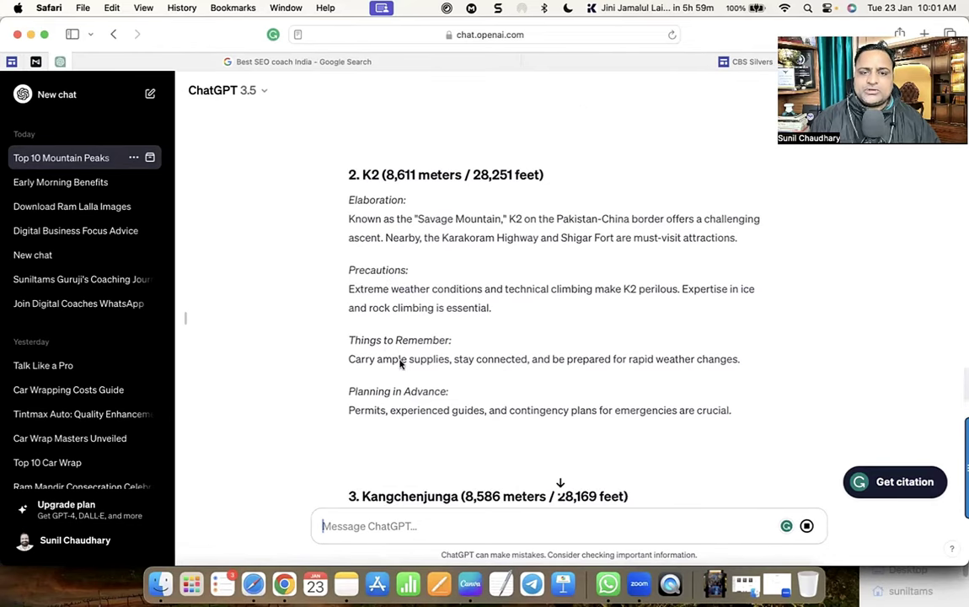
{"action": "scroll", "coordinate": [401, 363], "scroll_direction": "down", "scroll_amount": 5}
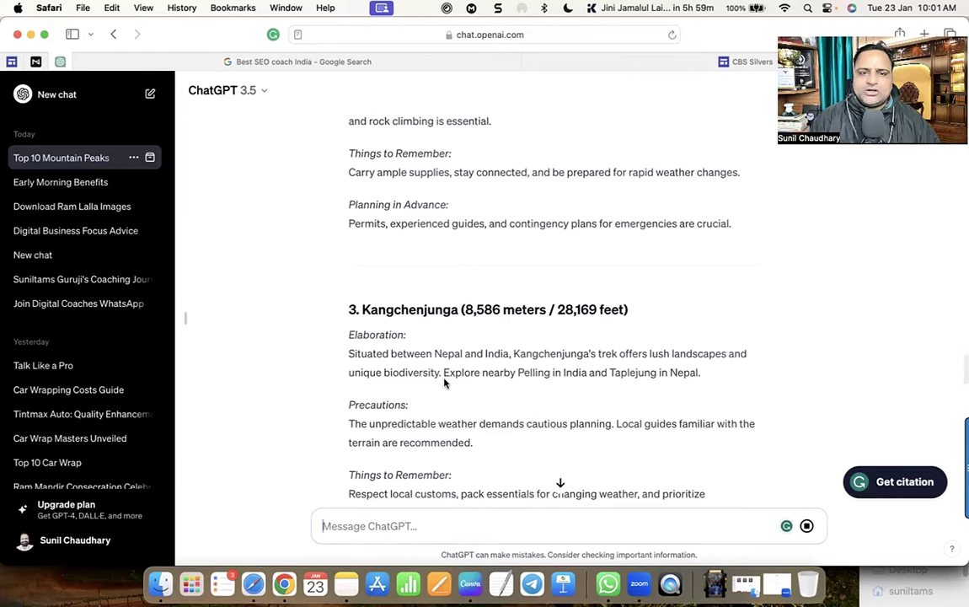
{"action": "scroll", "coordinate": [445, 383], "scroll_direction": "down", "scroll_amount": 2}
{"action": "scroll", "coordinate": [465, 385], "scroll_direction": "down", "scroll_amount": 2}
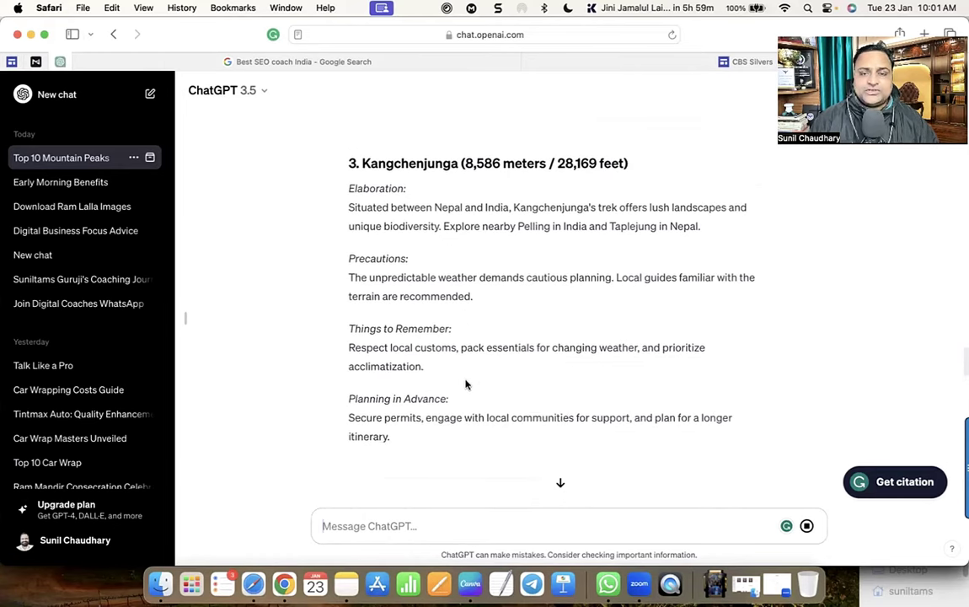
{"action": "scroll", "coordinate": [479, 361], "scroll_direction": "down", "scroll_amount": 1}
{"action": "scroll", "coordinate": [493, 406], "scroll_direction": "down", "scroll_amount": 15}
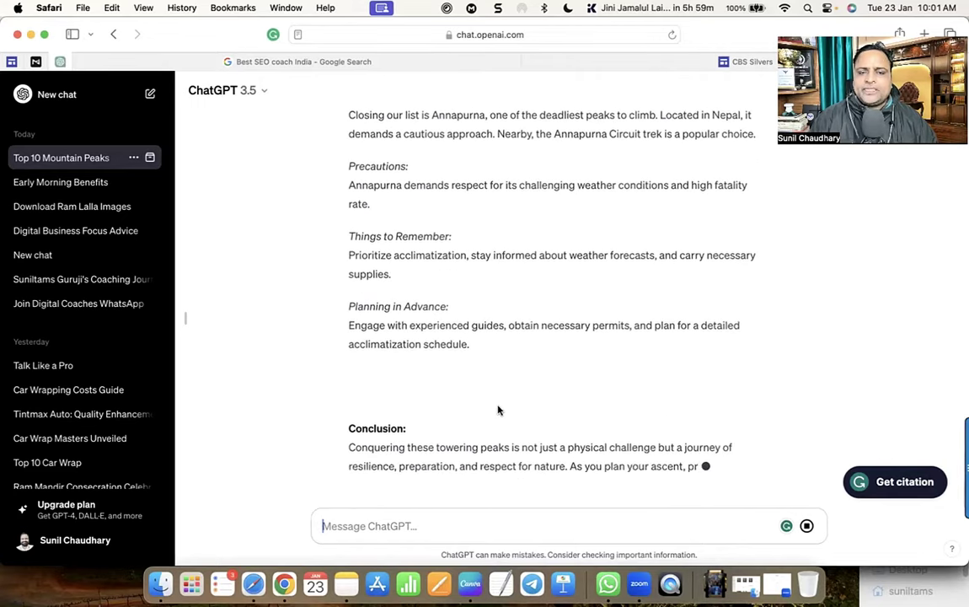
{"action": "key", "text": "super+Tab"}
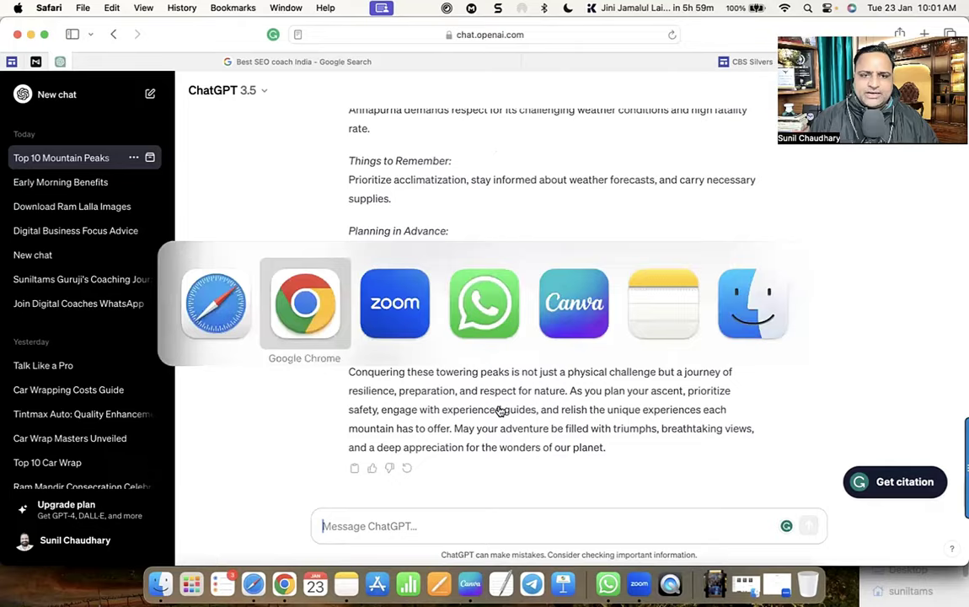
{"action": "key", "text": "super+Tab"}
Copy "Top 10 Mountain Peaks in the World" from the new response's title into the new WordPress post's title in Chrome
{"action": "scroll", "coordinate": [533, 367], "scroll_direction": "up", "scroll_amount": 20}
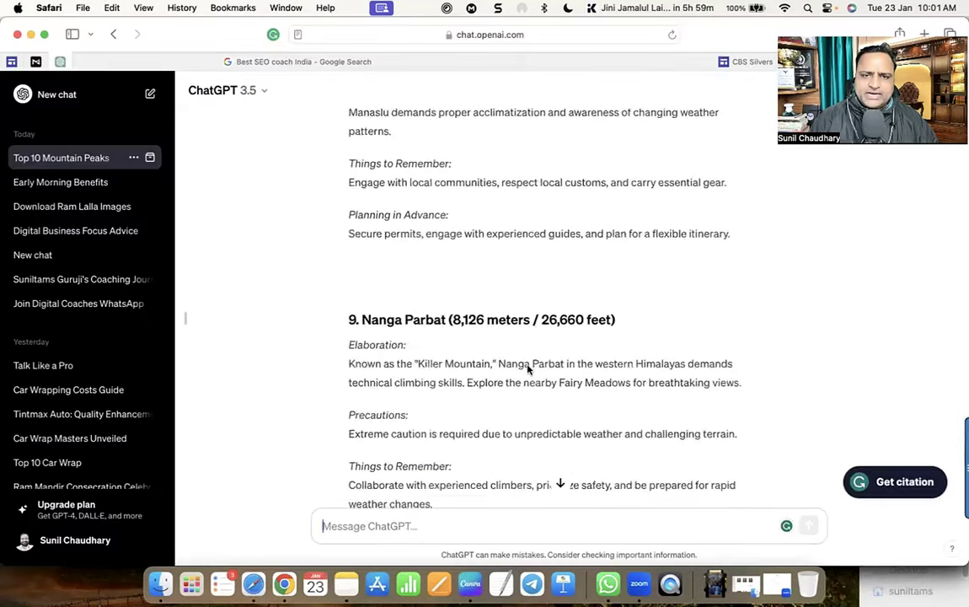
{"action": "scroll", "coordinate": [537, 369], "scroll_direction": "up", "scroll_amount": 15}
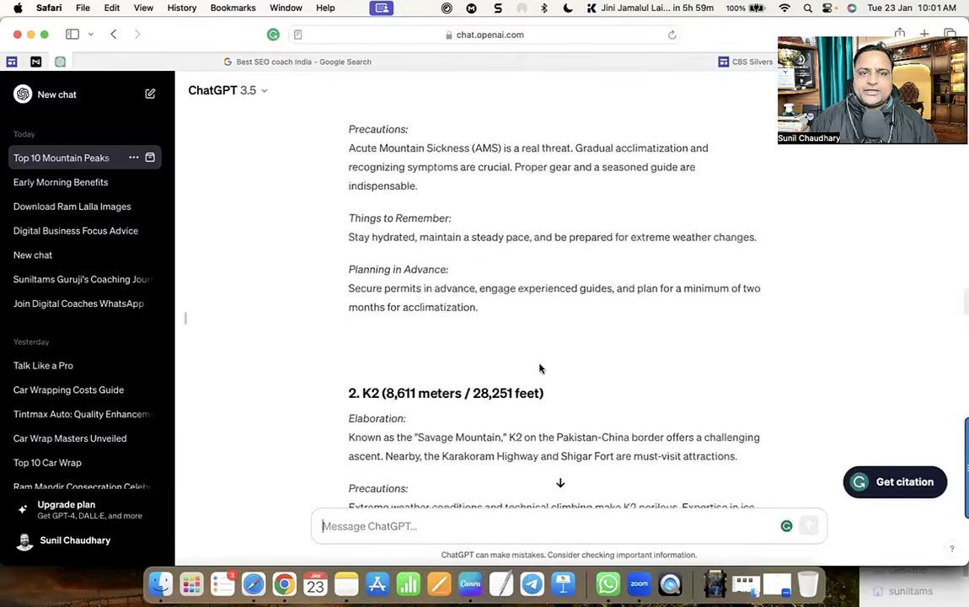
{"action": "scroll", "coordinate": [546, 366], "scroll_direction": "up", "scroll_amount": 3}
{"action": "scroll", "coordinate": [534, 357], "scroll_direction": "down", "scroll_amount": 4}
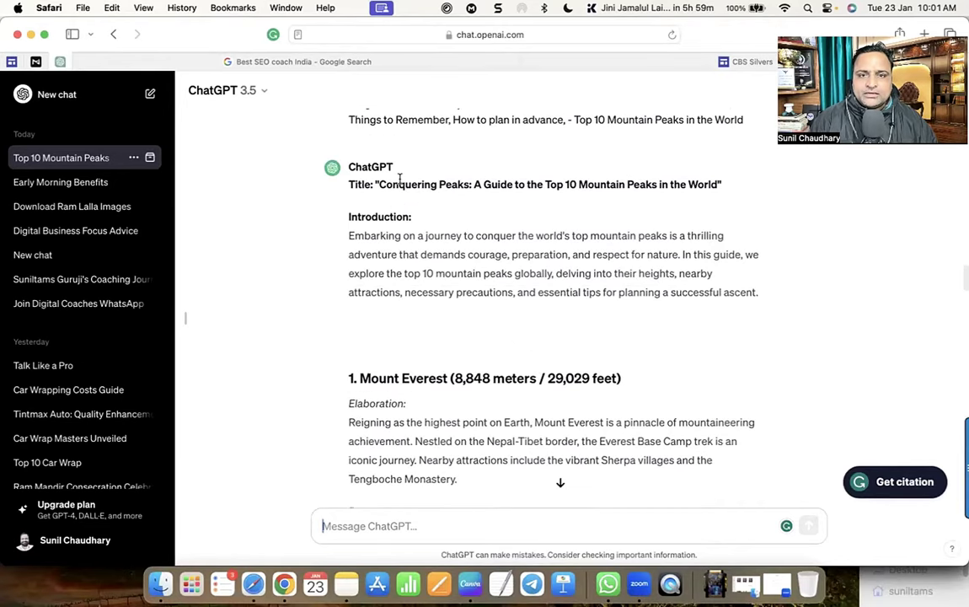
{"action": "left_click_drag", "start_coordinate": [546, 184], "coordinate": [699, 182]}
{"action": "key", "text": "super+c"}
{"action": "key", "text": "super+Tab"}
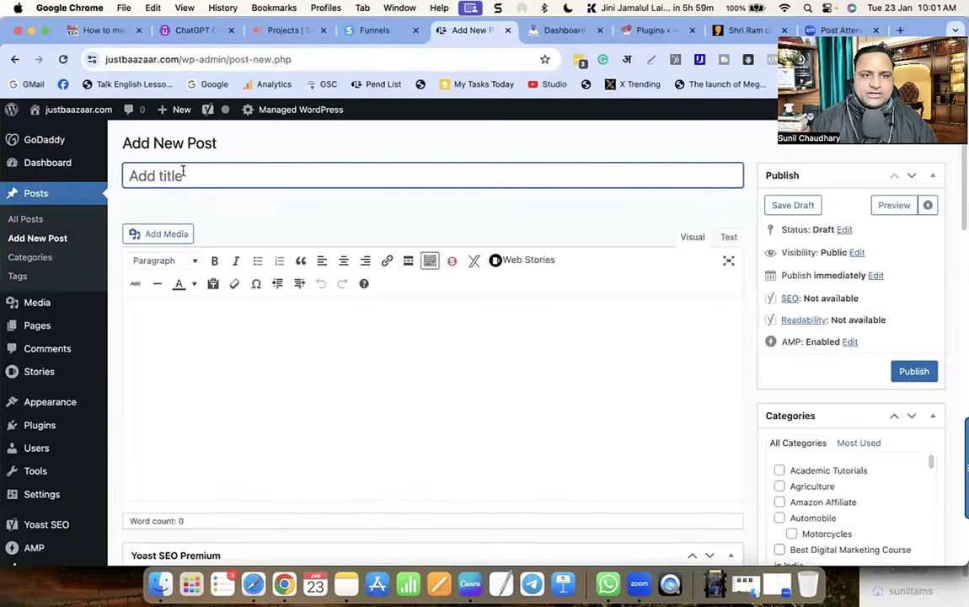
{"action": "key", "text": "super+v"}
Start the post body with the copied phrase "Top 10 Mountain Peaks in the World" followed by a colon
{"action": "left_click", "coordinate": [130, 321]}
{"action": "key", "text": "super+v"}
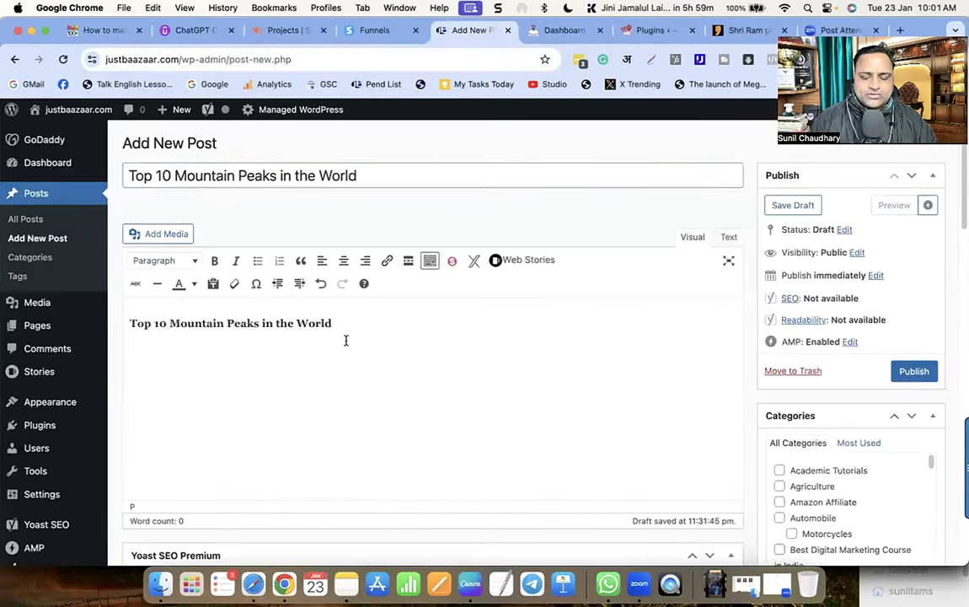
{"action": "type", "text": ":"}
Copy the introduction paragraph from the ChatGPT response in Safari into the WordPress post body after the colon
{"action": "key", "text": "super+Tab"}
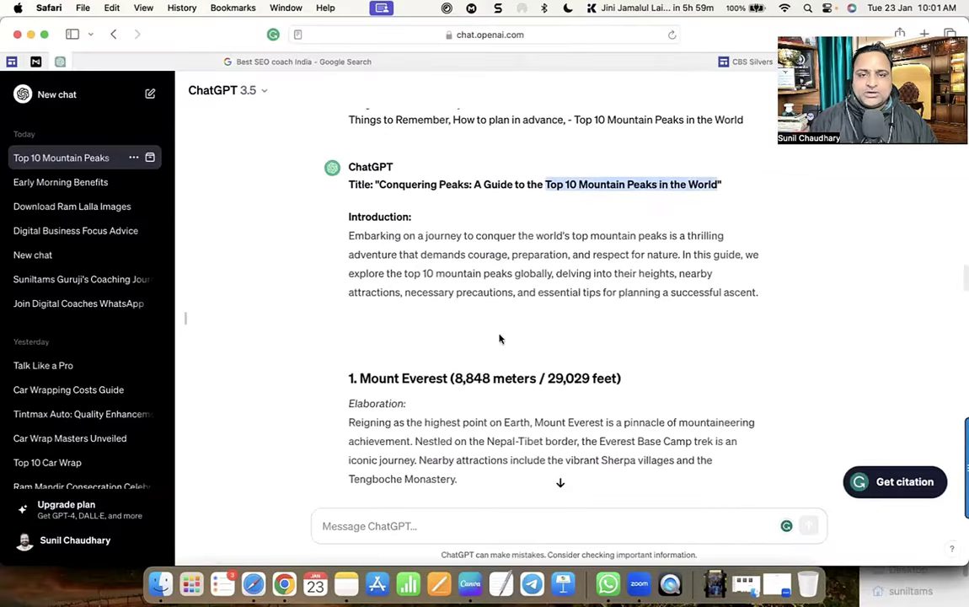
{"action": "left_click_drag", "start_coordinate": [349, 236], "coordinate": [755, 288]}
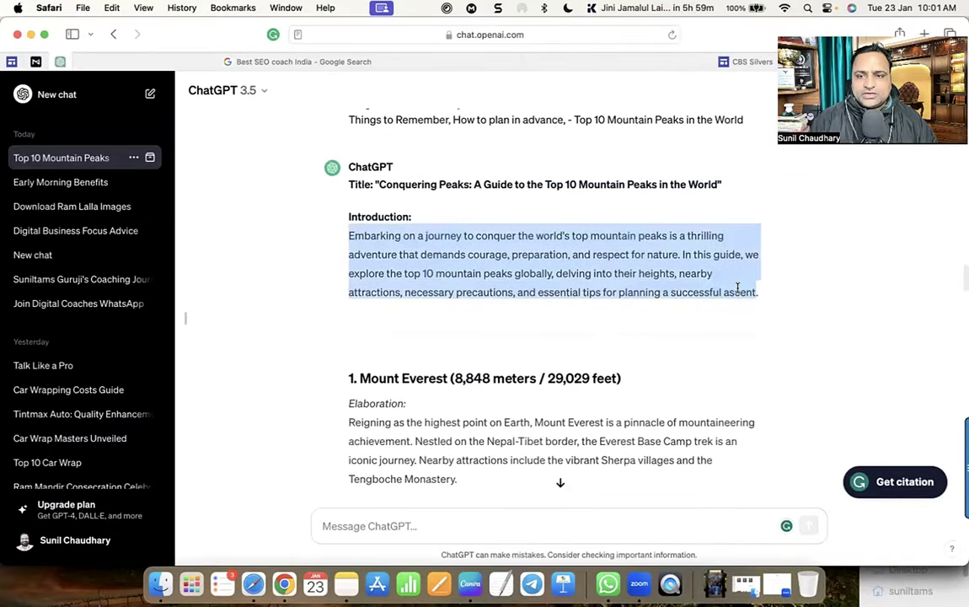
{"action": "key", "text": "super+c"}
{"action": "key", "text": "super+Tab"}
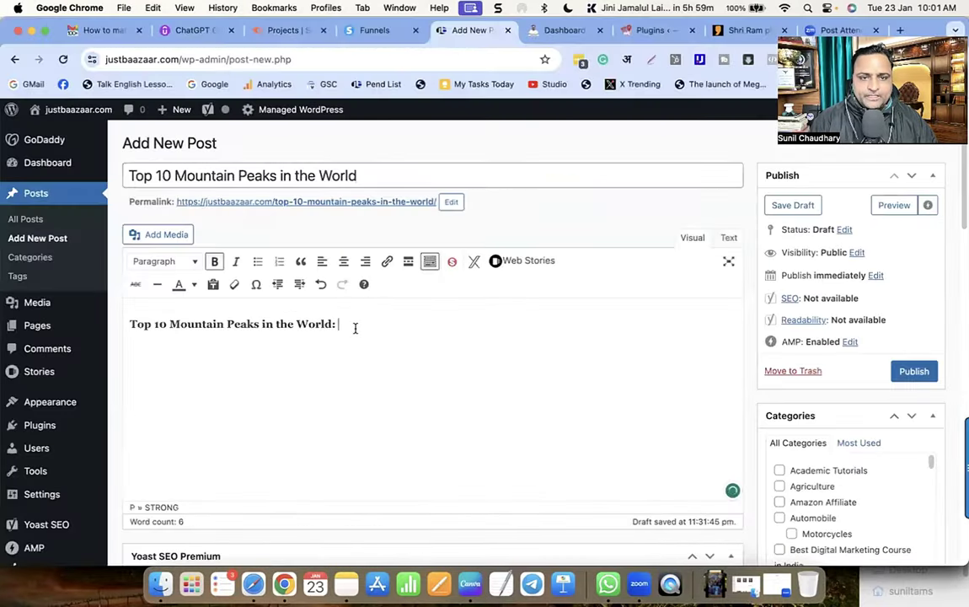
{"action": "key", "text": "super+v"}
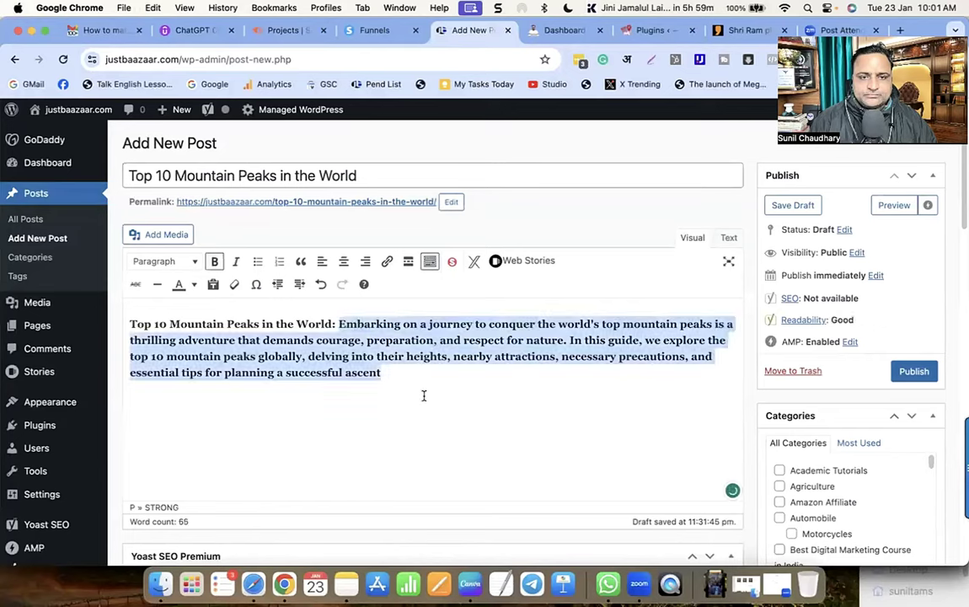
Remove the bold formatting from the pasted introduction and end it with a period
{"action": "left_click", "coordinate": [214, 261]}
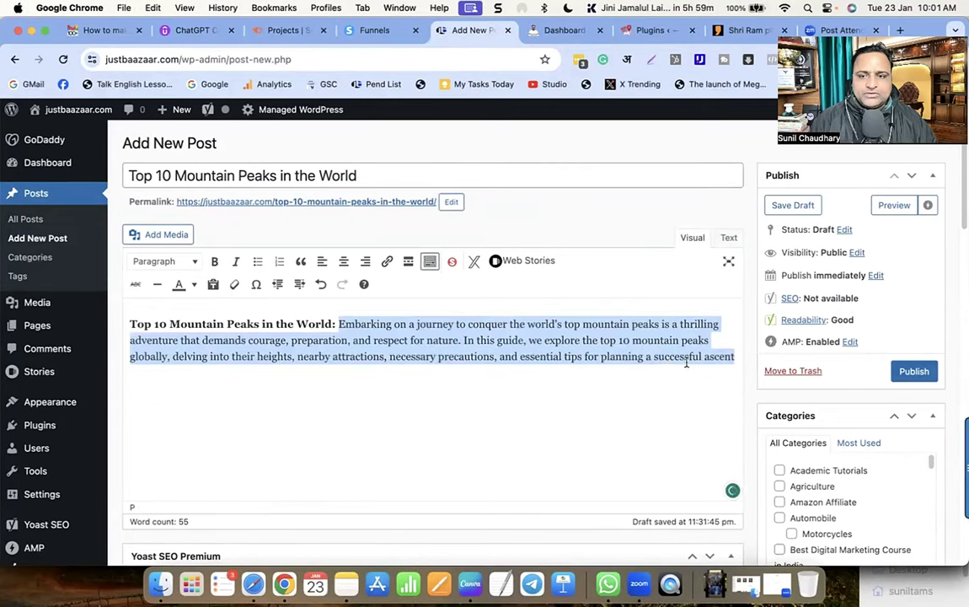
{"action": "left_click", "coordinate": [744, 357]}
{"action": "type", "text": "."}
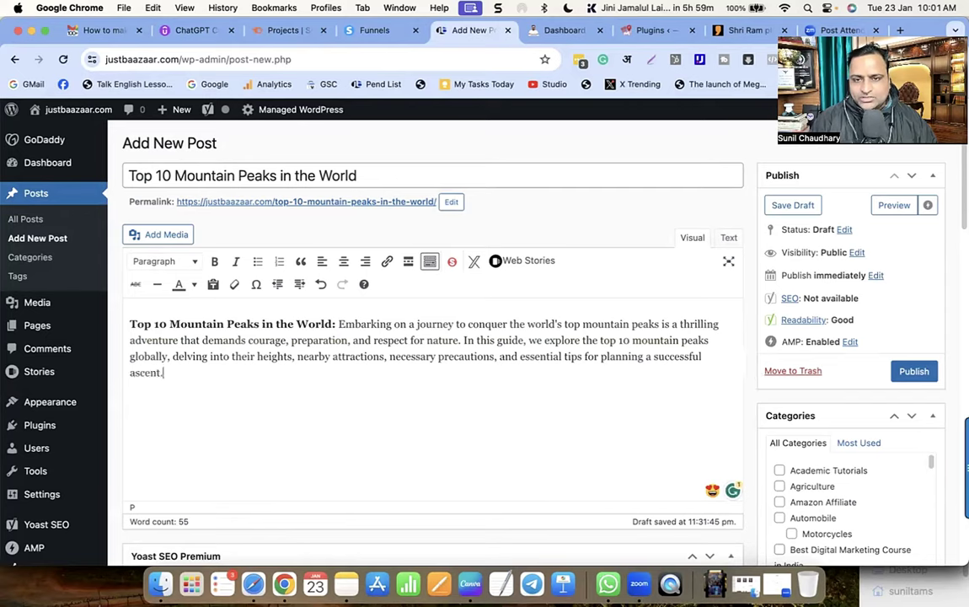
Copy all ten peak sections, from Mount Everest through Annapurna, from the ChatGPT response in Safari into the WordPress post after the introduction
{"action": "key", "text": "super+Tab"}
{"action": "scroll", "coordinate": [489, 325], "scroll_direction": "down", "scroll_amount": 3}
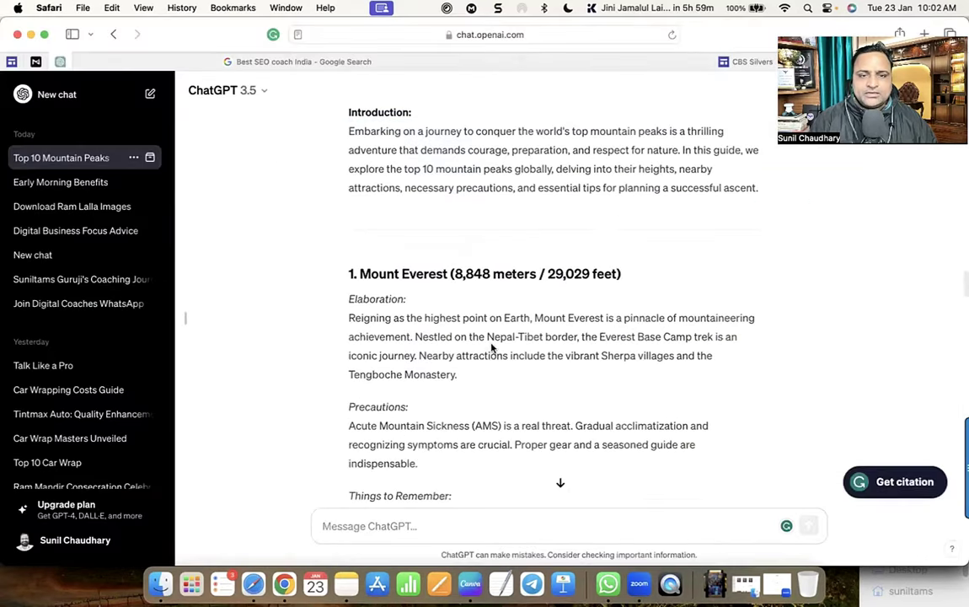
{"action": "left_click_drag", "start_coordinate": [349, 271], "coordinate": [466, 270]}
{"action": "scroll", "coordinate": [457, 342], "scroll_direction": "down", "scroll_amount": 15}
{"action": "scroll", "coordinate": [465, 342], "scroll_direction": "down", "scroll_amount": 10}
{"action": "key", "text": "super+c"}
{"action": "key", "text": "super+Tab"}
{"action": "key", "text": "super+v"}
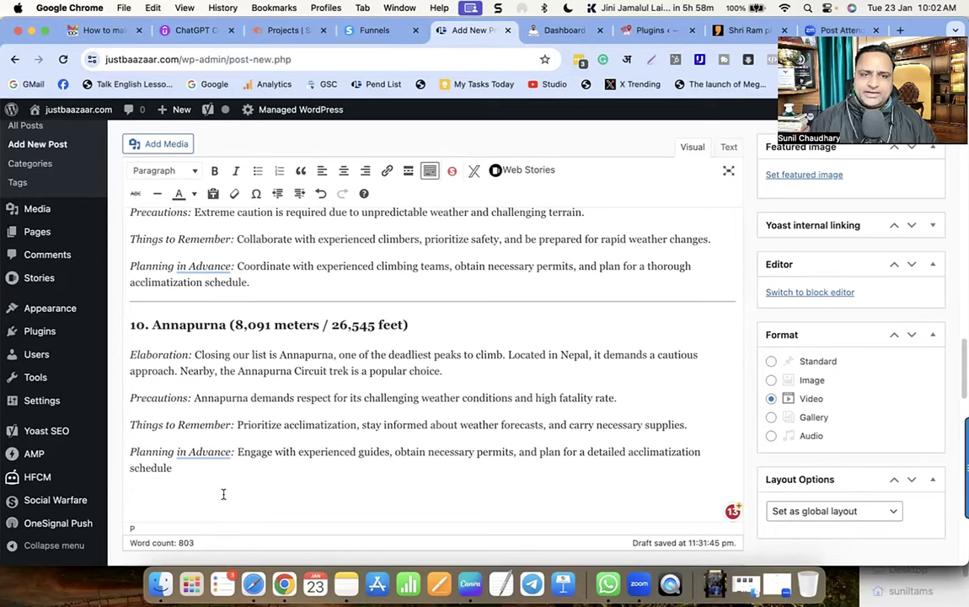
Copy the Mount Everest section, heading through planning advice, from the post body and switch back to ChatGPT in Safari
{"action": "scroll", "coordinate": [223, 493], "scroll_direction": "up", "scroll_amount": 15}
{"action": "scroll", "coordinate": [267, 470], "scroll_direction": "up", "scroll_amount": 15}
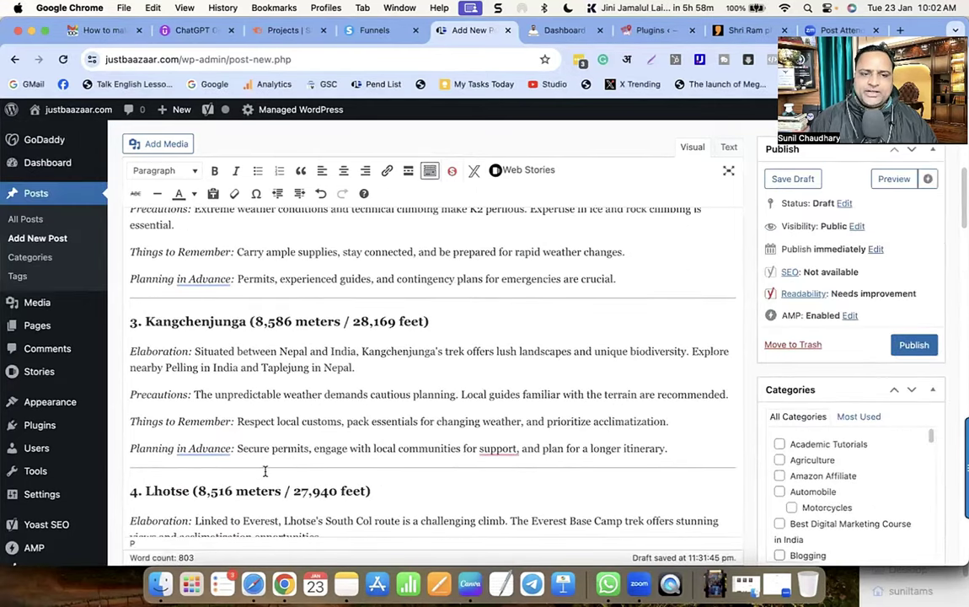
{"action": "scroll", "coordinate": [274, 467], "scroll_direction": "down", "scroll_amount": 3}
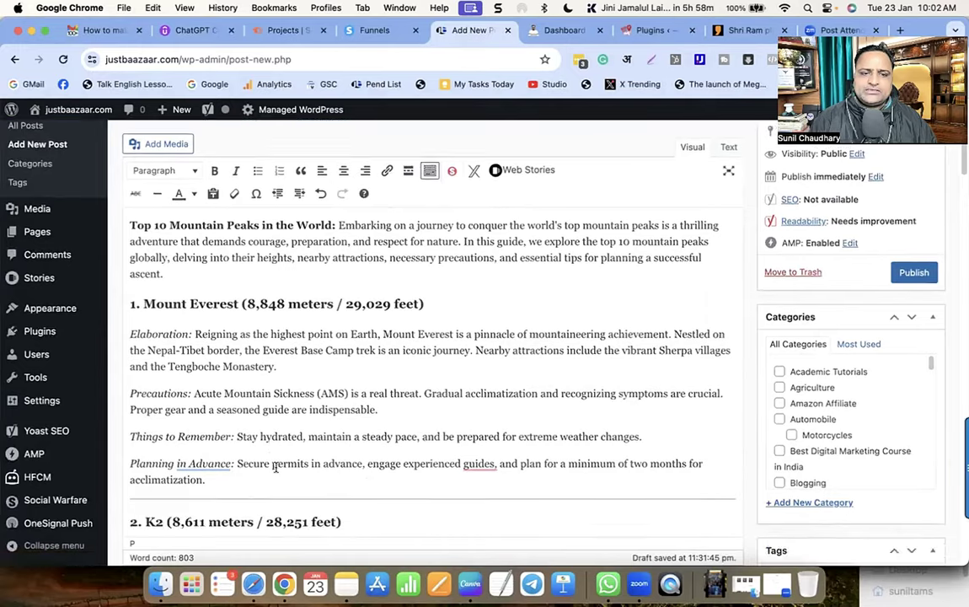
{"action": "left_click_drag", "start_coordinate": [223, 422], "coordinate": [145, 240]}
{"action": "key", "text": "super+Tab"}
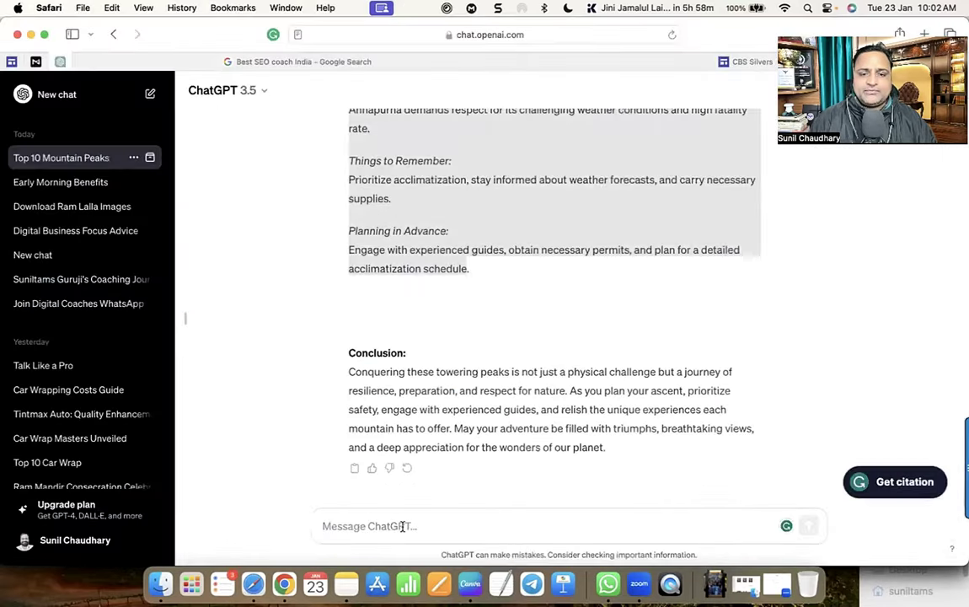
Start a new prompt with "Create a blog, Detailed, Expansive Content, Places Nearby, how to plan the Visit, Things to Remember, List of Precautions,"
{"action": "type", "text": "C"}
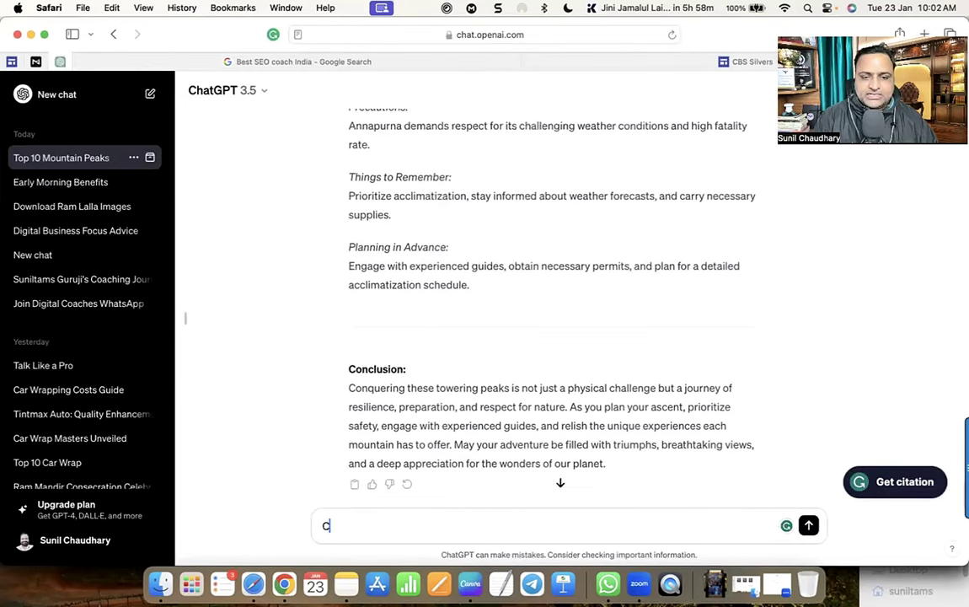
{"action": "type", "text": "reate a b"}
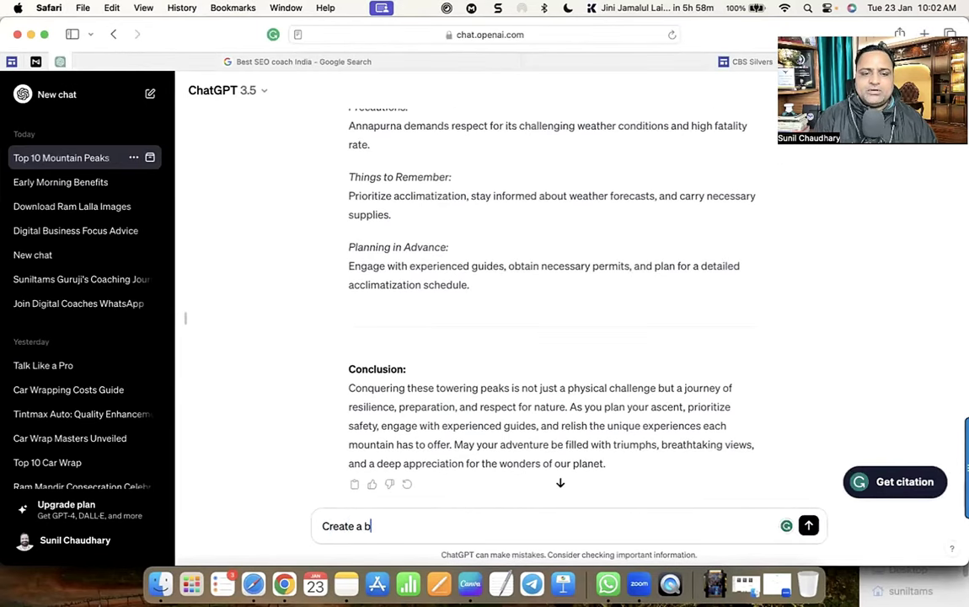
{"action": "type", "text": "log, D"}
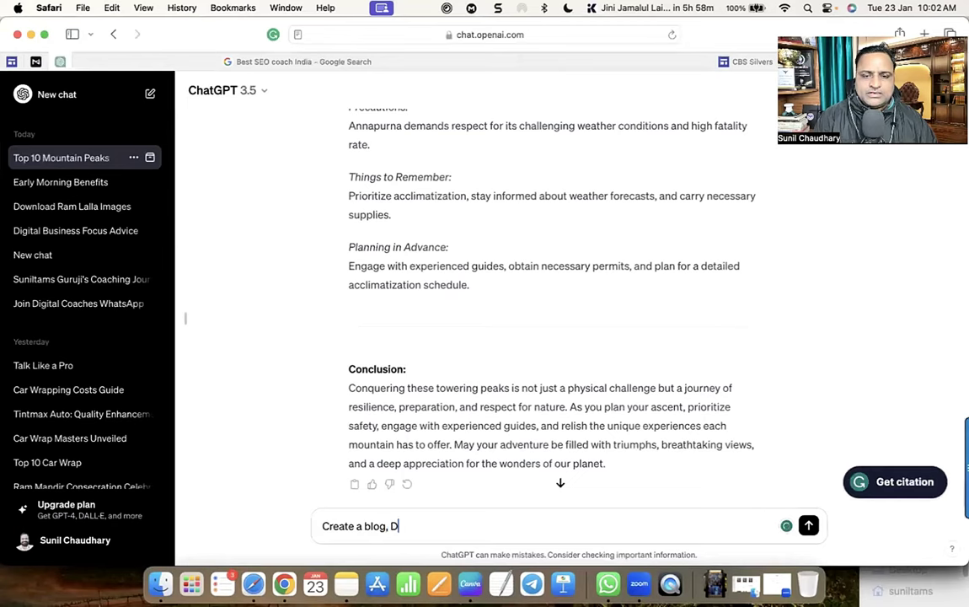
{"action": "type", "text": "etailed, Ex"}
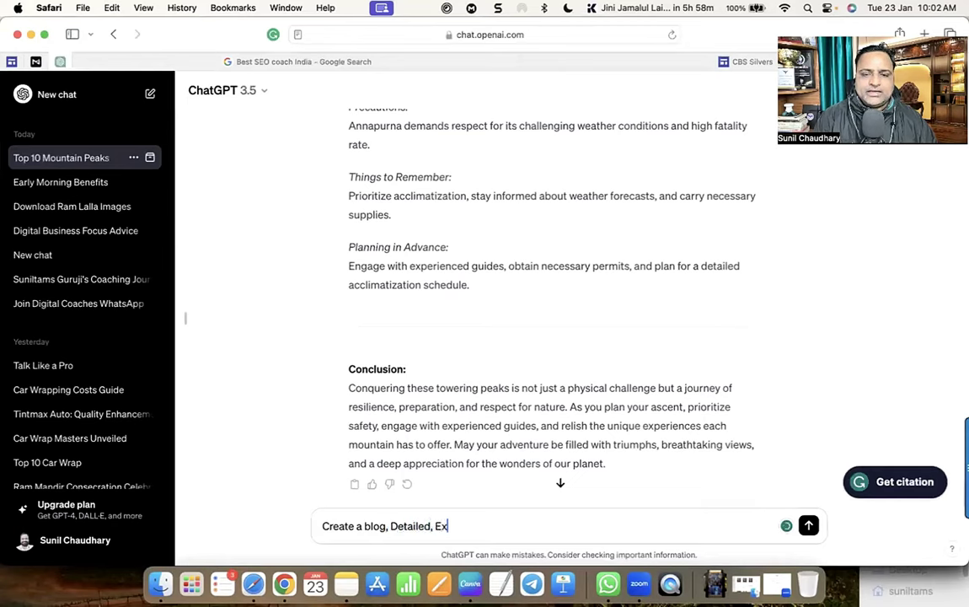
{"action": "type", "text": "pansive Content, Places Near"}
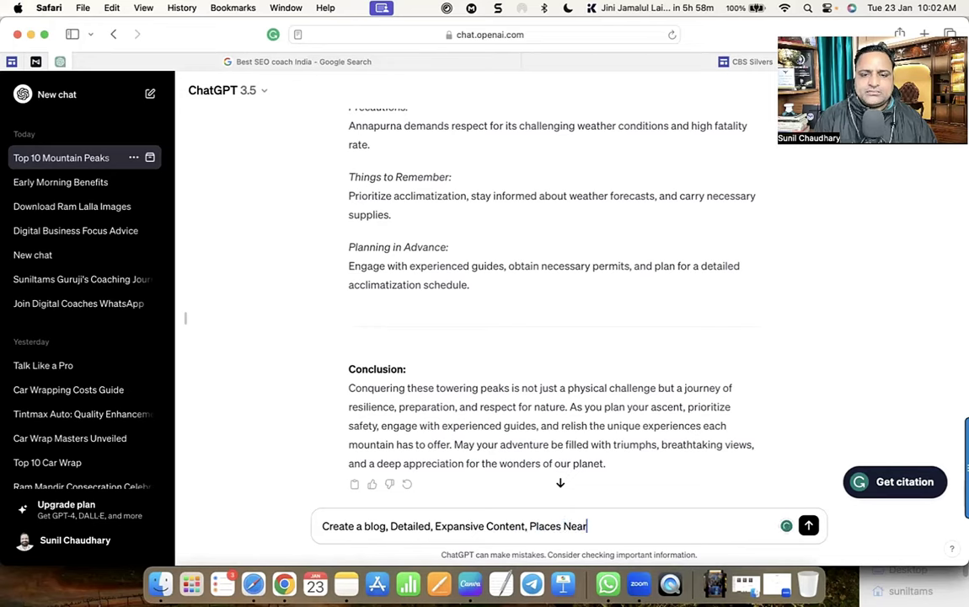
{"action": "type", "text": "by, how to plan the Vi"}
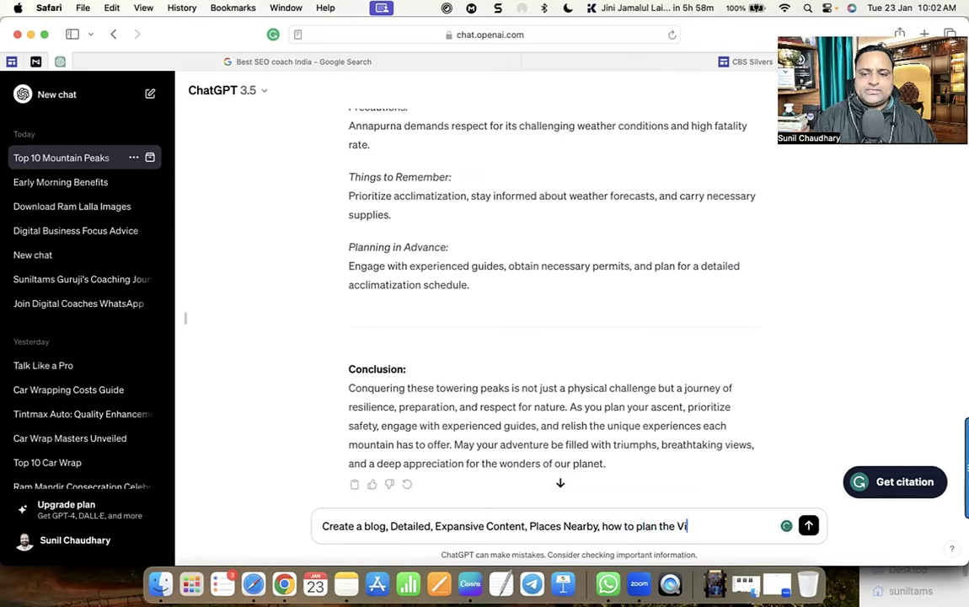
{"action": "type", "text": "sit, Things"}
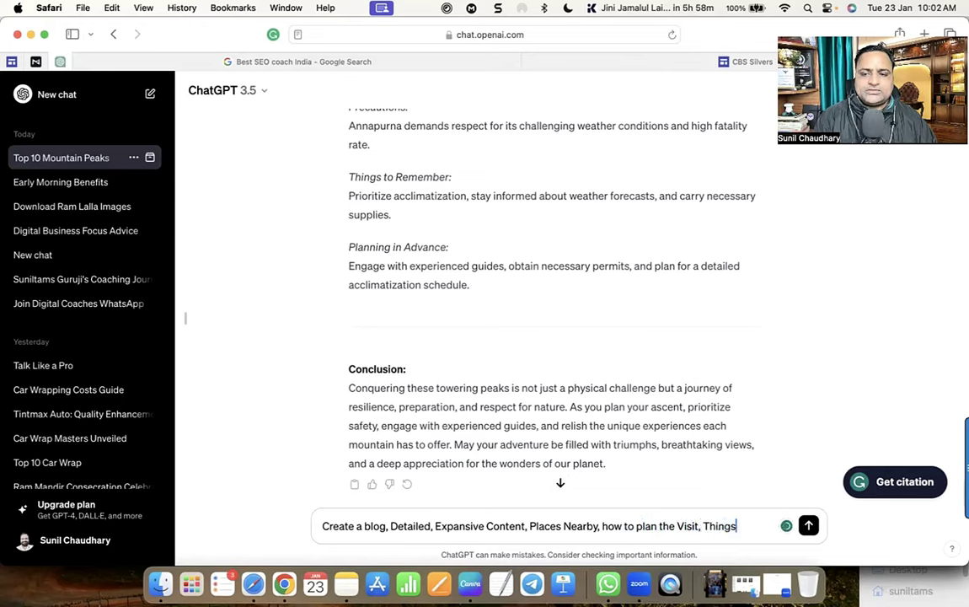
{"action": "type", "text": " to Remember, List of P"}
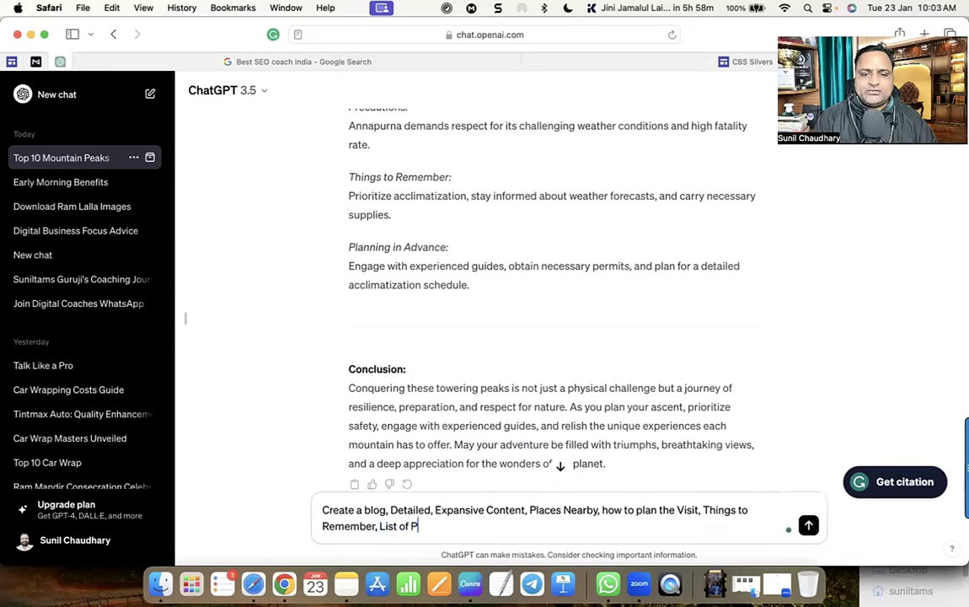
{"action": "type", "text": "recautions, "}
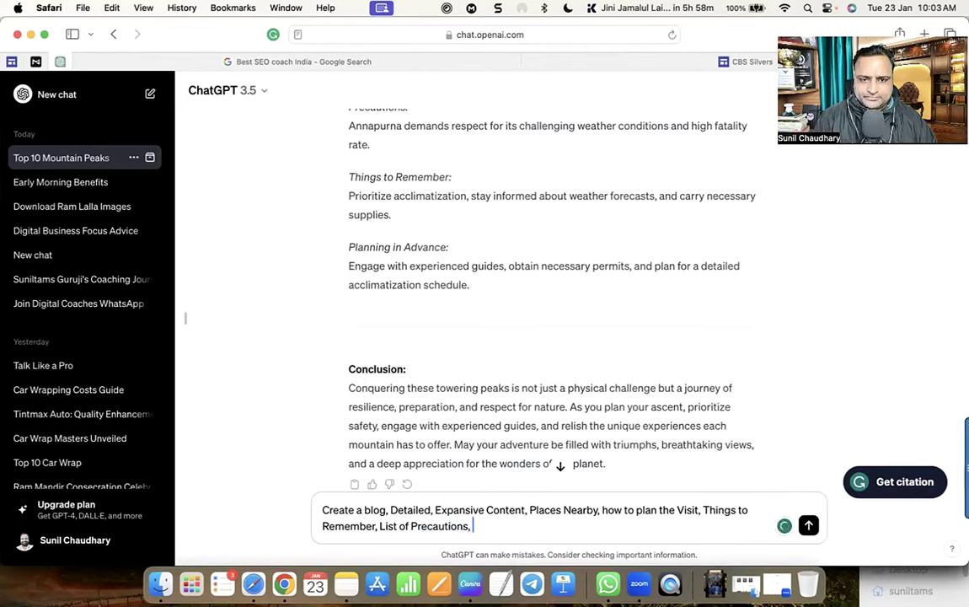
Complete the prompt with "Height, anything else useful for Traveler, GK Facts, -" followed by the copied Mount Everest section, and send it
{"action": "type", "text": "Height,"}
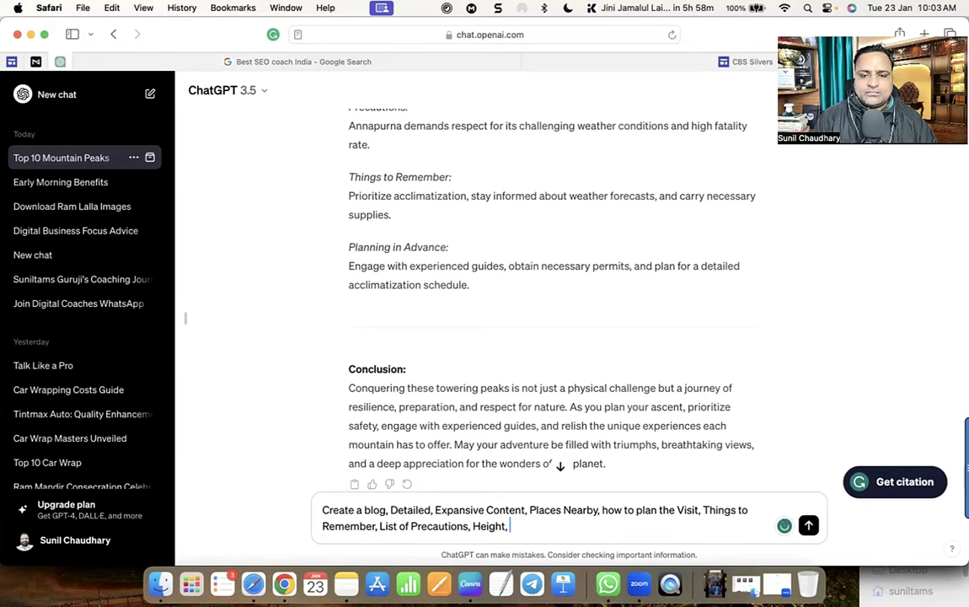
{"action": "type", "text": " anything"}
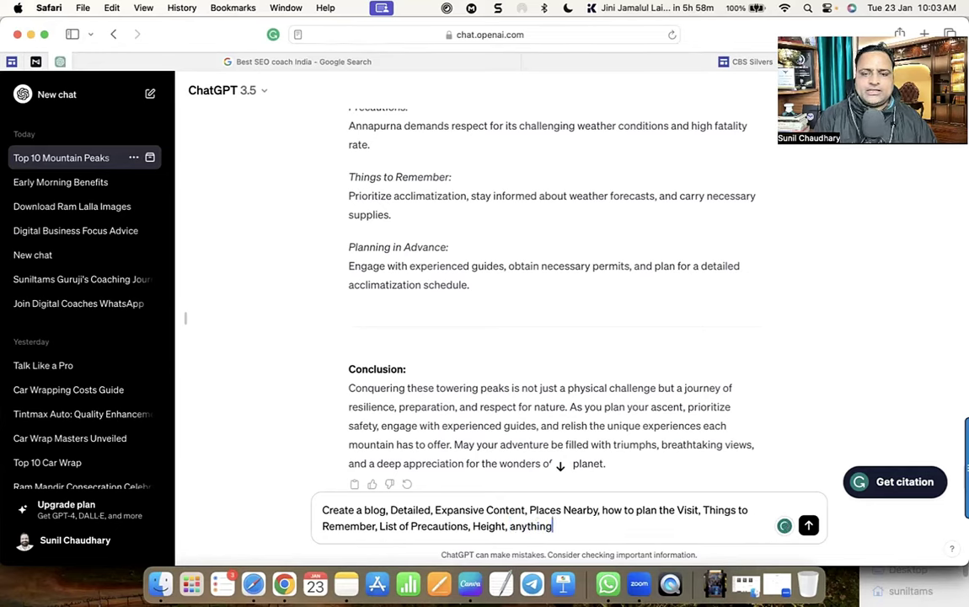
{"action": "type", "text": " else us"}
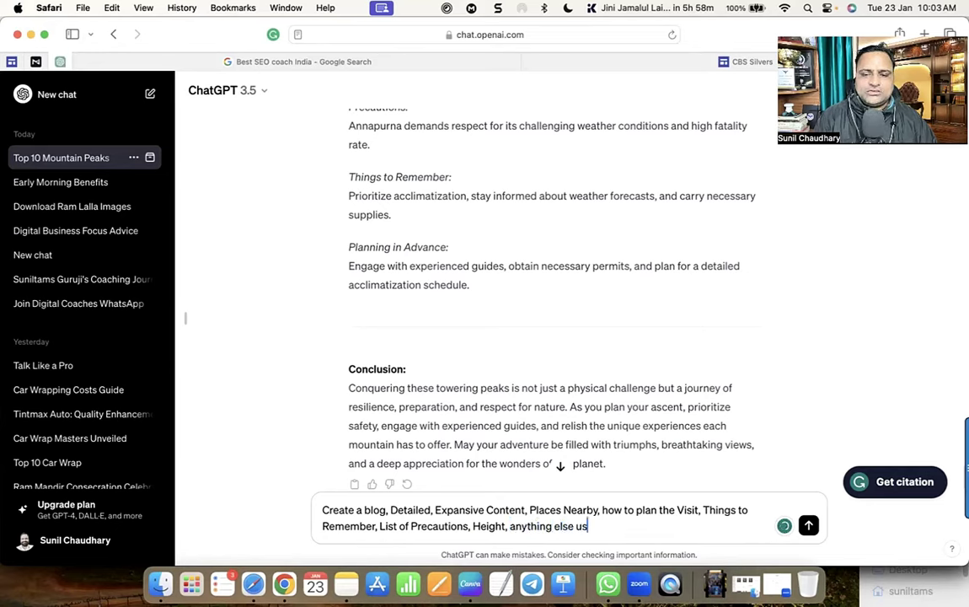
{"action": "type", "text": "eful for Tra"}
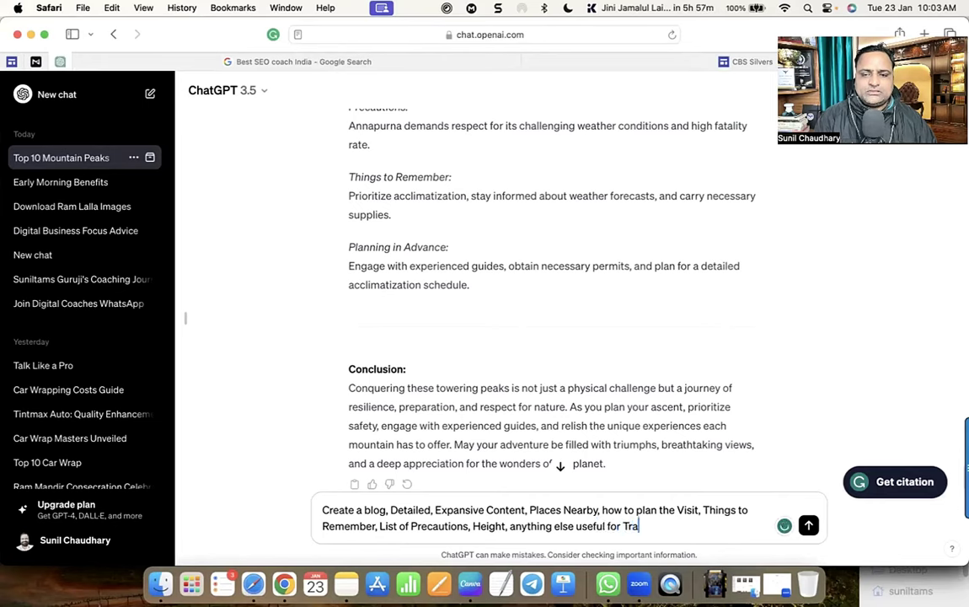
{"action": "type", "text": "veler, G"}
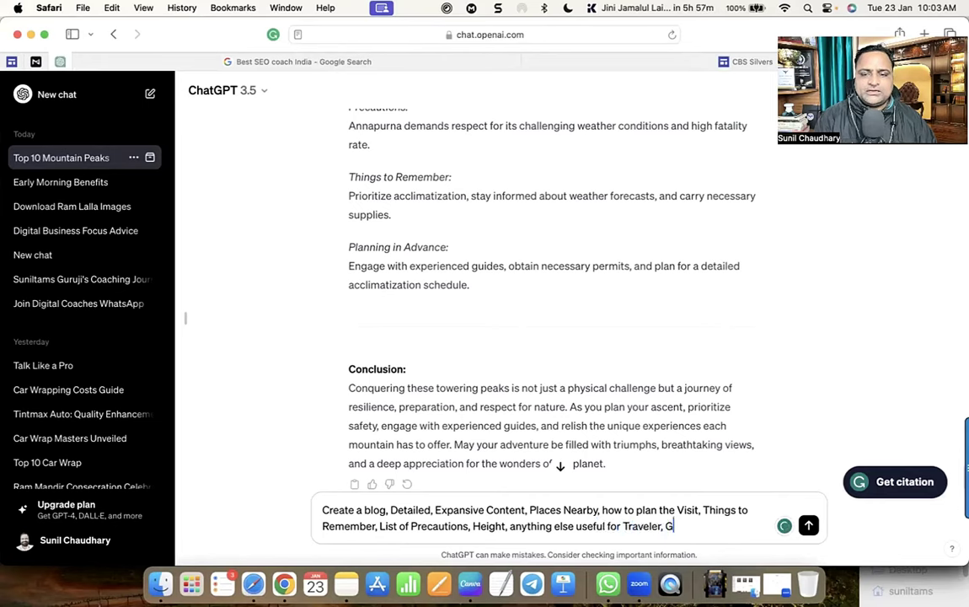
{"action": "type", "text": "K Facts, -"}
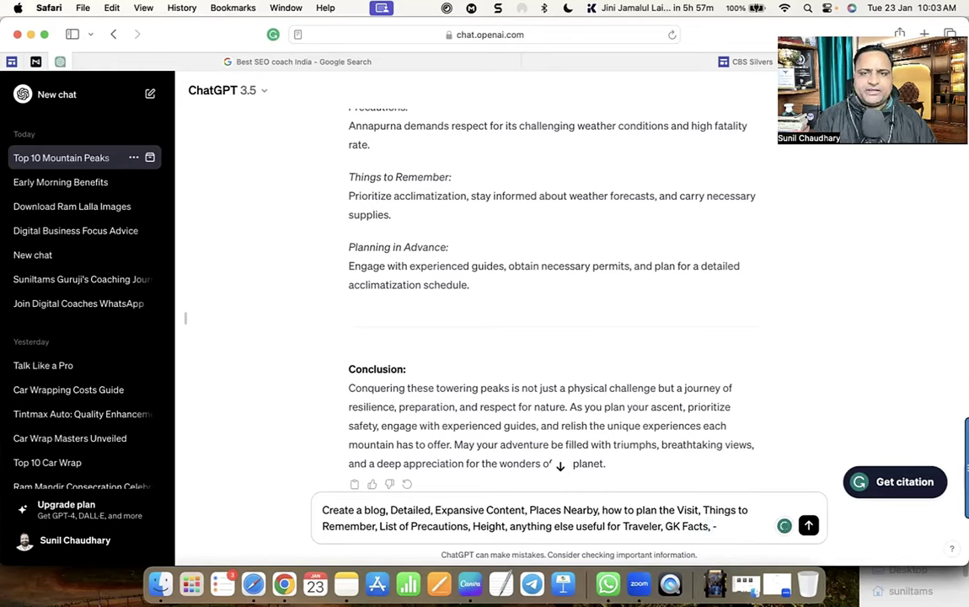
{"action": "key", "text": "super+v"}
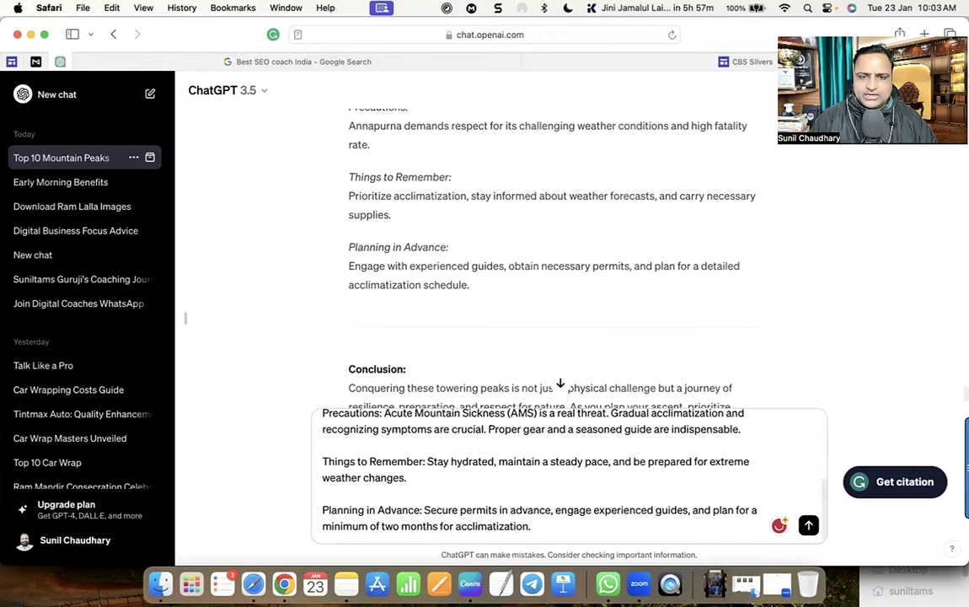
{"action": "key", "text": "Return"}
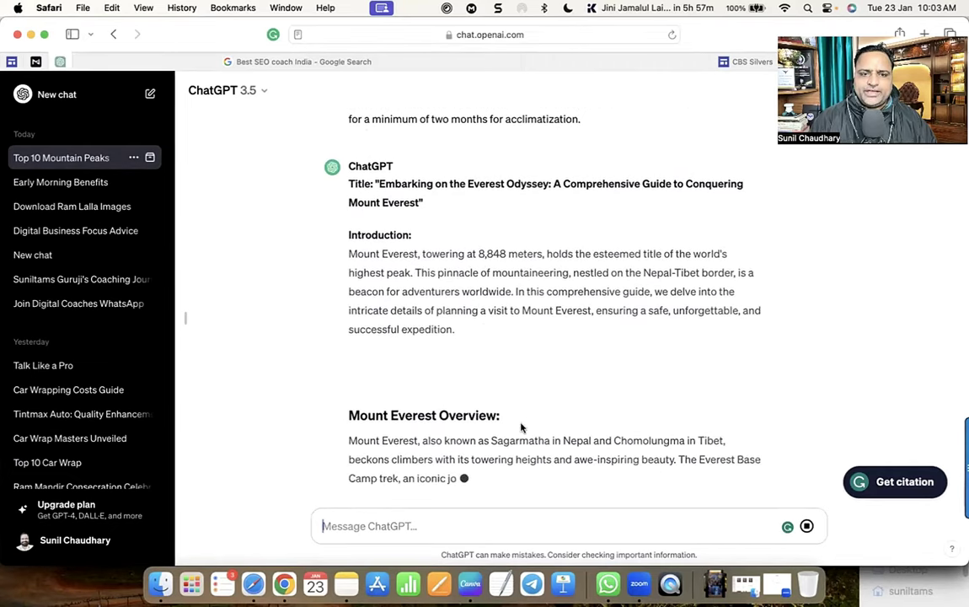
Add an empty paragraph after the Annapurna section at the end of the WordPress post body in Chrome
{"action": "key", "text": "super+Tab"}
{"action": "scroll", "coordinate": [321, 411], "scroll_direction": "down", "scroll_amount": 15}
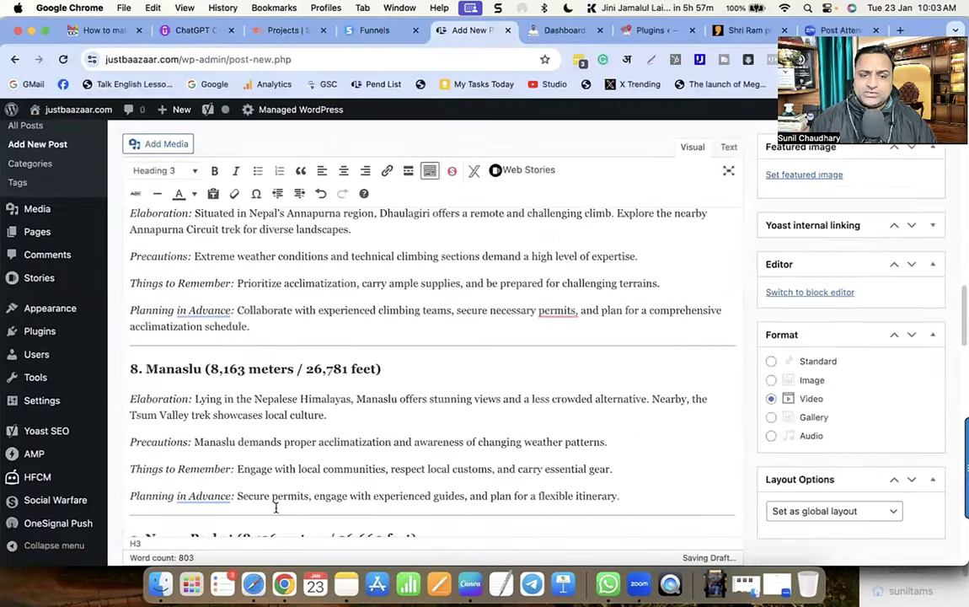
{"action": "scroll", "coordinate": [300, 518], "scroll_direction": "up", "scroll_amount": 3}
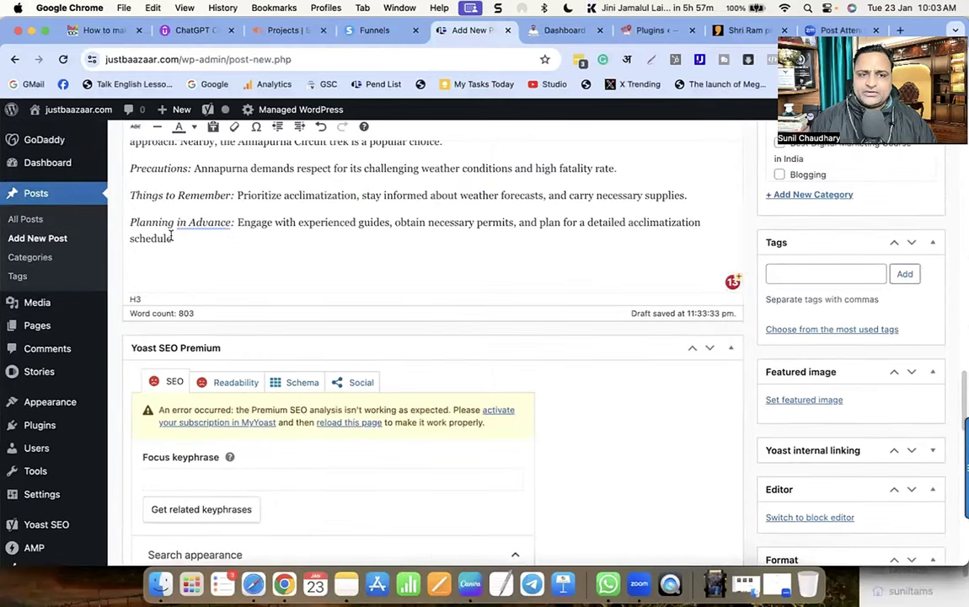
{"action": "key", "text": "Return"}
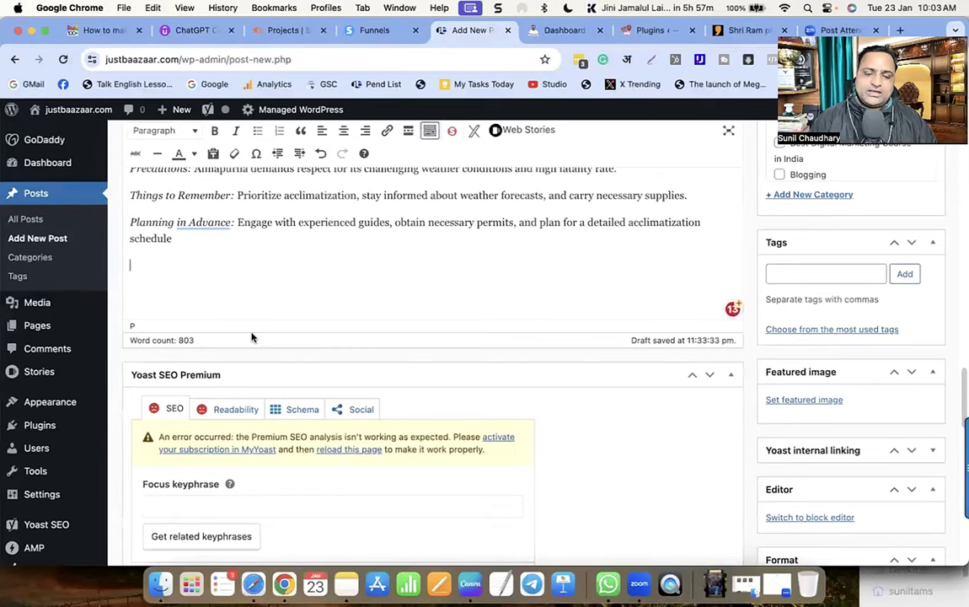
Copy the new Mount Everest guide, from its title through the conclusion, from ChatGPT in Safari to the end of the WordPress post
{"action": "key", "text": "super+Tab"}
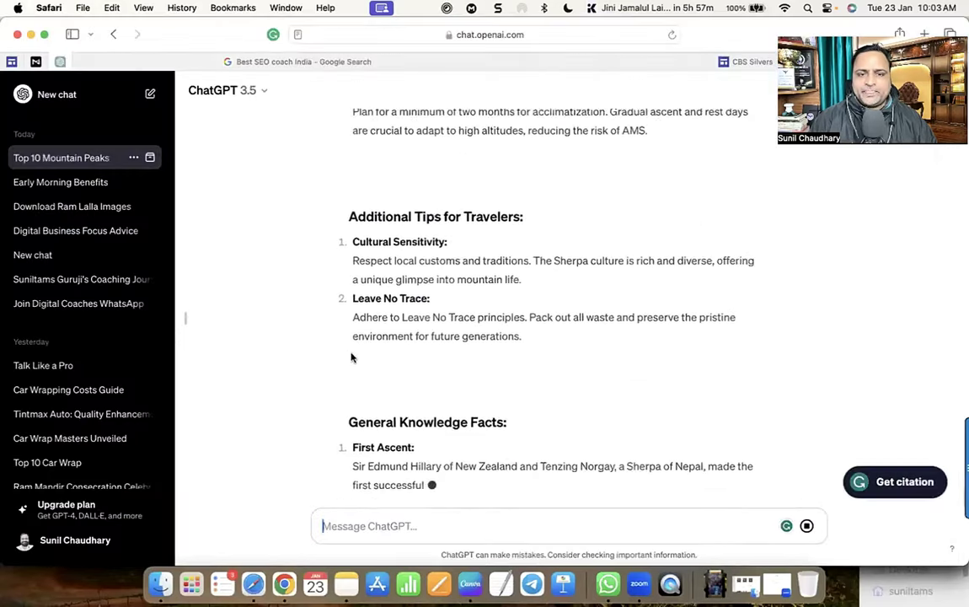
{"action": "scroll", "coordinate": [476, 380], "scroll_direction": "up", "scroll_amount": 10}
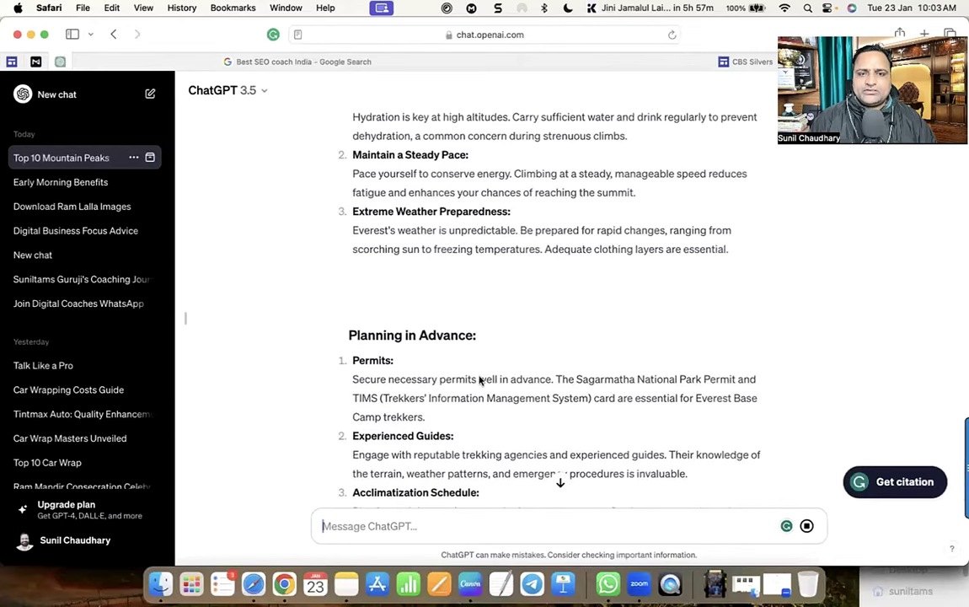
{"action": "scroll", "coordinate": [497, 387], "scroll_direction": "down", "scroll_amount": 10}
{"action": "scroll", "coordinate": [510, 389], "scroll_direction": "up", "scroll_amount": 15}
{"action": "scroll", "coordinate": [511, 389], "scroll_direction": "up", "scroll_amount": 10}
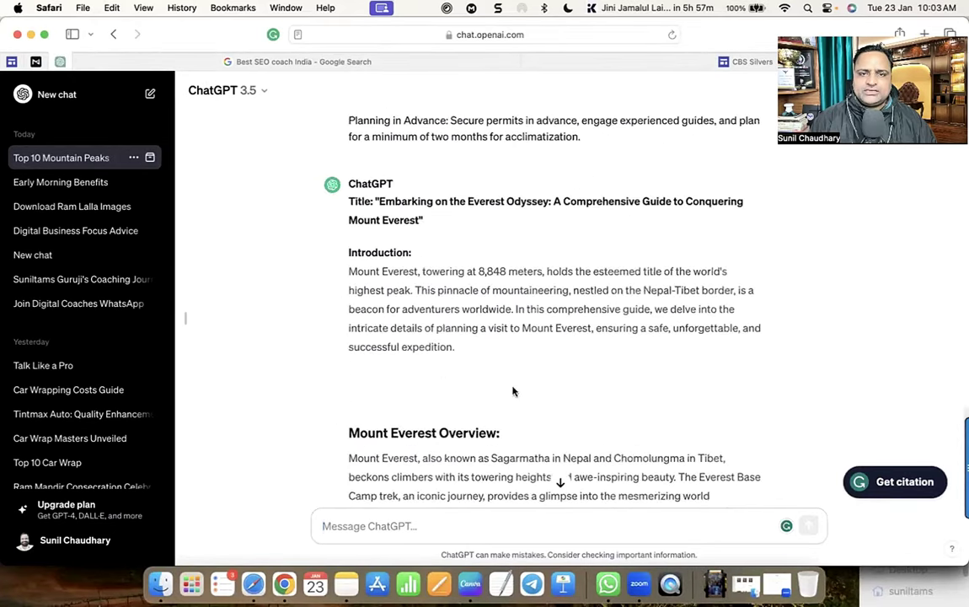
{"action": "left_click_drag", "start_coordinate": [361, 190], "coordinate": [461, 445]}
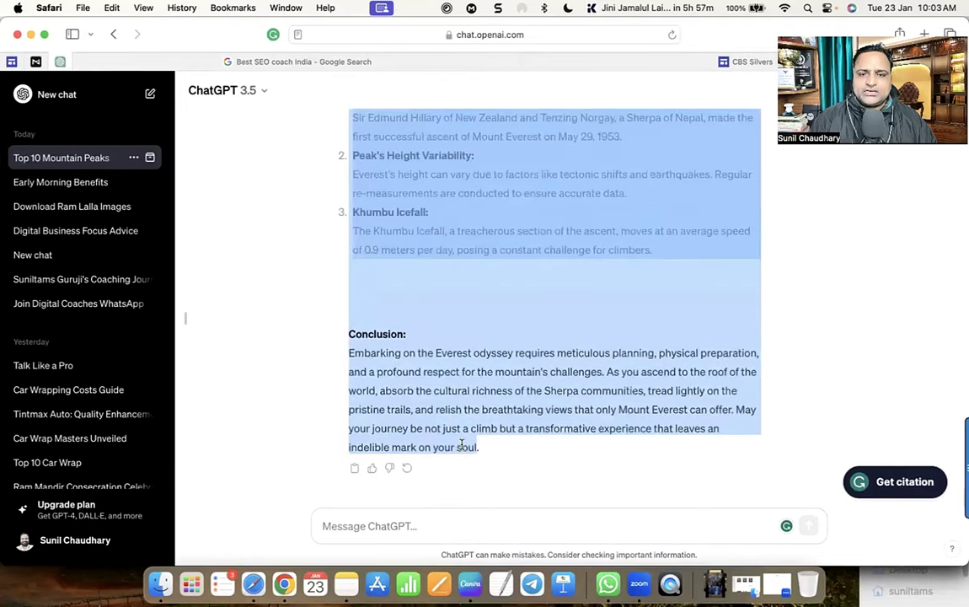
{"action": "key", "text": "super+c"}
{"action": "key", "text": "super+Tab"}
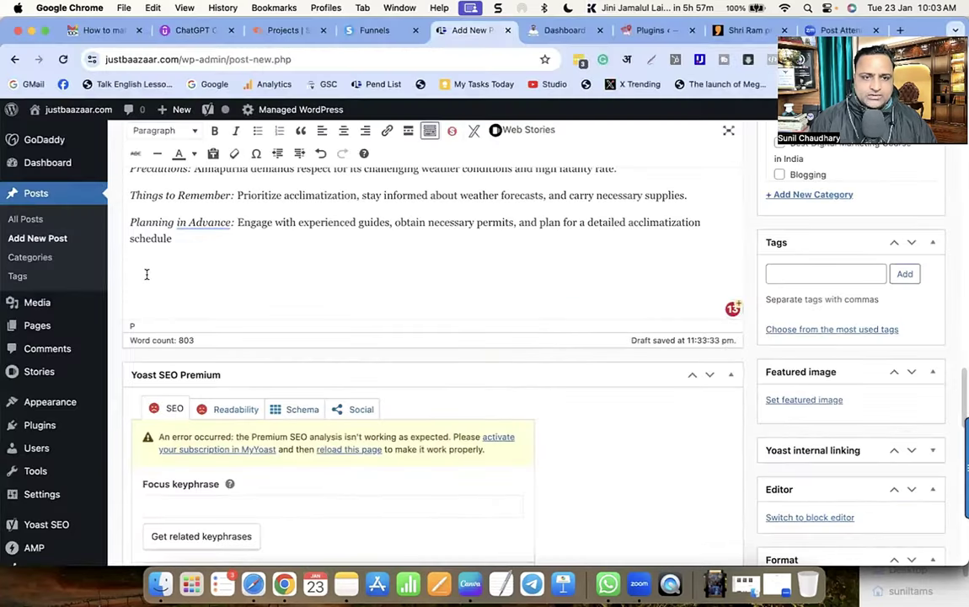
{"action": "key", "text": "super+v"}
Format the title line "Embarking on the Everest Odyssey: A Comprehensive Guide to Conquering Mount Everest" as Heading 2
{"action": "scroll", "coordinate": [258, 354], "scroll_direction": "up", "scroll_amount": 10}
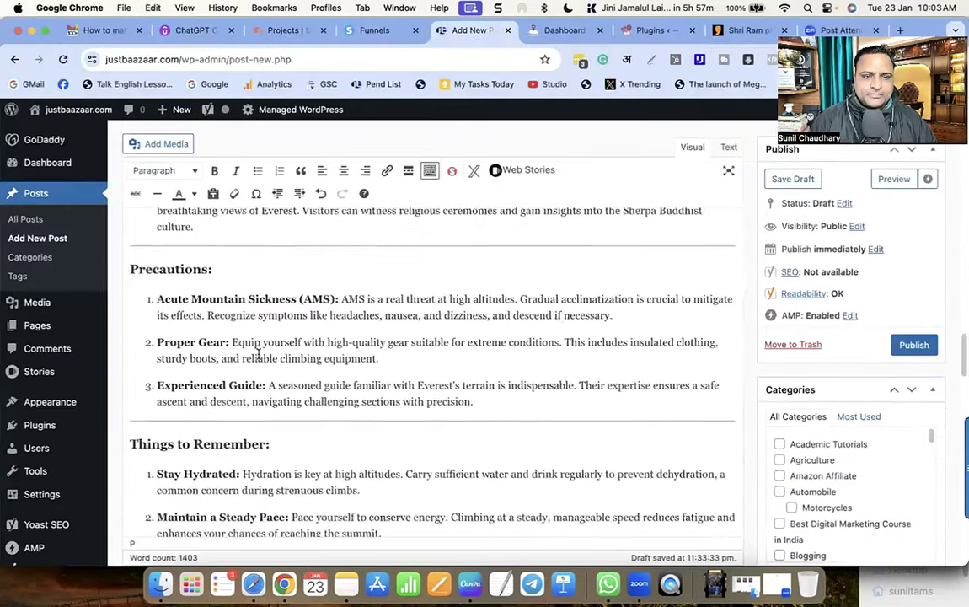
{"action": "scroll", "coordinate": [260, 353], "scroll_direction": "up", "scroll_amount": 1}
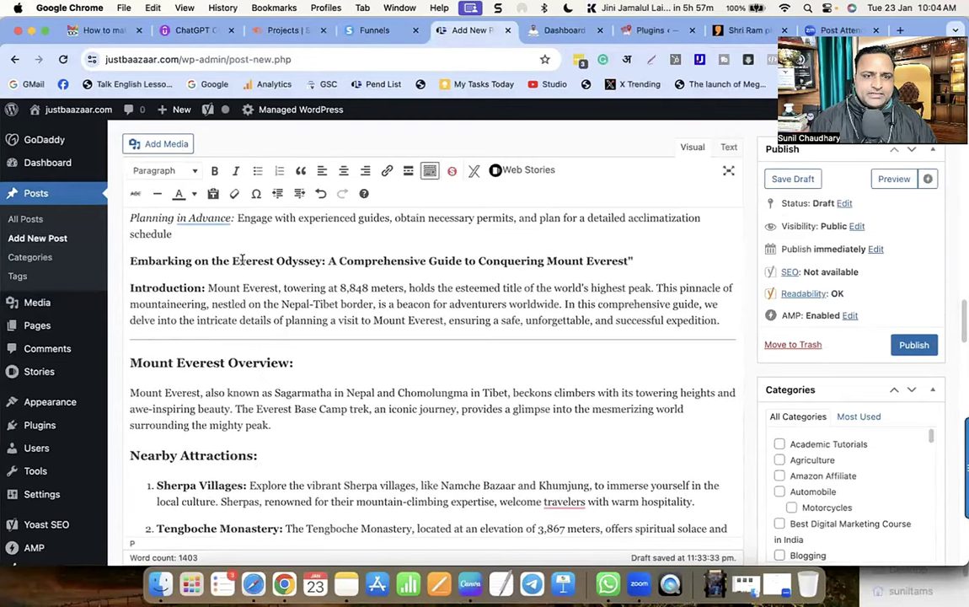
{"action": "triple_click", "coordinate": [251, 260]}
{"action": "left_click", "coordinate": [164, 171]}
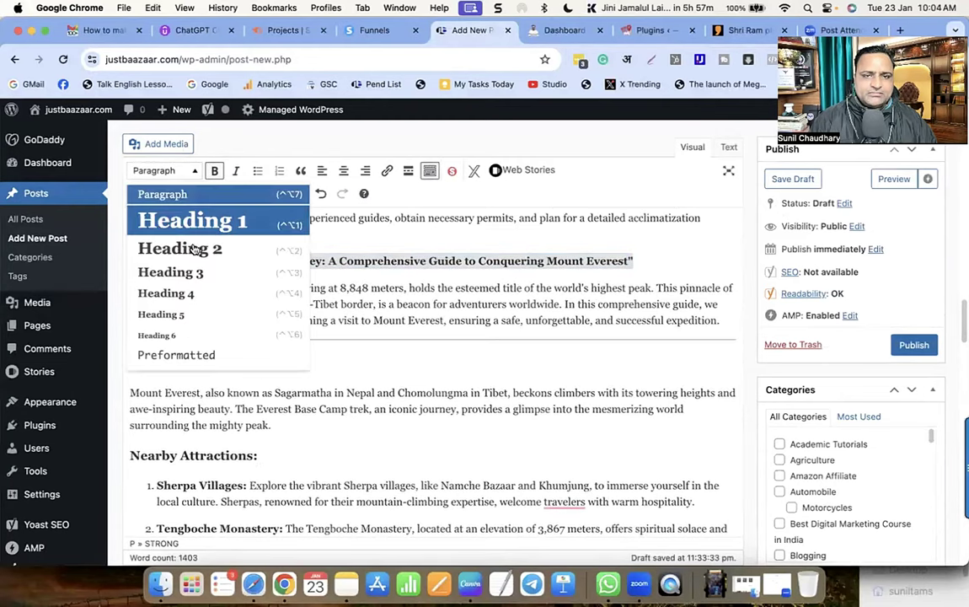
{"action": "left_click", "coordinate": [190, 247]}
{"action": "left_click", "coordinate": [363, 337]}
{"action": "scroll", "coordinate": [355, 362], "scroll_direction": "up", "scroll_amount": 1}
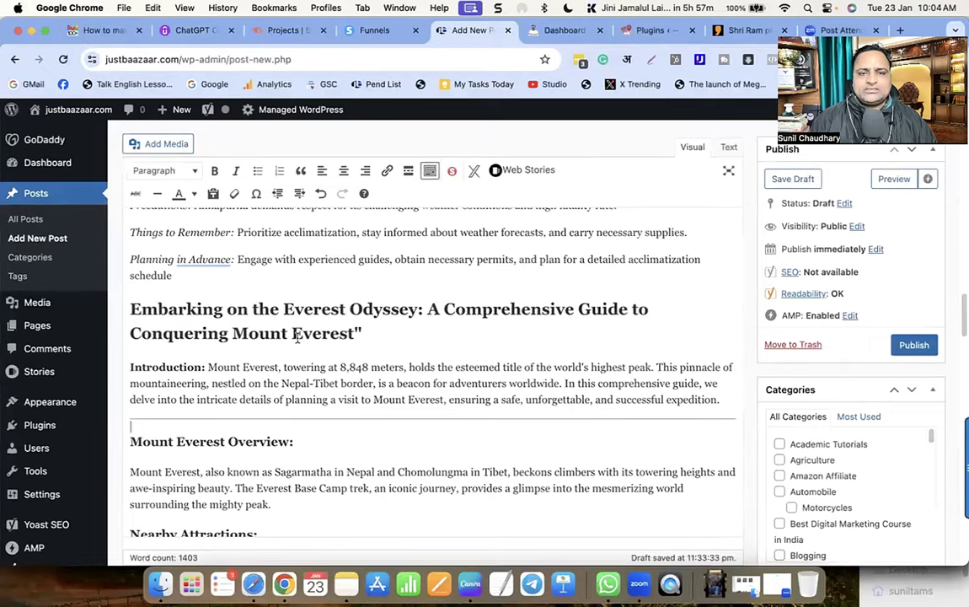
{"action": "scroll", "coordinate": [371, 379], "scroll_direction": "down", "scroll_amount": 10}
{"action": "scroll", "coordinate": [357, 419], "scroll_direction": "down", "scroll_amount": 8}
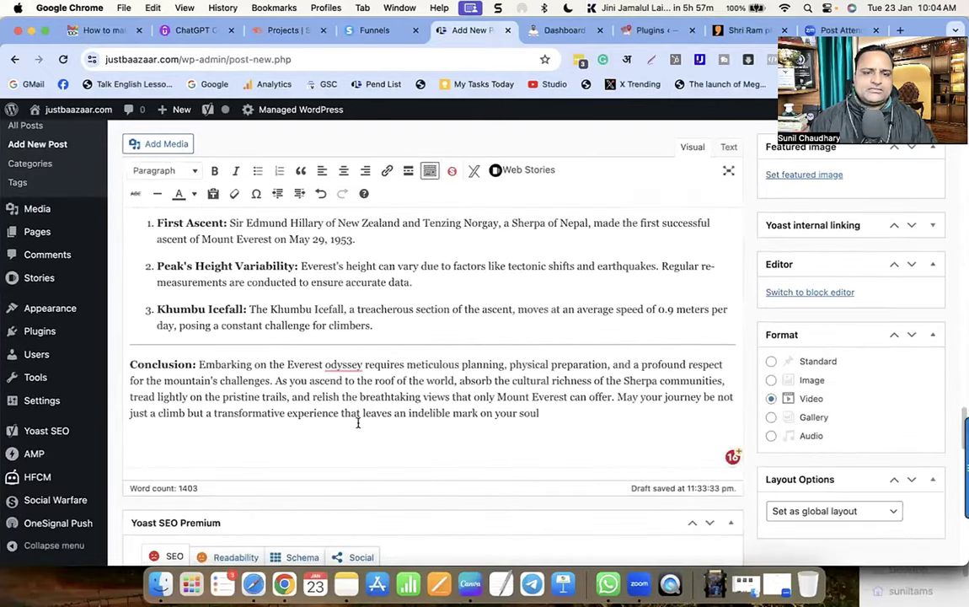
{"action": "left_click", "coordinate": [285, 255]}
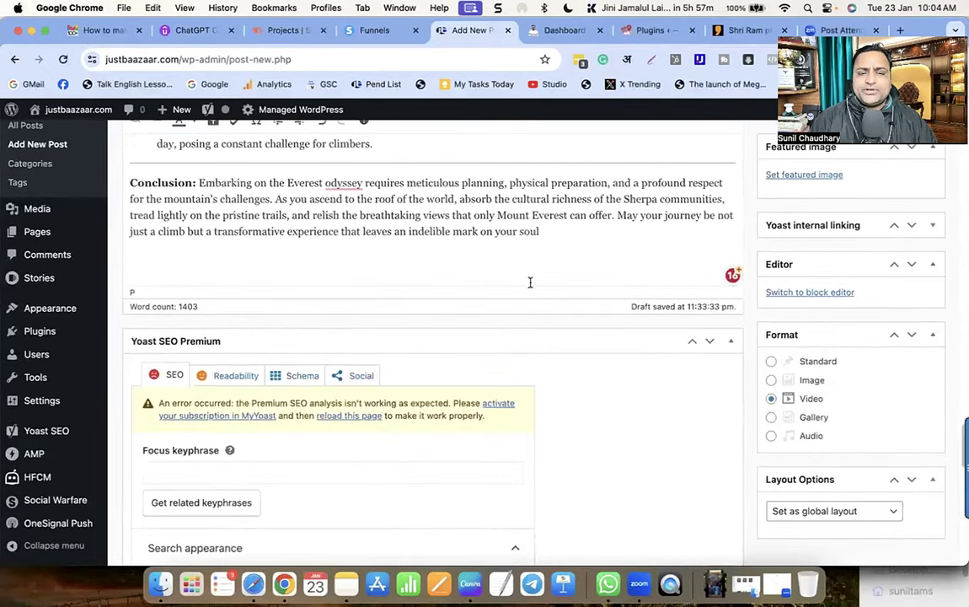
{"action": "key", "text": "super+Tab"}
{"action": "key", "text": "super+c"}
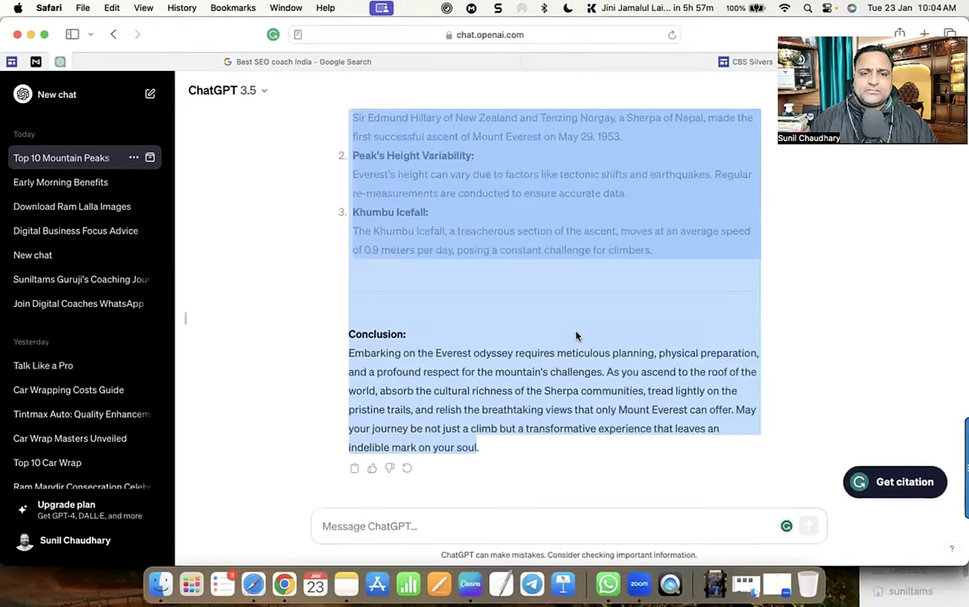
{"action": "key", "text": "super+Tab"}
{"action": "key", "text": "super+v"}
Copy the K2 section of the WordPress post, from "K2 (8,611 meters / 28,251 feet)" without its number through its Planning in Advance line
{"action": "scroll", "coordinate": [314, 353], "scroll_direction": "up", "scroll_amount": 20}
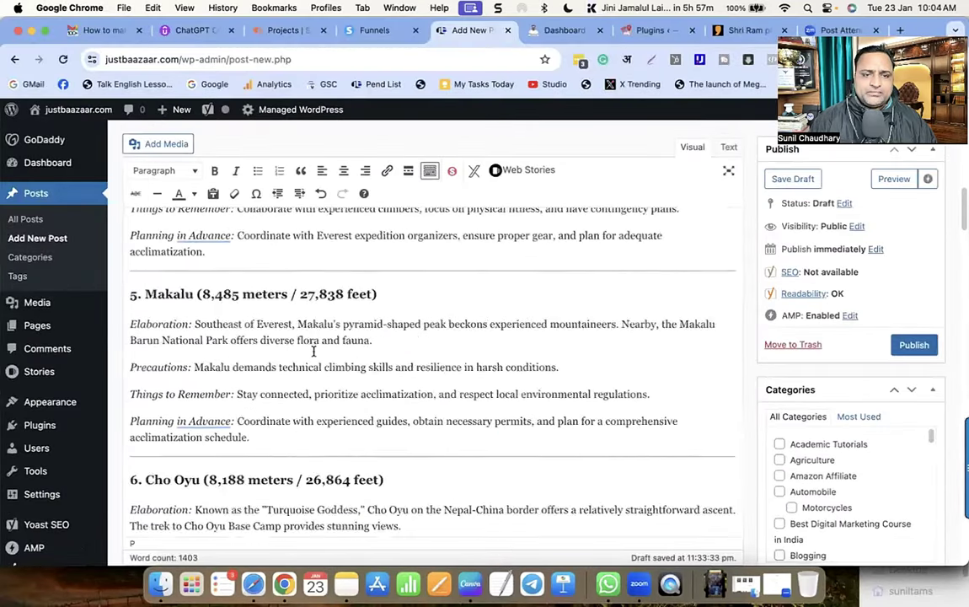
{"action": "scroll", "coordinate": [314, 352], "scroll_direction": "down", "scroll_amount": 10}
{"action": "double_click", "coordinate": [154, 249]}
{"action": "left_click_drag", "start_coordinate": [154, 249], "coordinate": [598, 393]}
{"action": "key", "text": "super+c"}
In ChatGPT in Safari, edit the Mount Everest prompt, replace its mountain section with the copied K2 section, and submit it
{"action": "key", "text": "super+Tab"}
{"action": "scroll", "coordinate": [467, 371], "scroll_direction": "up", "scroll_amount": 15}
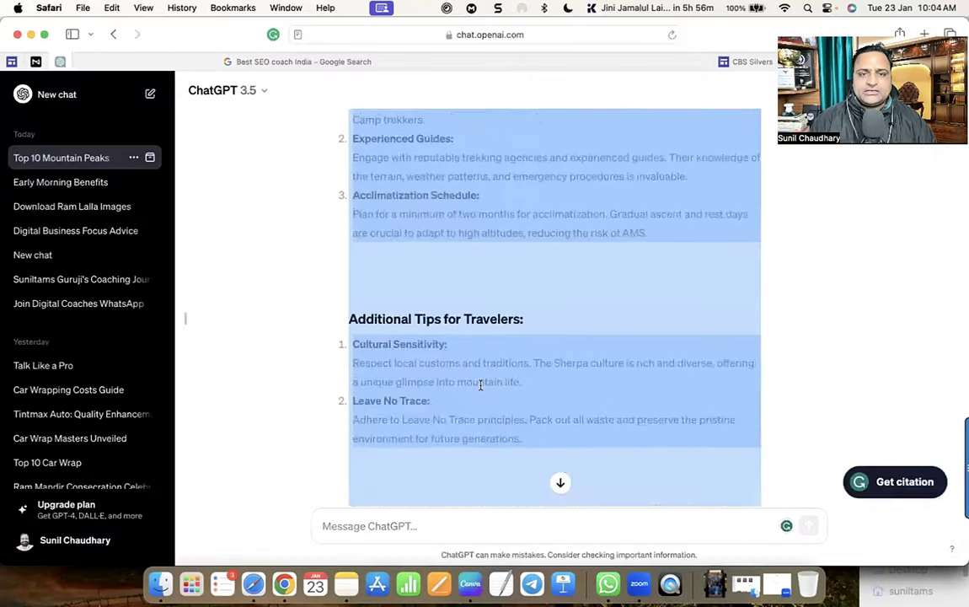
{"action": "scroll", "coordinate": [467, 370], "scroll_direction": "up", "scroll_amount": 5}
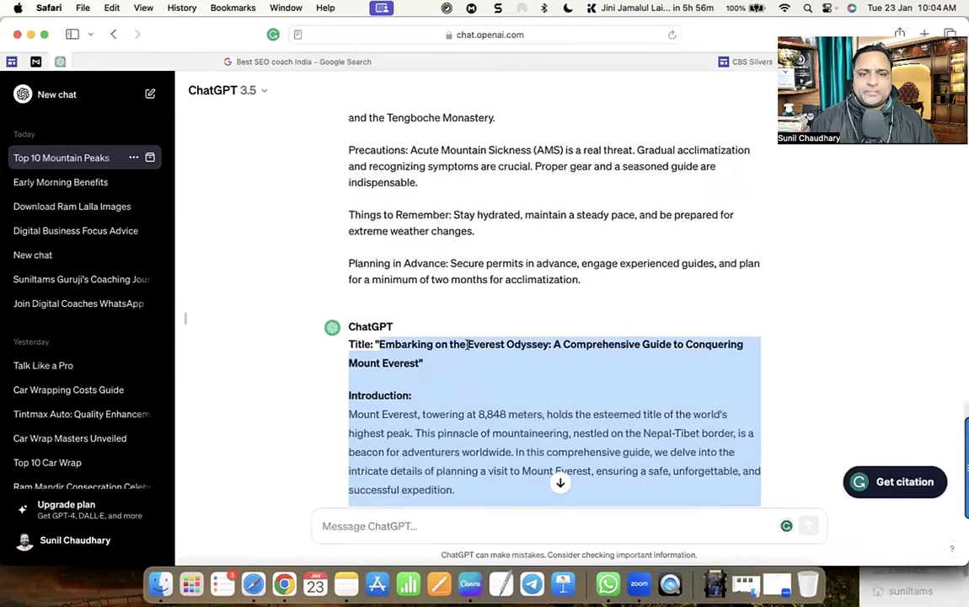
{"action": "left_click", "coordinate": [369, 371]}
{"action": "left_click", "coordinate": [355, 407]}
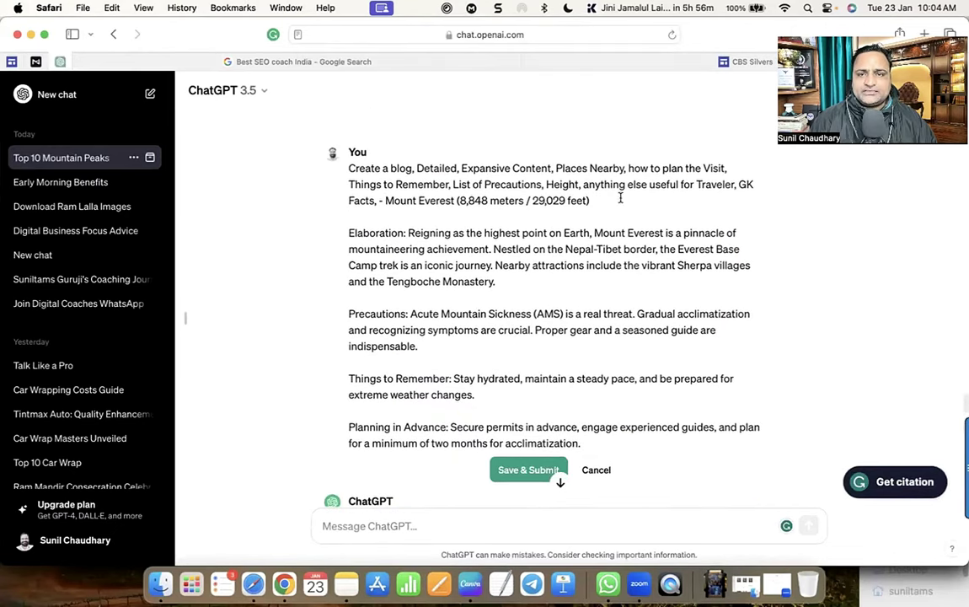
{"action": "left_click", "coordinate": [382, 201]}
{"action": "left_click_drag", "start_coordinate": [383, 202], "coordinate": [590, 201]}
{"action": "left_click", "coordinate": [387, 201]}
{"action": "left_click_drag", "start_coordinate": [348, 168], "coordinate": [600, 432]}
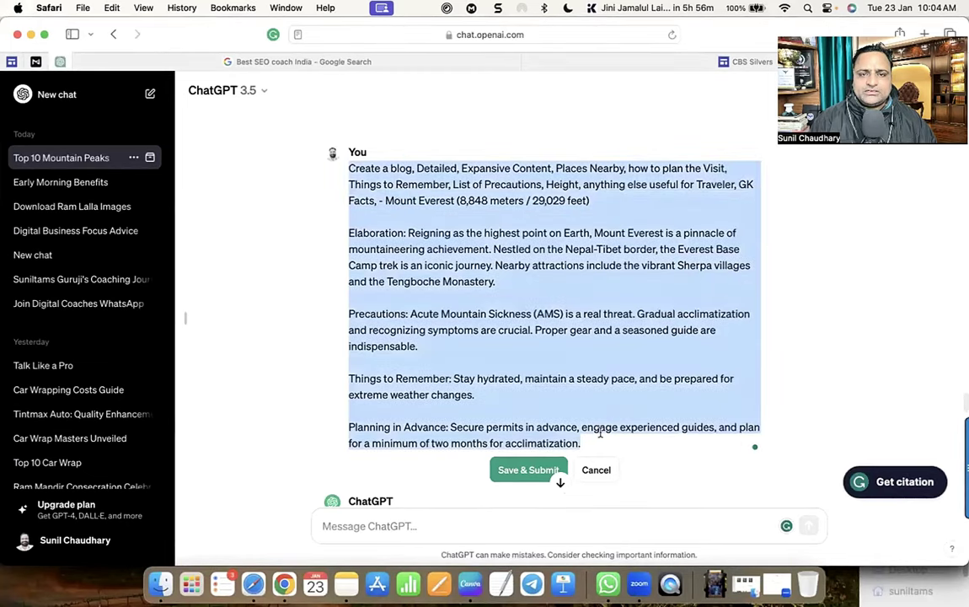
{"action": "triple_click", "coordinate": [456, 287]}
{"action": "left_click", "coordinate": [385, 200]}
{"action": "left_click_drag", "start_coordinate": [385, 200], "coordinate": [458, 249]}
{"action": "left_click", "coordinate": [457, 249]}
{"action": "left_click_drag", "start_coordinate": [385, 200], "coordinate": [579, 455]}
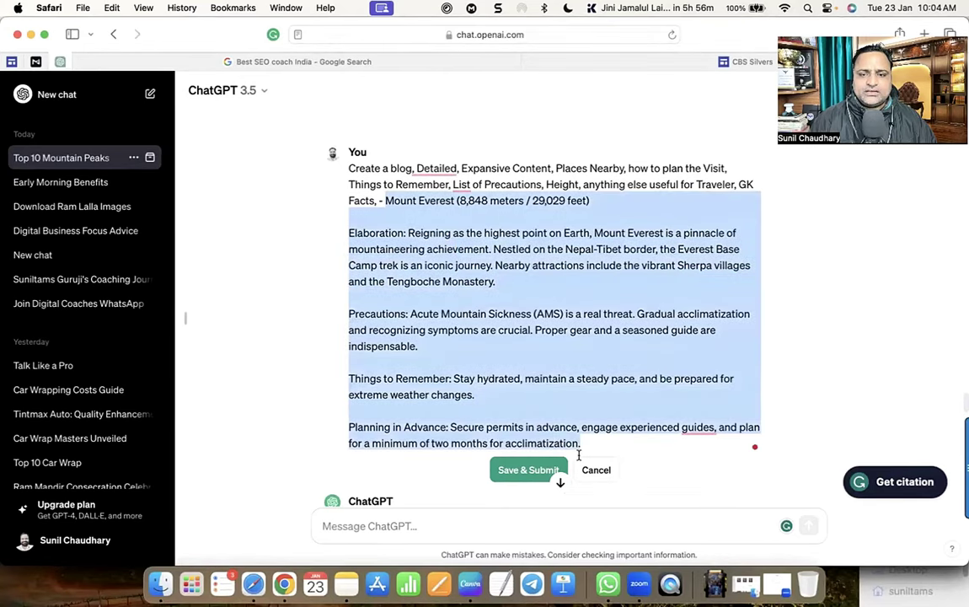
{"action": "key", "text": "super+v"}
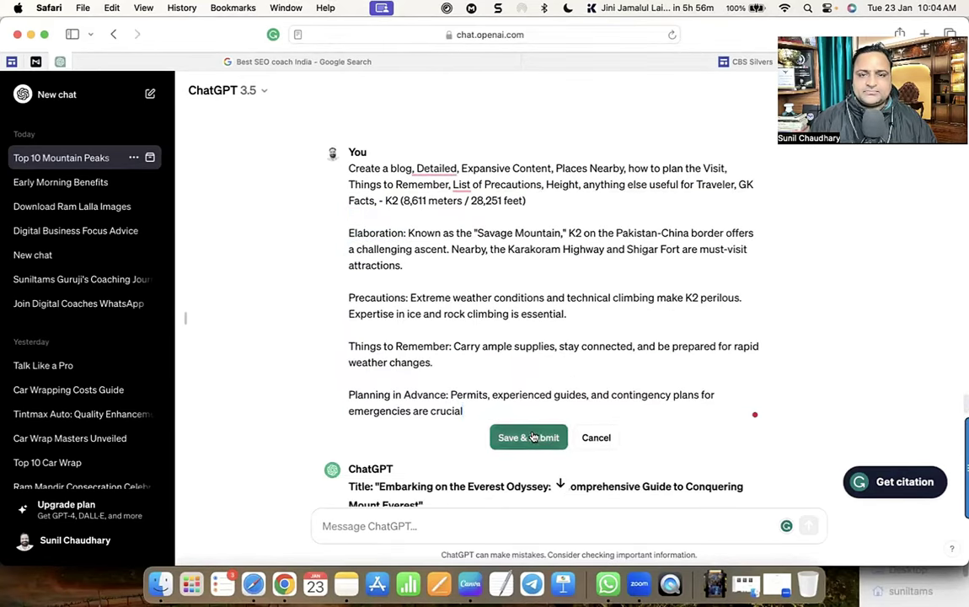
{"action": "left_click_drag", "start_coordinate": [318, 153], "coordinate": [363, 196]}
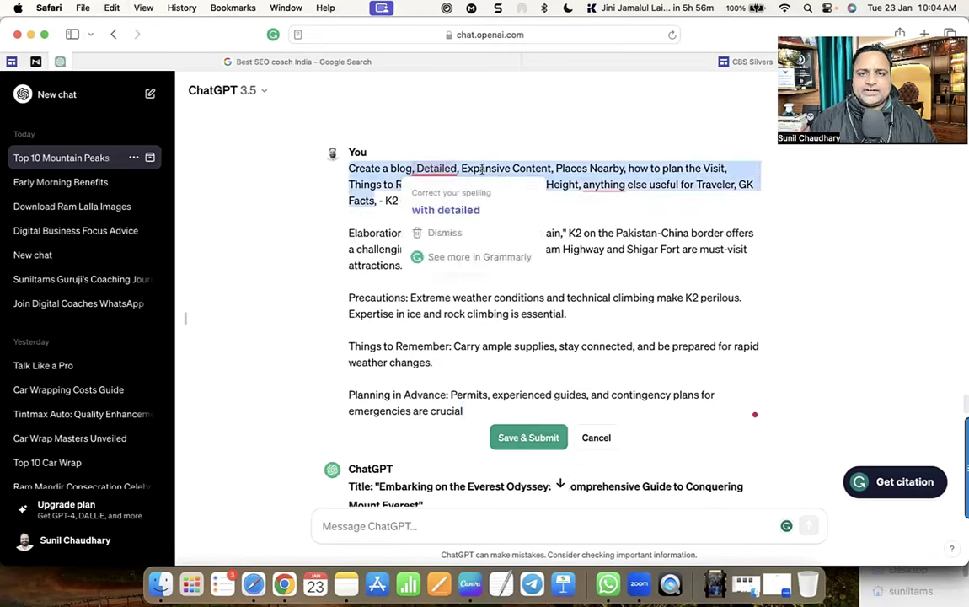
{"action": "left_click", "coordinate": [502, 166]}
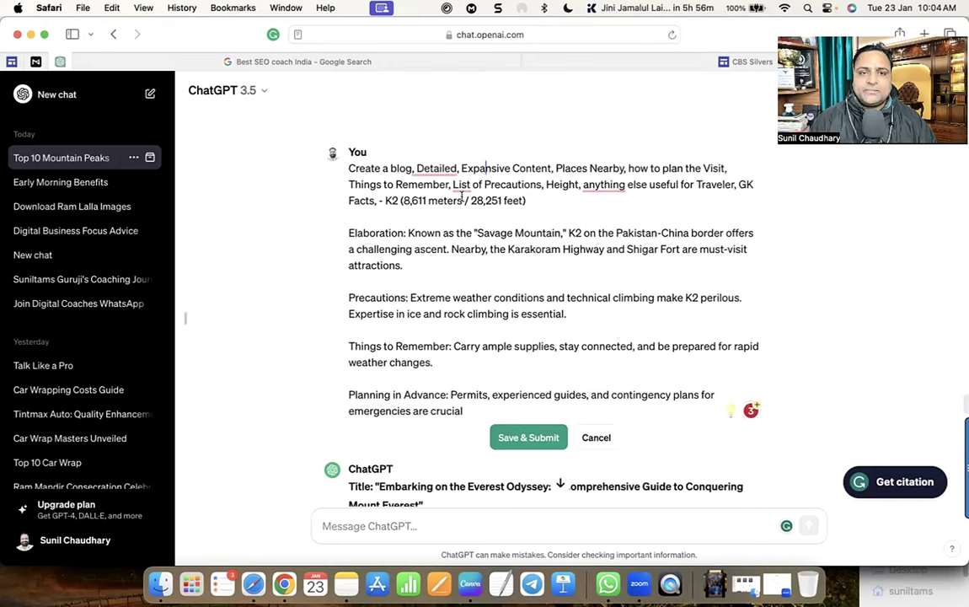
{"action": "mouse_move", "coordinate": [462, 184]}
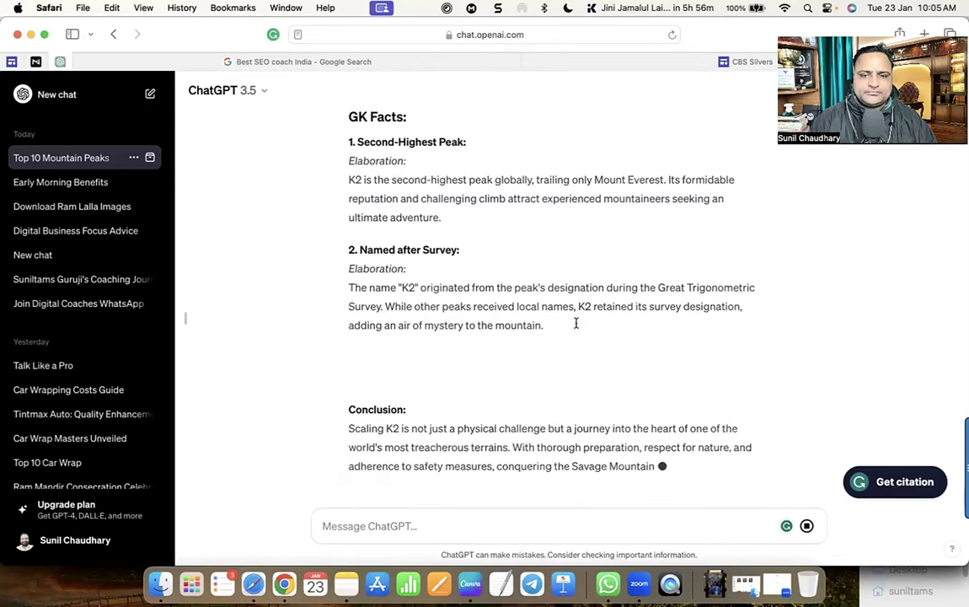
Copy the K2 guide, from its title through the conclusion, from ChatGPT to the end of the WordPress post in Chrome
{"action": "left_click_drag", "start_coordinate": [426, 447], "coordinate": [379, 169]}
{"action": "scroll", "coordinate": [426, 352], "scroll_direction": "up", "scroll_amount": 15}
{"action": "scroll", "coordinate": [427, 353], "scroll_direction": "up", "scroll_amount": 20}
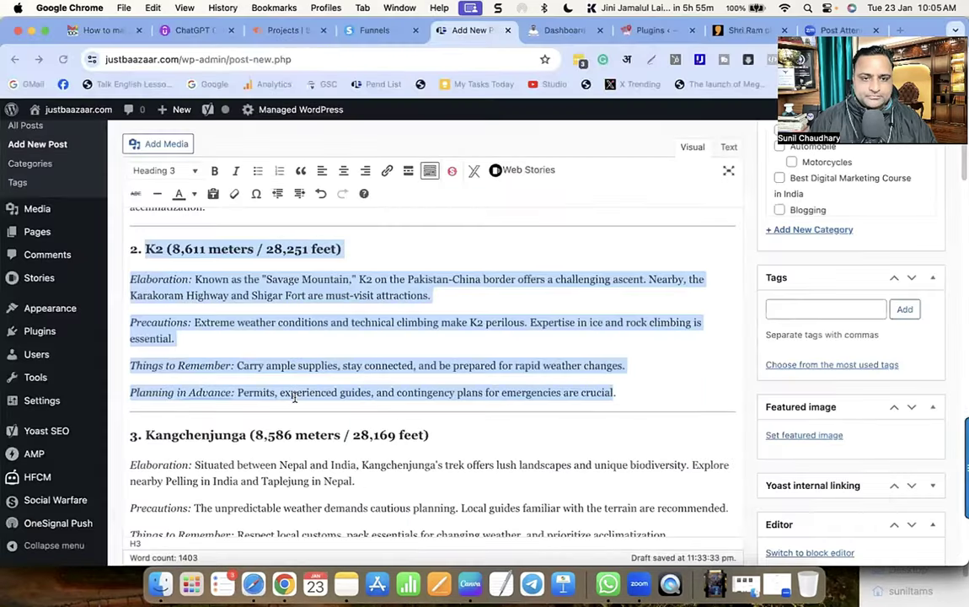
{"action": "scroll", "coordinate": [300, 413], "scroll_direction": "down", "scroll_amount": 20}
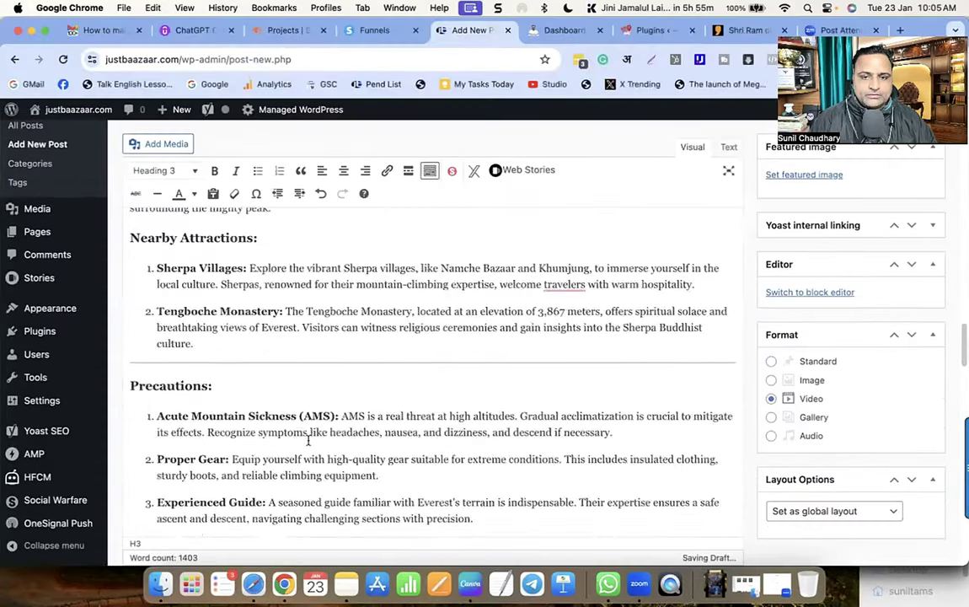
{"action": "scroll", "coordinate": [310, 442], "scroll_direction": "down", "scroll_amount": 10}
{"action": "scroll", "coordinate": [295, 425], "scroll_direction": "up", "scroll_amount": 10}
{"action": "left_click", "coordinate": [179, 346]}
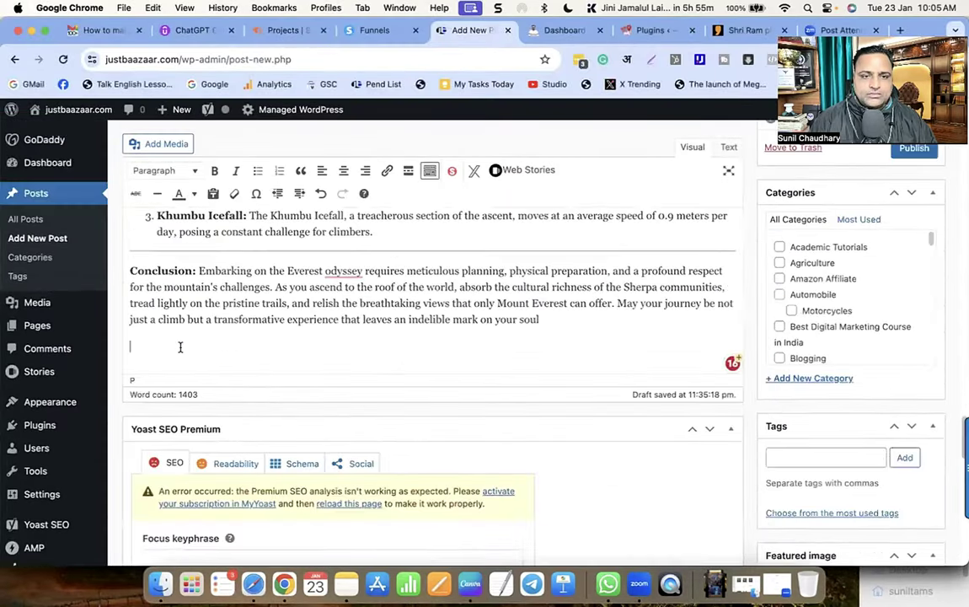
{"action": "key", "text": "super+v"}
Format the title line "Conquering the Savage Heights: A Comprehensive Guide to Scaling K2" as Heading 2
{"action": "scroll", "coordinate": [286, 369], "scroll_direction": "up", "scroll_amount": 20}
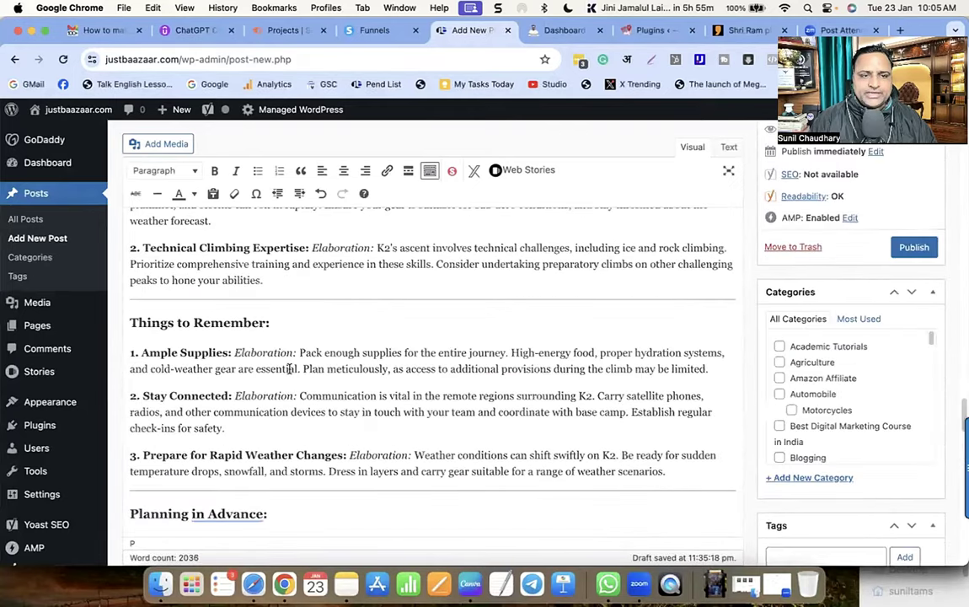
{"action": "scroll", "coordinate": [289, 368], "scroll_direction": "up", "scroll_amount": 5}
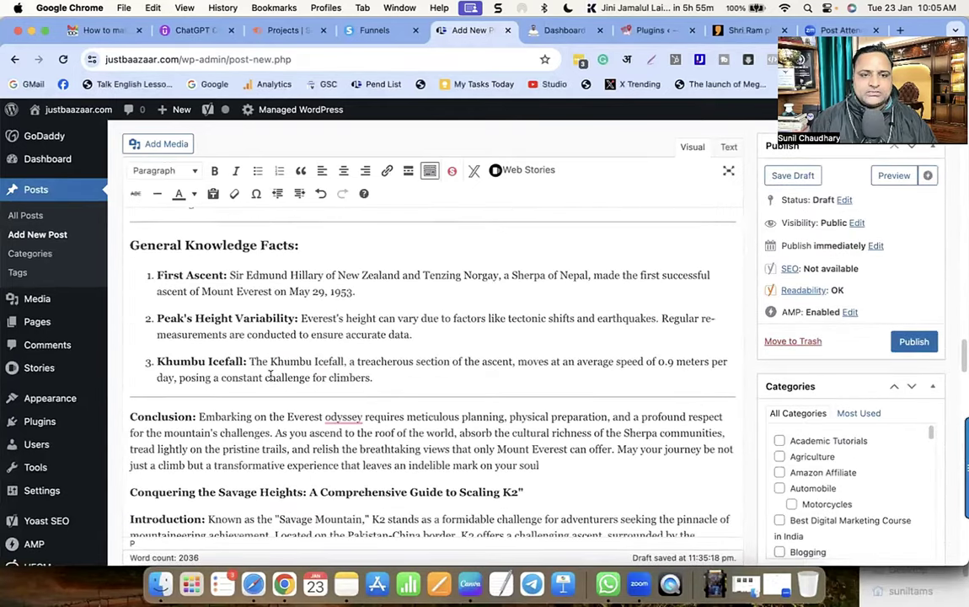
{"action": "scroll", "coordinate": [269, 373], "scroll_direction": "down", "scroll_amount": 3}
{"action": "triple_click", "coordinate": [253, 383]}
{"action": "left_click", "coordinate": [165, 170]}
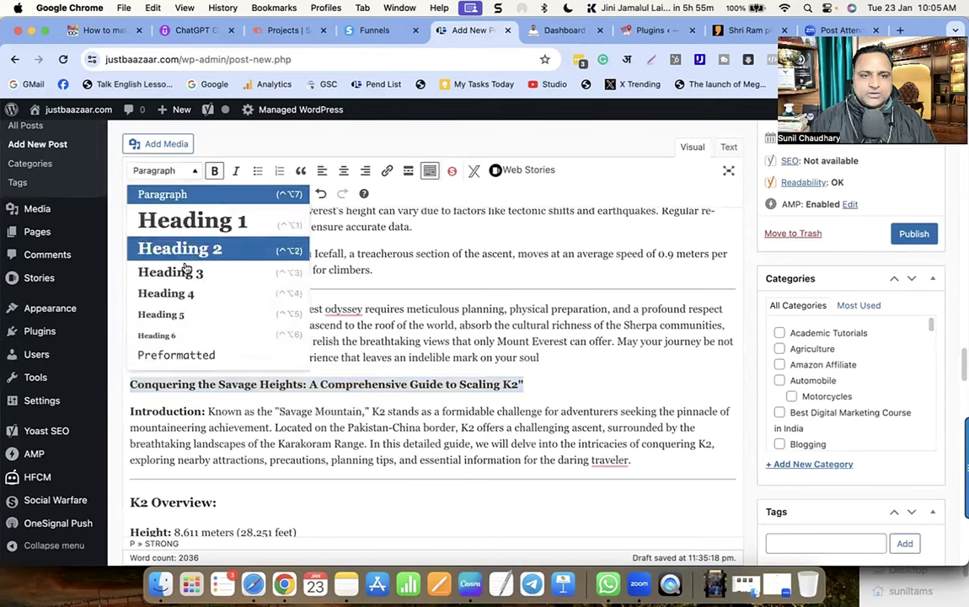
{"action": "left_click", "coordinate": [177, 247]}
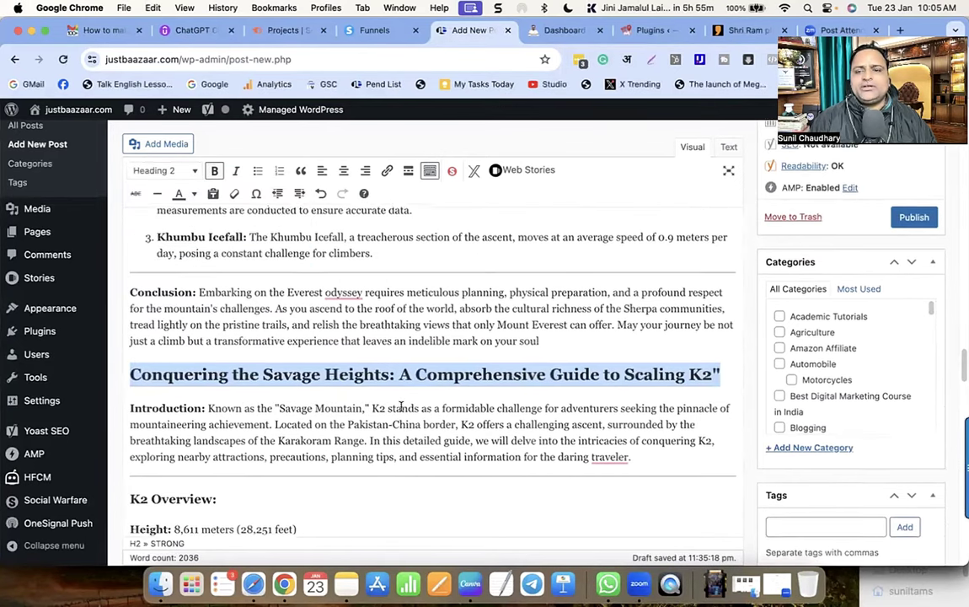
Switch to ChatGPT in Safari and highlight the reusable instructions from "Create a blog" through "GK Facts" in the K2 prompt
{"action": "scroll", "coordinate": [394, 406], "scroll_direction": "down", "scroll_amount": 2}
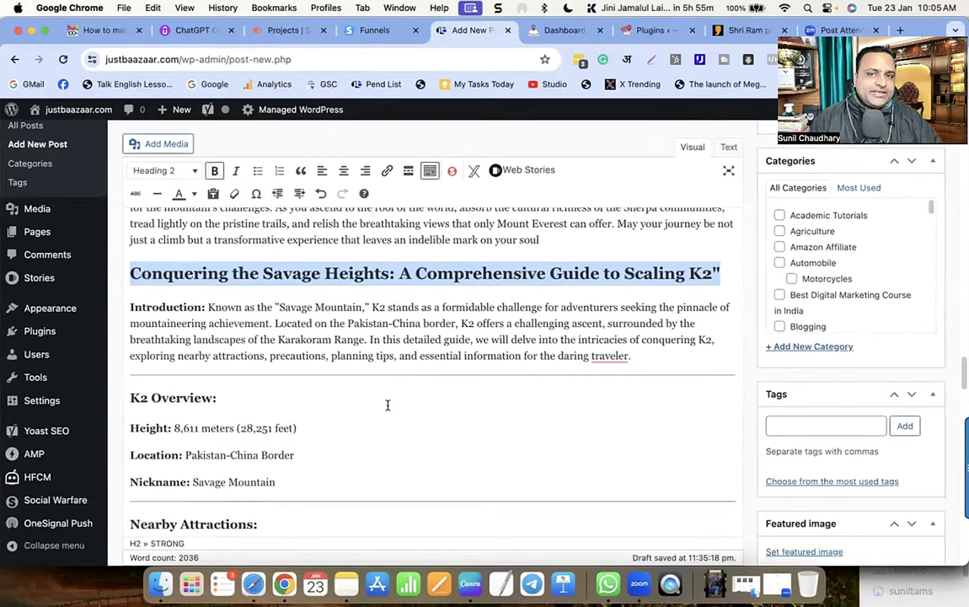
{"action": "key", "text": "super+Tab"}
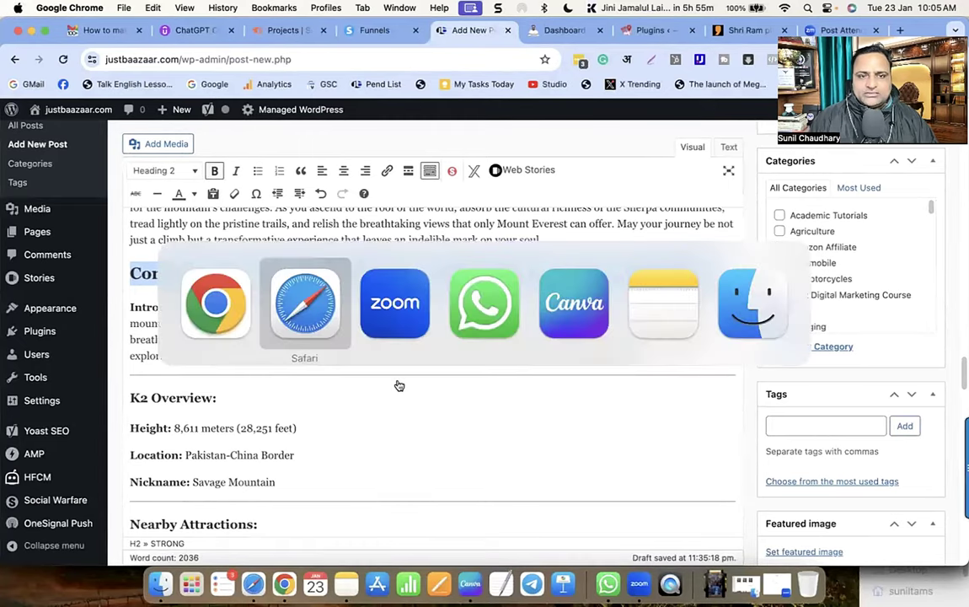
{"action": "scroll", "coordinate": [484, 253], "scroll_direction": "up", "scroll_amount": 2}
{"action": "scroll", "coordinate": [484, 253], "scroll_direction": "up", "scroll_amount": 5}
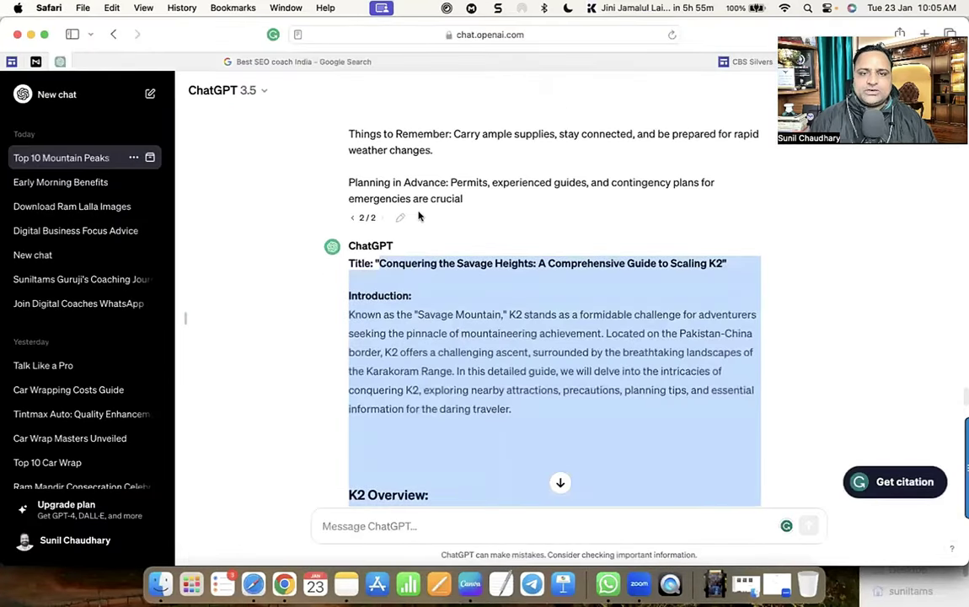
{"action": "left_click_drag", "start_coordinate": [352, 200], "coordinate": [374, 231]}
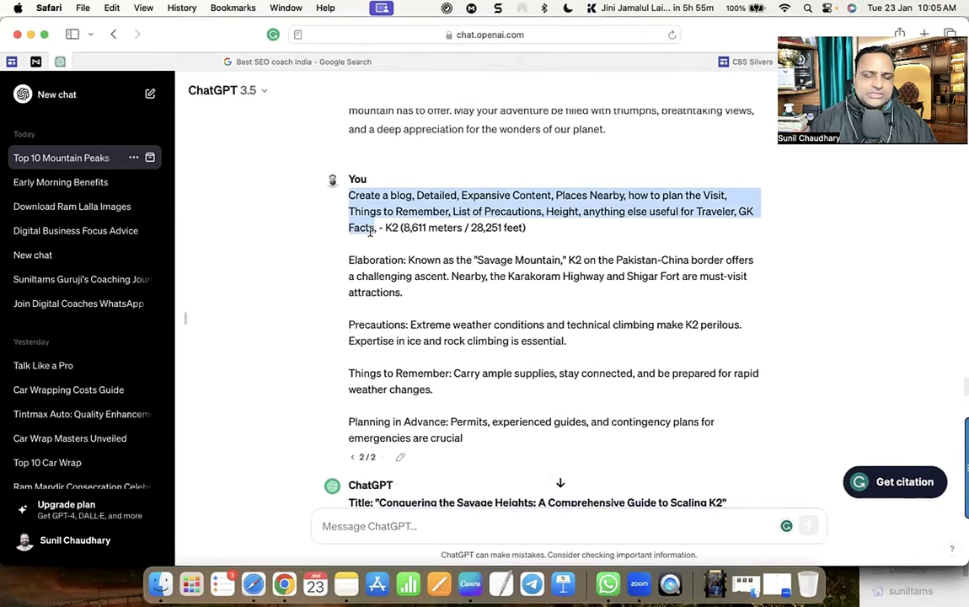
{"action": "scroll", "coordinate": [415, 326], "scroll_direction": "down", "scroll_amount": 1}
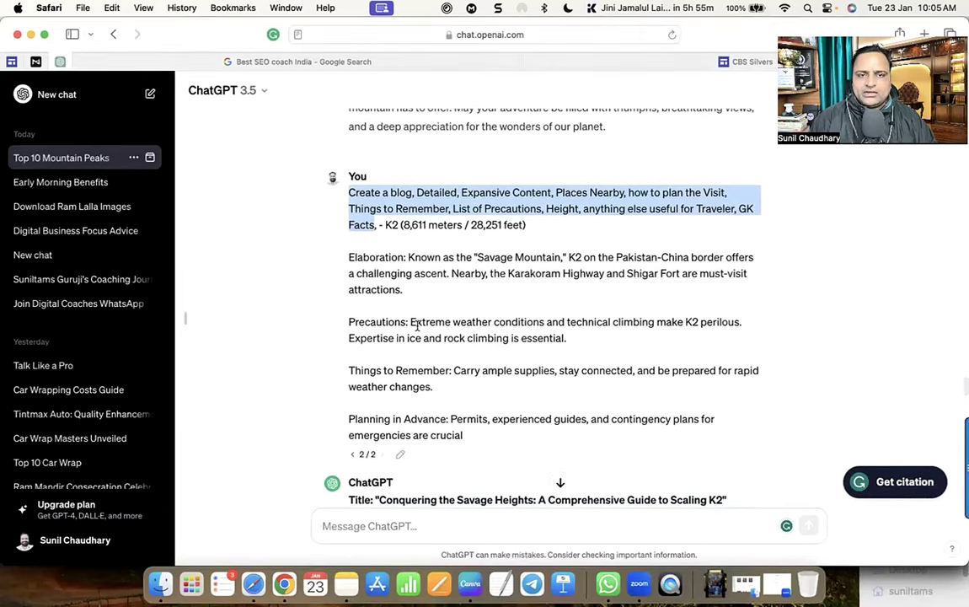
{"action": "scroll", "coordinate": [416, 325], "scroll_direction": "down", "scroll_amount": 2}
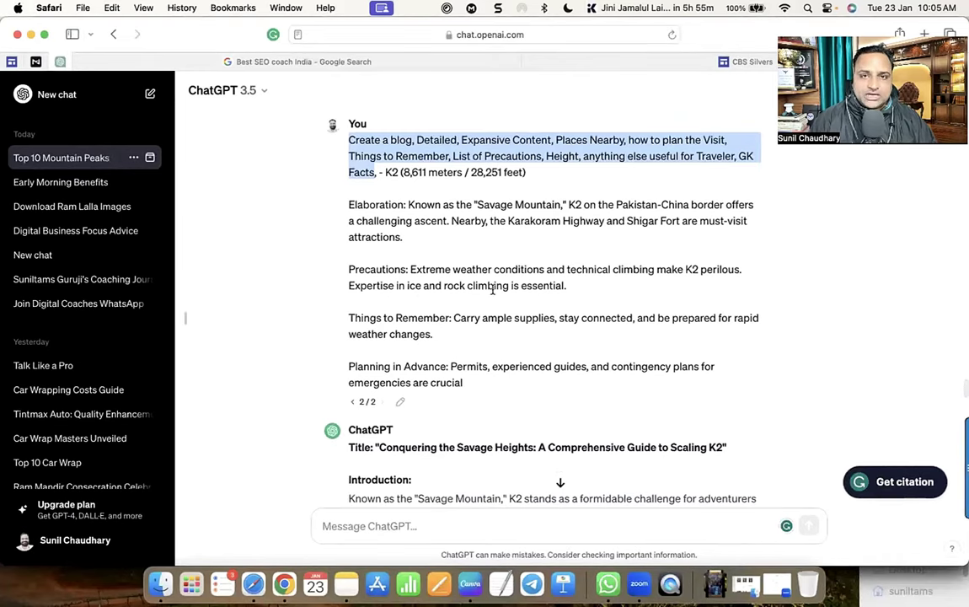
Return to the WordPress post in Chrome and review the added K2 guide and the post's word count
{"action": "key", "text": "super+Tab"}
{"action": "scroll", "coordinate": [374, 403], "scroll_direction": "down", "scroll_amount": 15}
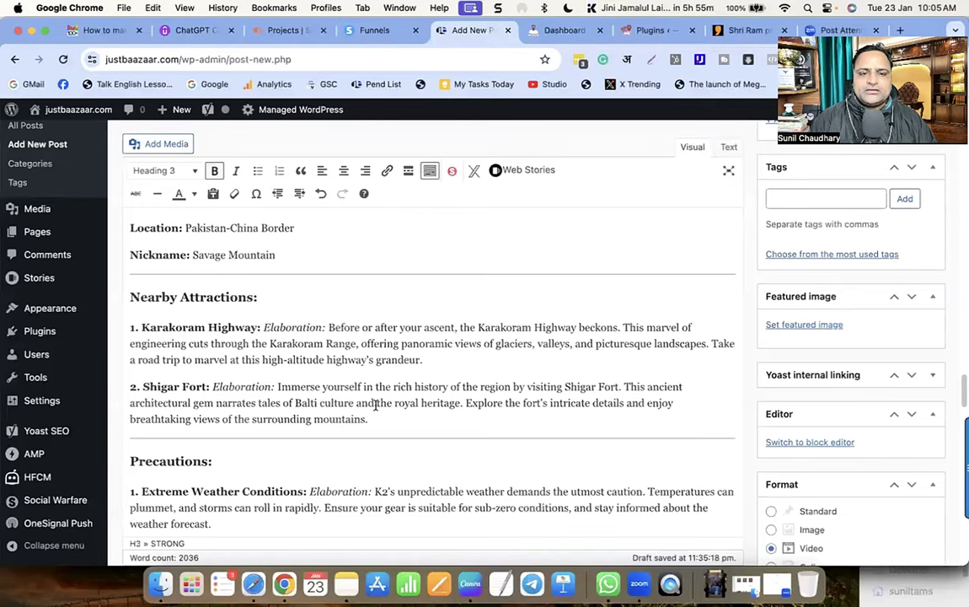
{"action": "scroll", "coordinate": [173, 554], "scroll_direction": "down", "scroll_amount": 3}
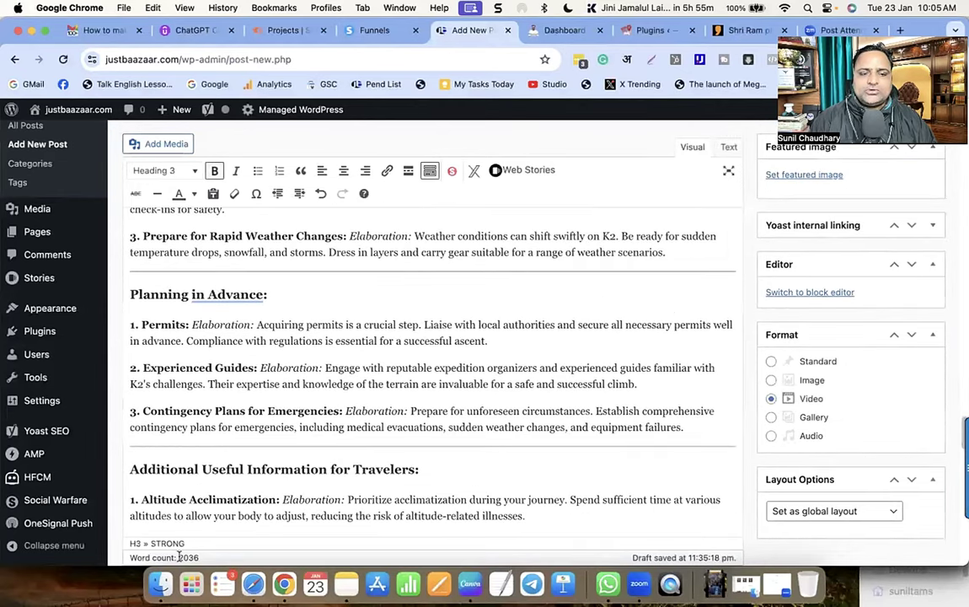
{"action": "scroll", "coordinate": [331, 497], "scroll_direction": "up", "scroll_amount": 20}
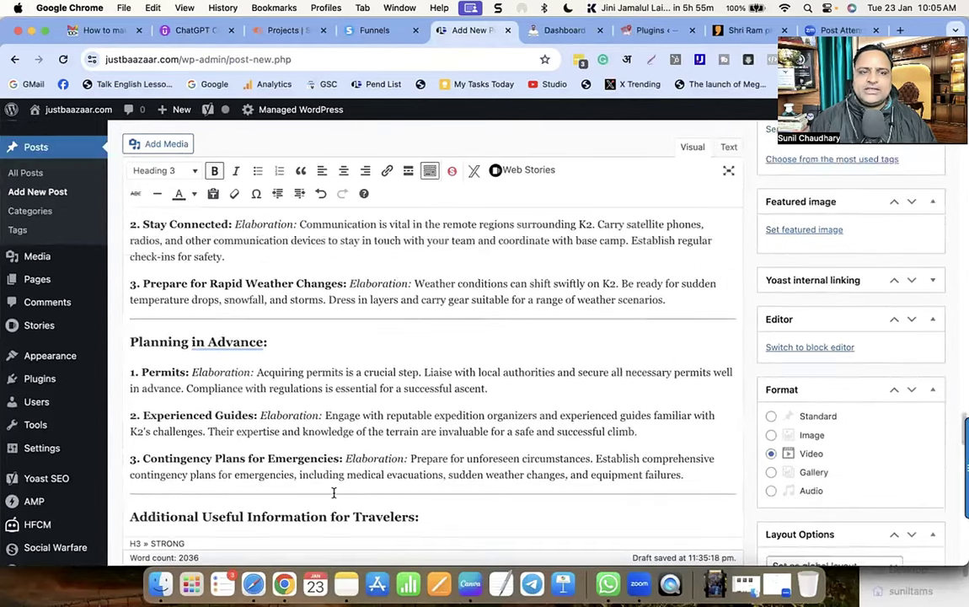
{"action": "scroll", "coordinate": [334, 469], "scroll_direction": "down", "scroll_amount": 15}
Copy the post's Kangchenjunga section, from "Kangchenjunga (8,586 meters / 28,169 feet)" without its number through its Planning in Advance line
{"action": "scroll", "coordinate": [334, 473], "scroll_direction": "up", "scroll_amount": 15}
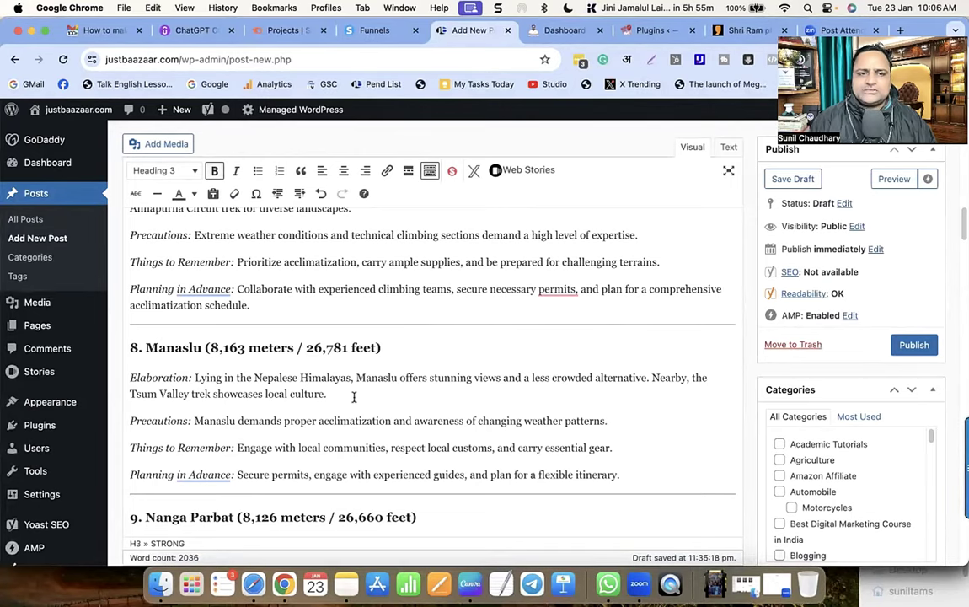
{"action": "scroll", "coordinate": [352, 396], "scroll_direction": "up", "scroll_amount": 10}
{"action": "scroll", "coordinate": [334, 399], "scroll_direction": "up", "scroll_amount": 2}
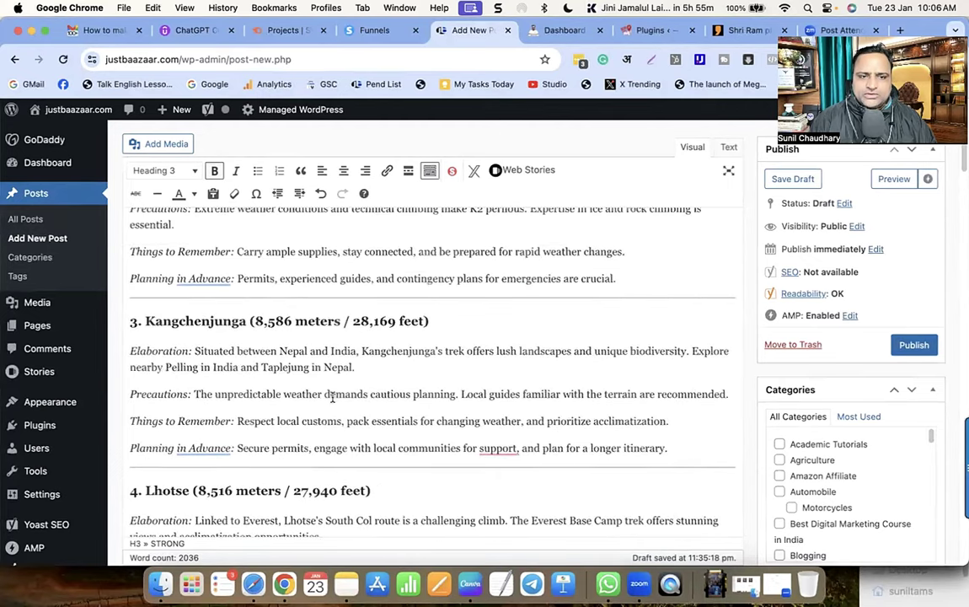
{"action": "scroll", "coordinate": [210, 337], "scroll_direction": "up", "scroll_amount": 1}
{"action": "double_click", "coordinate": [243, 338]}
{"action": "left_click_drag", "start_coordinate": [244, 338], "coordinate": [650, 469]}
{"action": "key", "text": "super+c"}
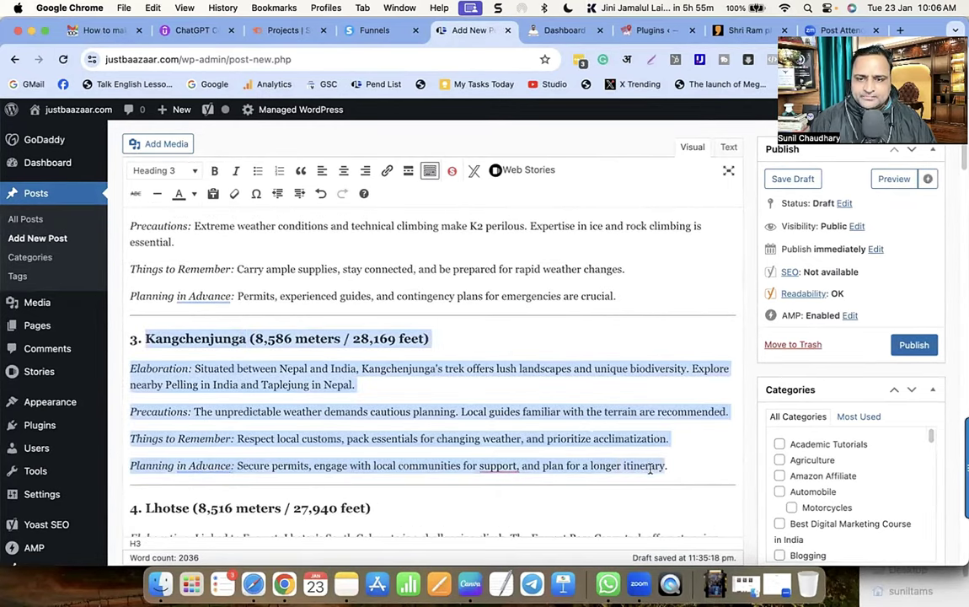
In ChatGPT in Safari, edit the K2 prompt, replace its mountain section with the copied Kangchenjunga section, and submit it
{"action": "key", "text": "super+Tab"}
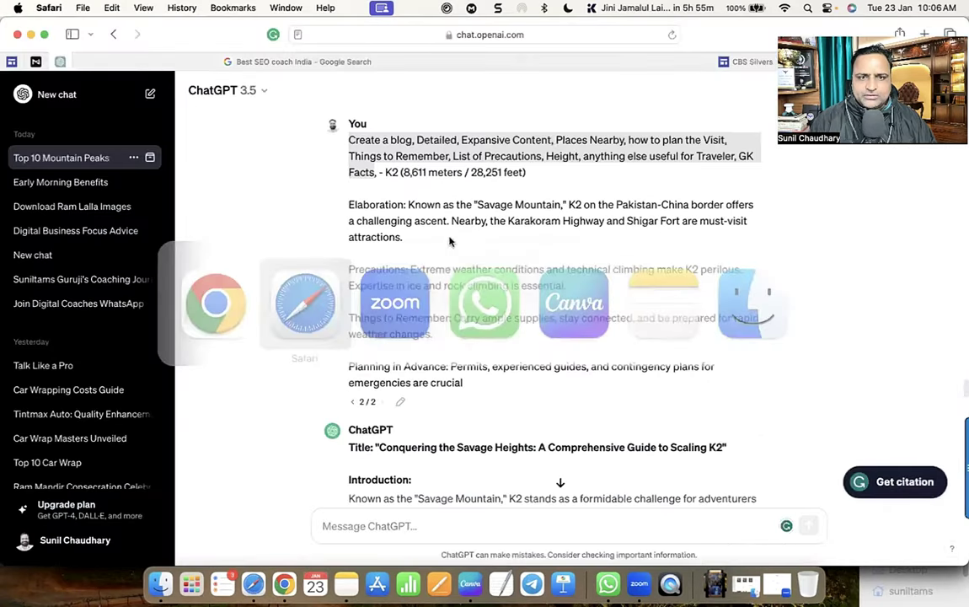
{"action": "left_click", "coordinate": [399, 402]}
{"action": "left_click_drag", "start_coordinate": [385, 172], "coordinate": [473, 393]}
{"action": "key", "text": "super+v"}
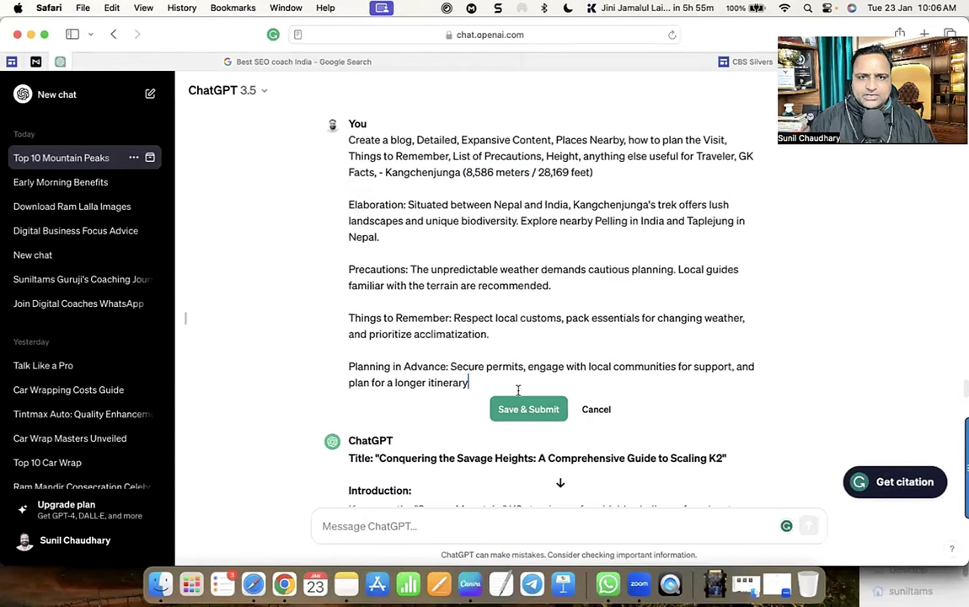
{"action": "left_click", "coordinate": [552, 409]}
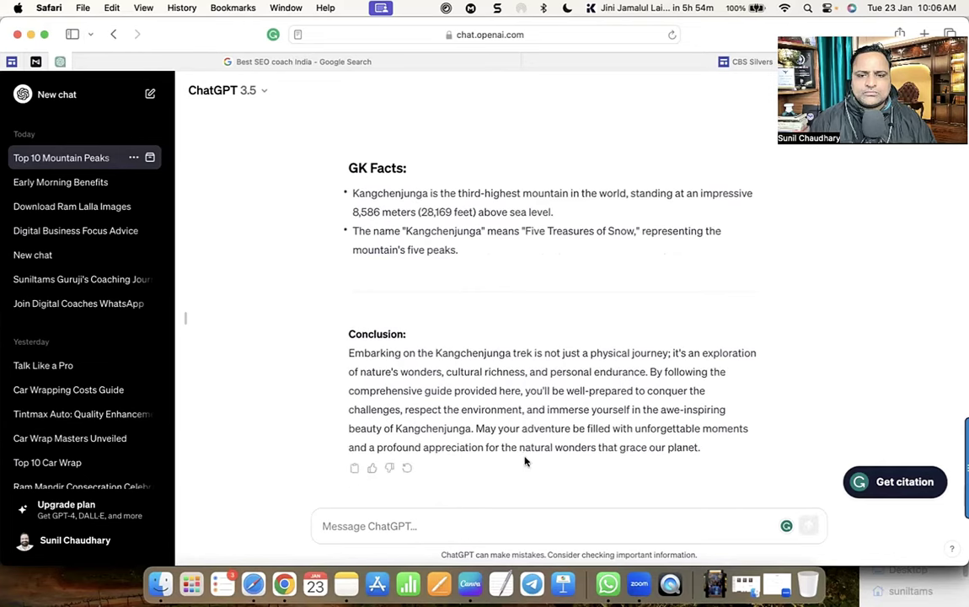
Copy ChatGPT's full Kangchenjunga guide, from "Conquering Kangchenjunga" in its title through "grace our planet" in its Conclusion
{"action": "left_click_drag", "start_coordinate": [672, 447], "coordinate": [393, 224]}
{"action": "scroll", "coordinate": [587, 353], "scroll_direction": "up", "scroll_amount": 10}
{"action": "scroll", "coordinate": [582, 359], "scroll_direction": "up", "scroll_amount": 10}
{"action": "scroll", "coordinate": [557, 340], "scroll_direction": "up", "scroll_amount": 5}
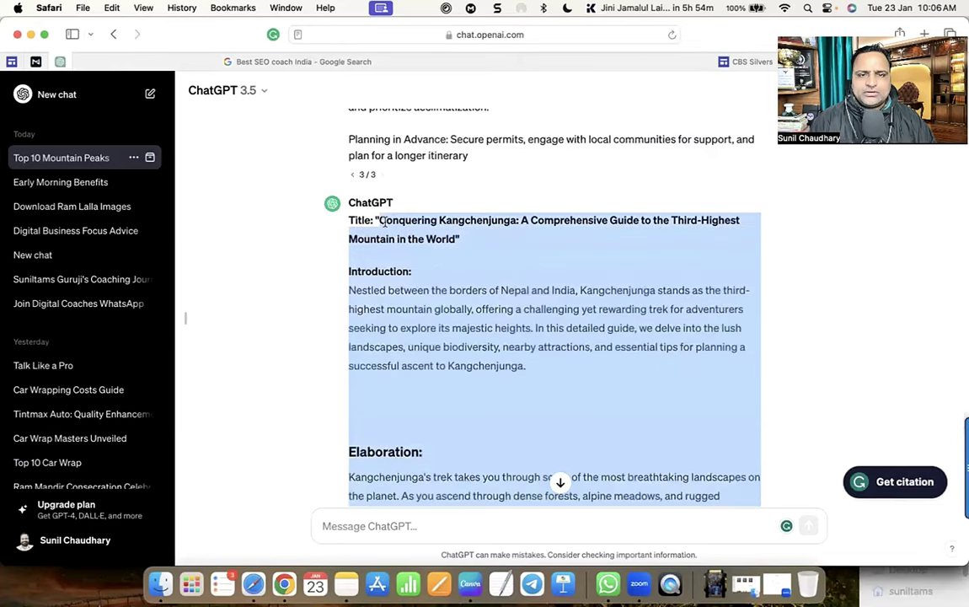
{"action": "key", "text": "super+c"}
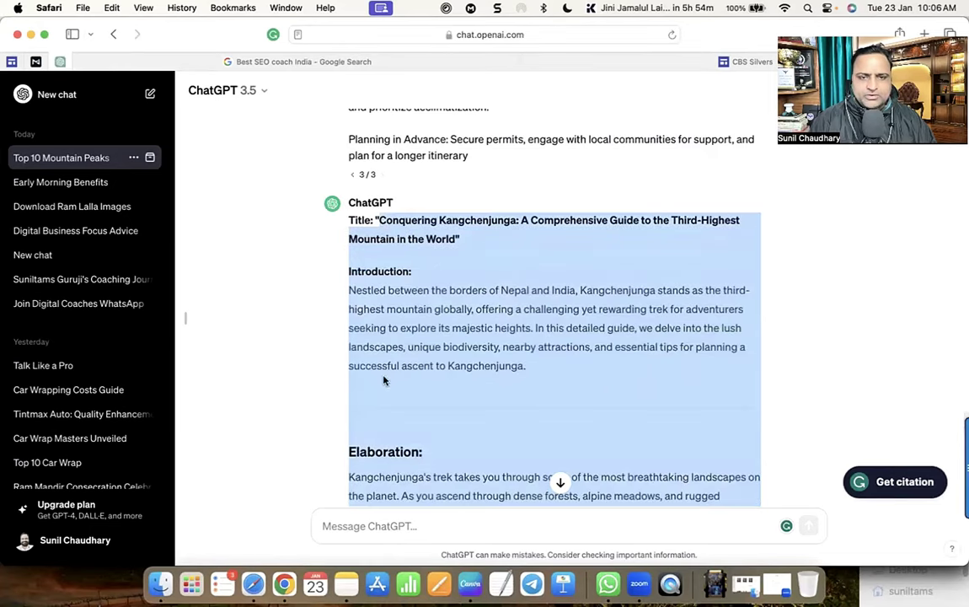
Switch to the WordPress post in Chrome and paste the copied Kangchenjunga guide at its end, below the K2 guide's Conclusion
{"action": "key", "text": "super+Tab"}
{"action": "scroll", "coordinate": [400, 422], "scroll_direction": "down", "scroll_amount": 20}
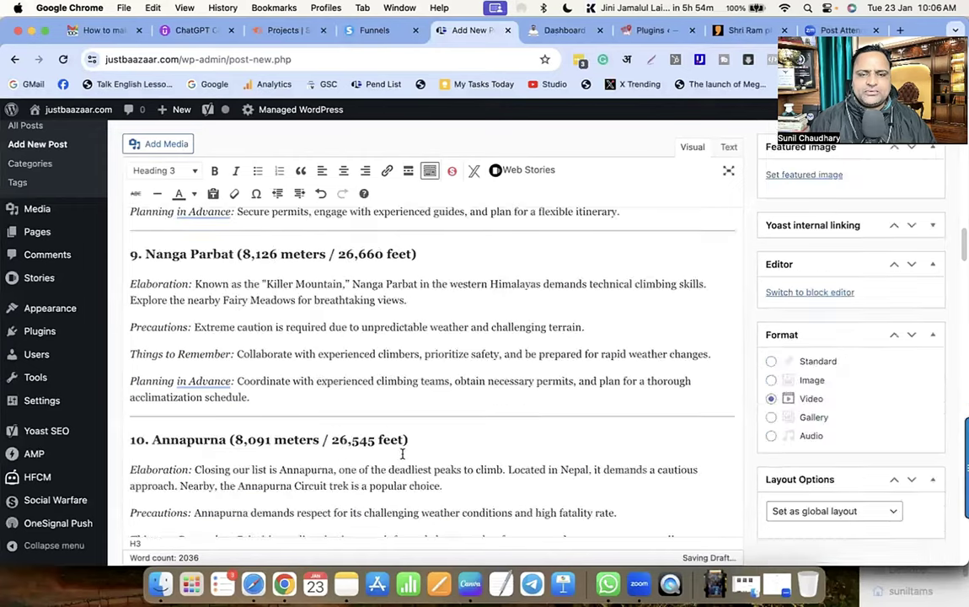
{"action": "scroll", "coordinate": [402, 453], "scroll_direction": "down", "scroll_amount": 15}
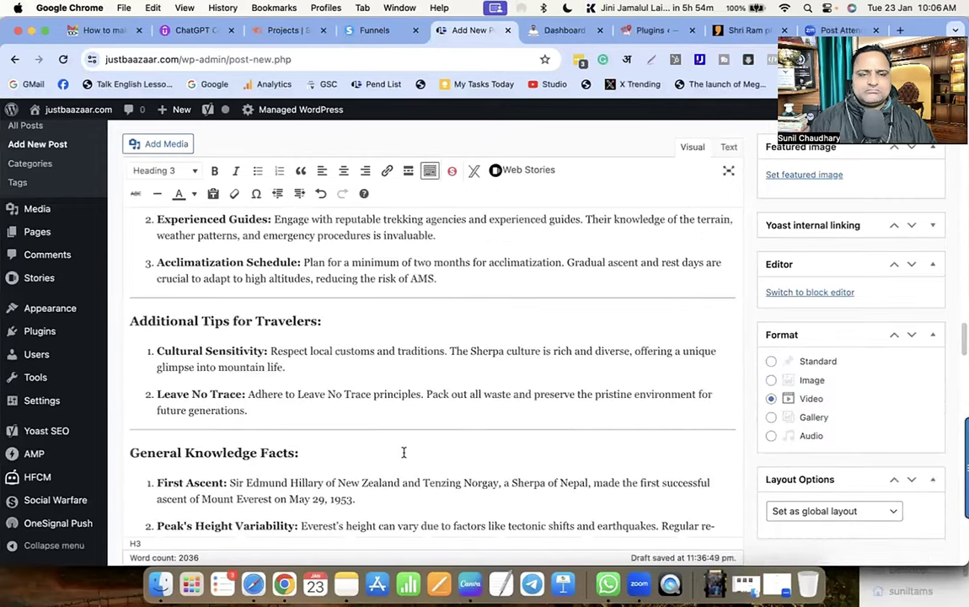
{"action": "scroll", "coordinate": [404, 454], "scroll_direction": "down", "scroll_amount": 2}
{"action": "scroll", "coordinate": [404, 453], "scroll_direction": "down", "scroll_amount": 20}
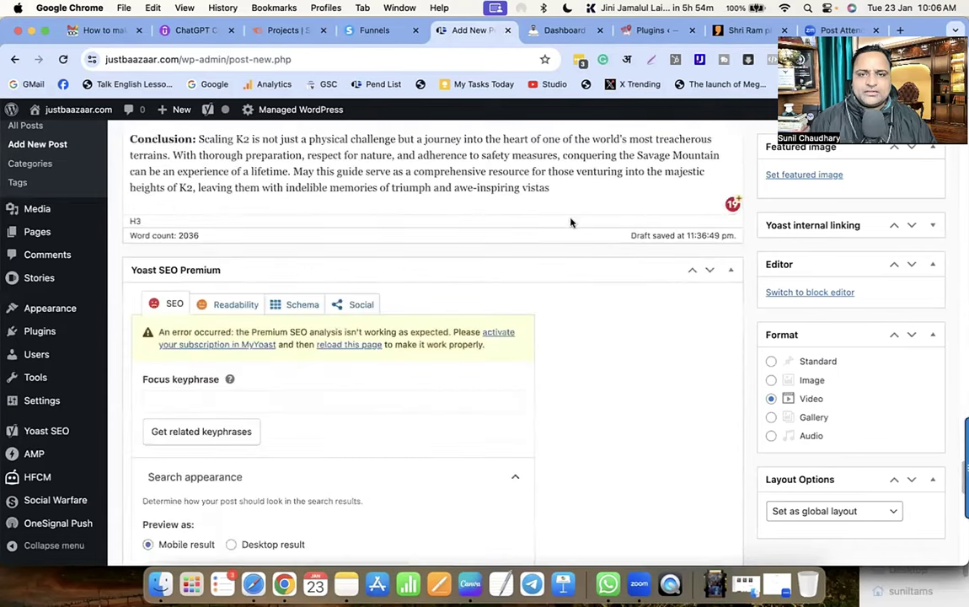
{"action": "scroll", "coordinate": [505, 329], "scroll_direction": "down", "scroll_amount": 20}
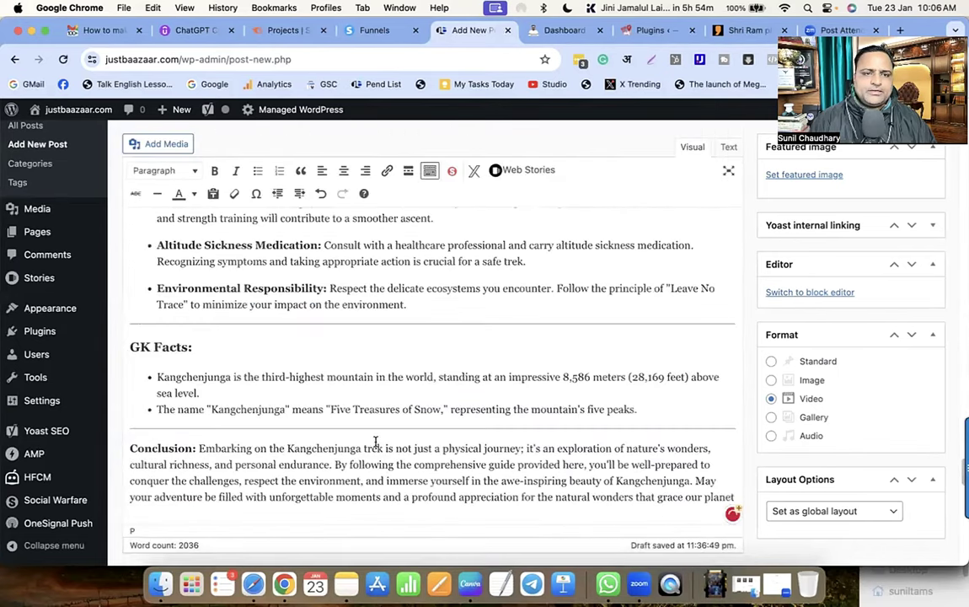
Format the "Conquering Kangchenjunga: A Comprehensive Guide to the Third-Highest Mountain in the World" line as a heading like the K2 guide's title
{"action": "scroll", "coordinate": [376, 443], "scroll_direction": "up", "scroll_amount": 15}
{"action": "scroll", "coordinate": [244, 429], "scroll_direction": "up", "scroll_amount": 5}
{"action": "left_click", "coordinate": [225, 330]}
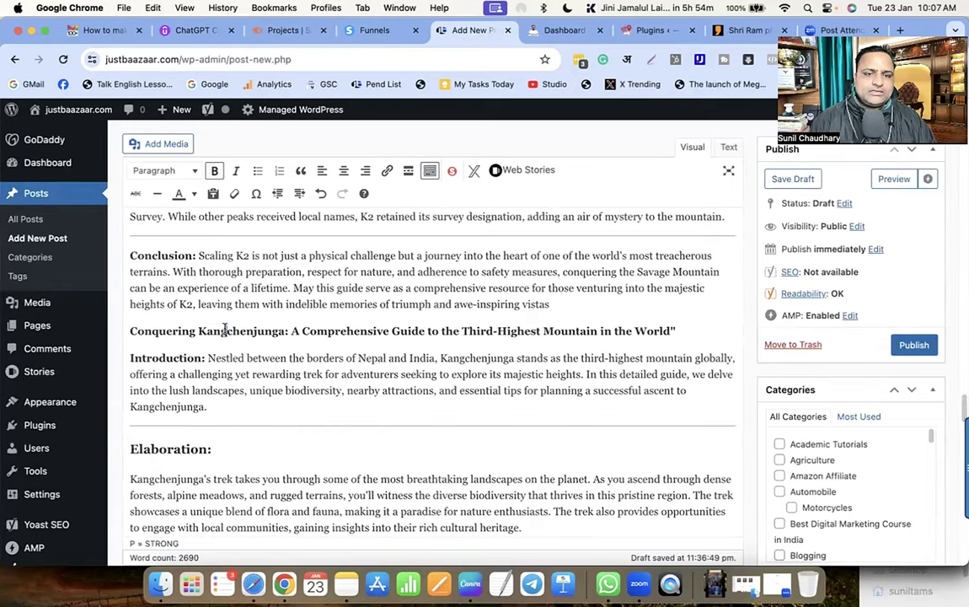
{"action": "triple_click", "coordinate": [225, 330]}
{"action": "left_click", "coordinate": [164, 171]}
{"action": "left_click", "coordinate": [181, 246]}
{"action": "left_click", "coordinate": [206, 407]}
Review the added Kangchenjunga guide, the post's word count and the K2 guide above it
{"action": "scroll", "coordinate": [202, 472], "scroll_direction": "down", "scroll_amount": 3}
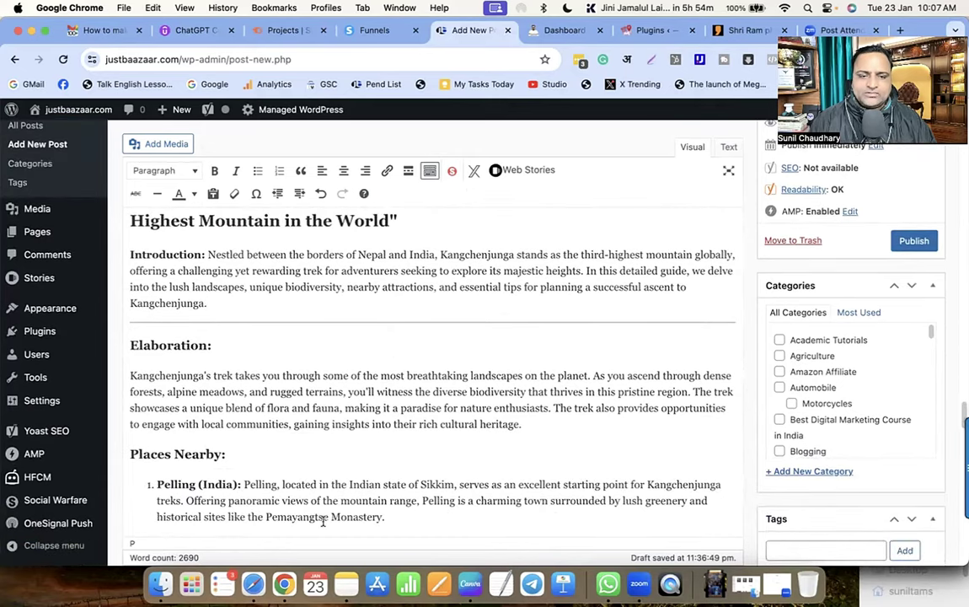
{"action": "scroll", "coordinate": [323, 522], "scroll_direction": "down", "scroll_amount": 20}
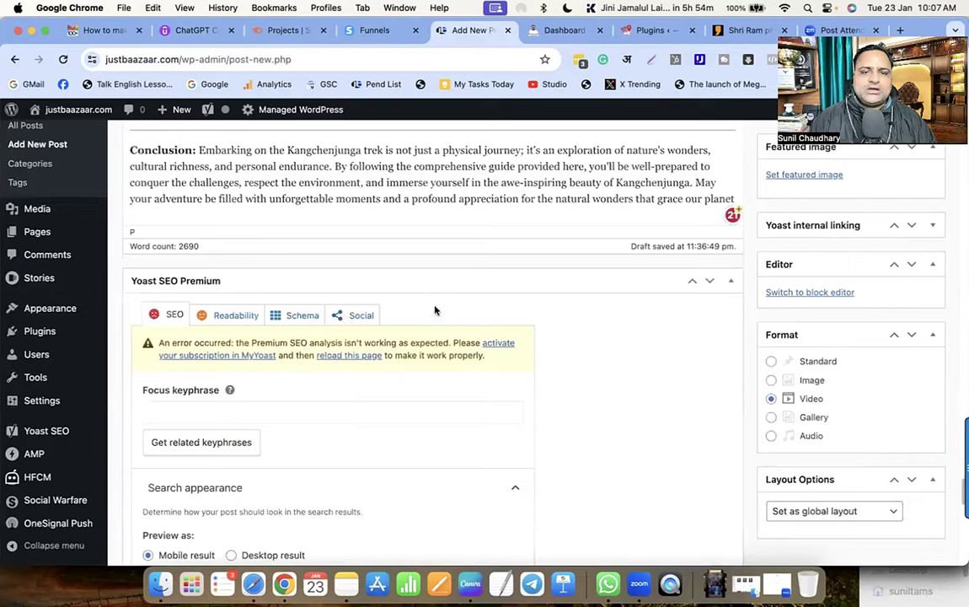
{"action": "scroll", "coordinate": [448, 275], "scroll_direction": "up", "scroll_amount": 6}
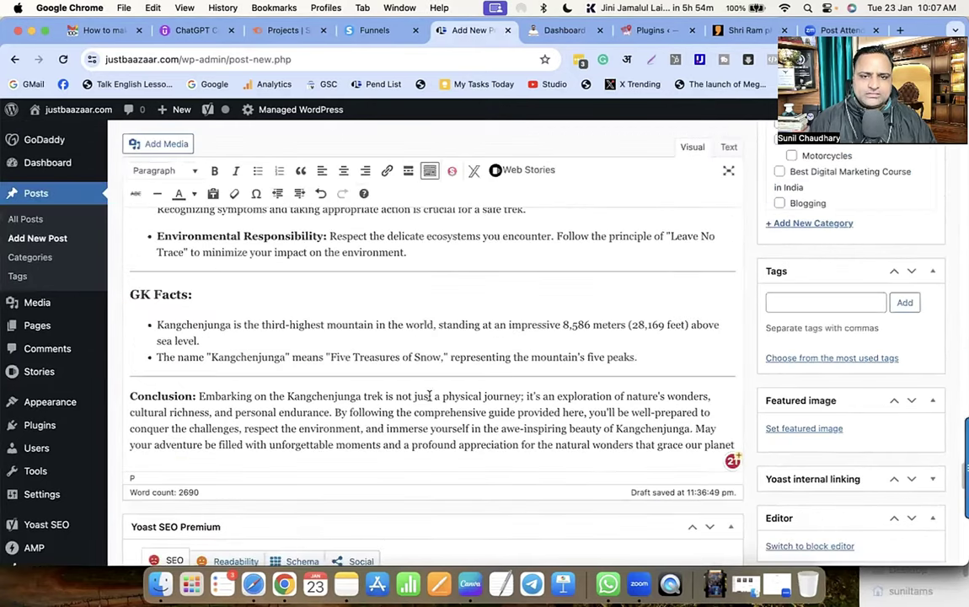
{"action": "scroll", "coordinate": [569, 390], "scroll_direction": "up", "scroll_amount": 15}
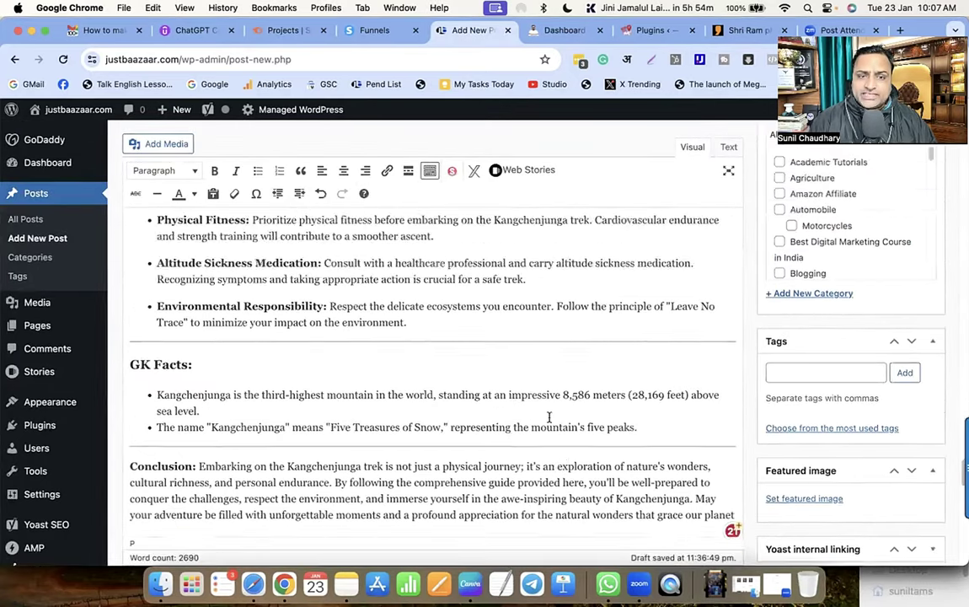
{"action": "scroll", "coordinate": [548, 418], "scroll_direction": "up", "scroll_amount": 10}
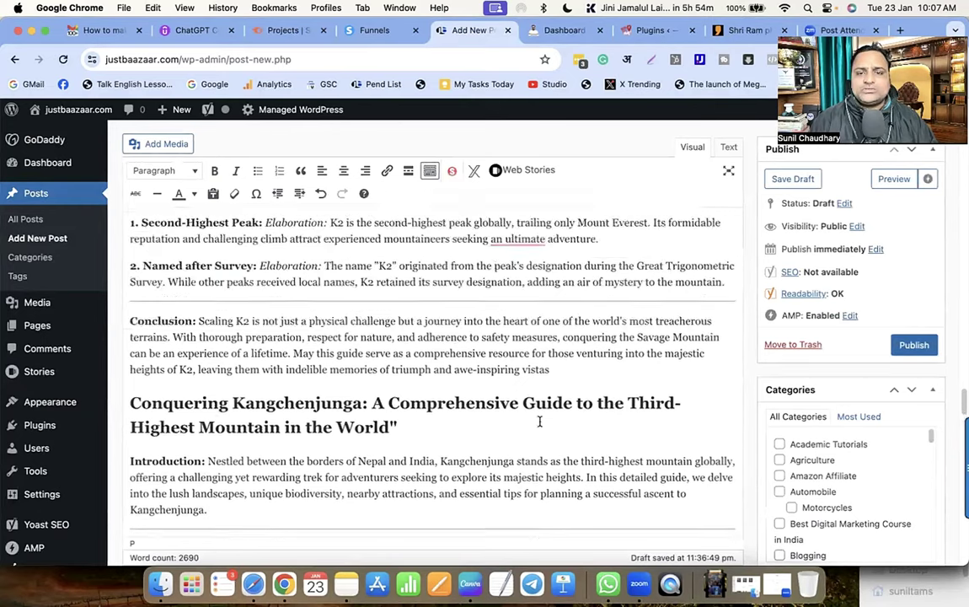
{"action": "scroll", "coordinate": [537, 417], "scroll_direction": "up", "scroll_amount": 5}
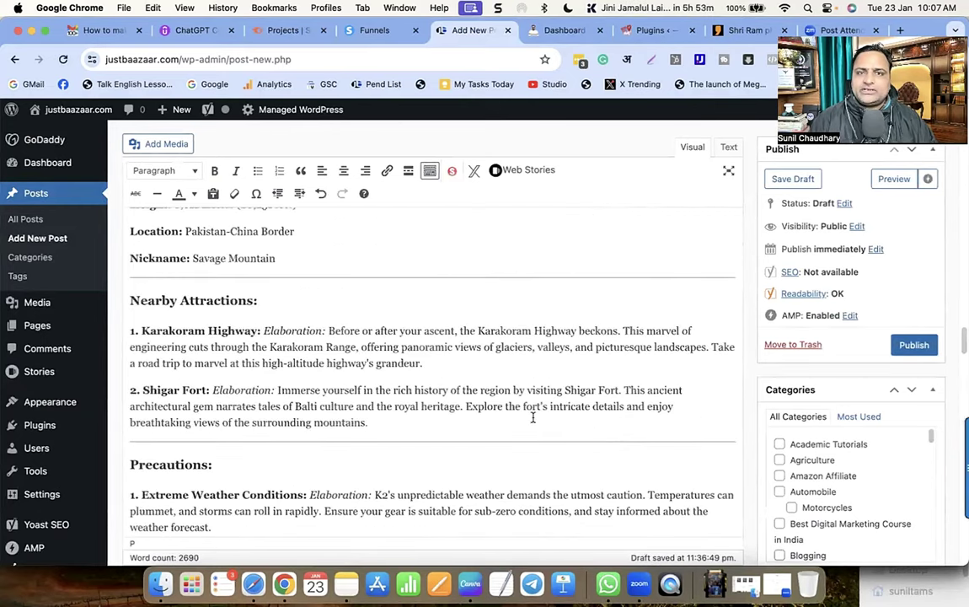
{"action": "scroll", "coordinate": [532, 417], "scroll_direction": "up", "scroll_amount": 5}
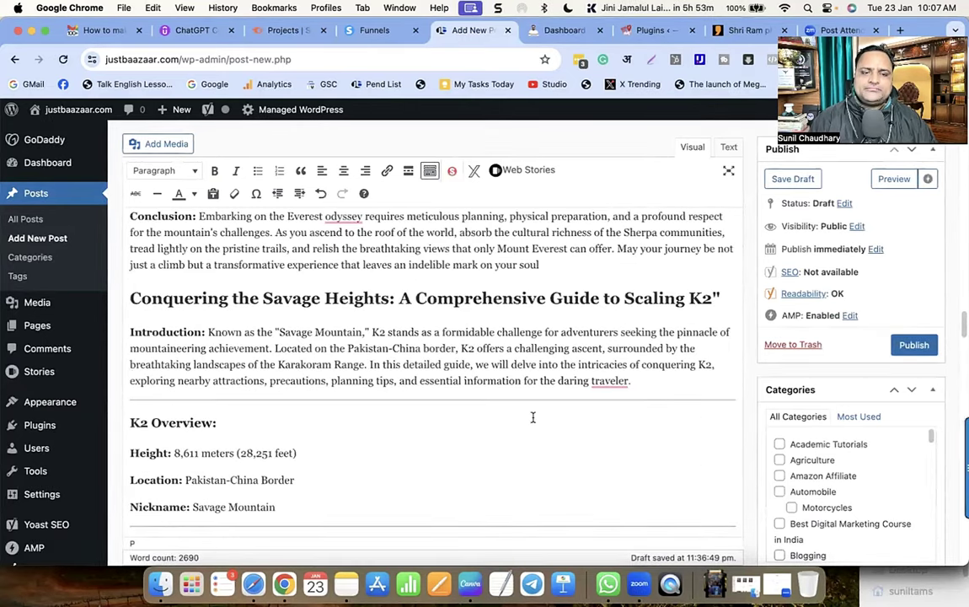